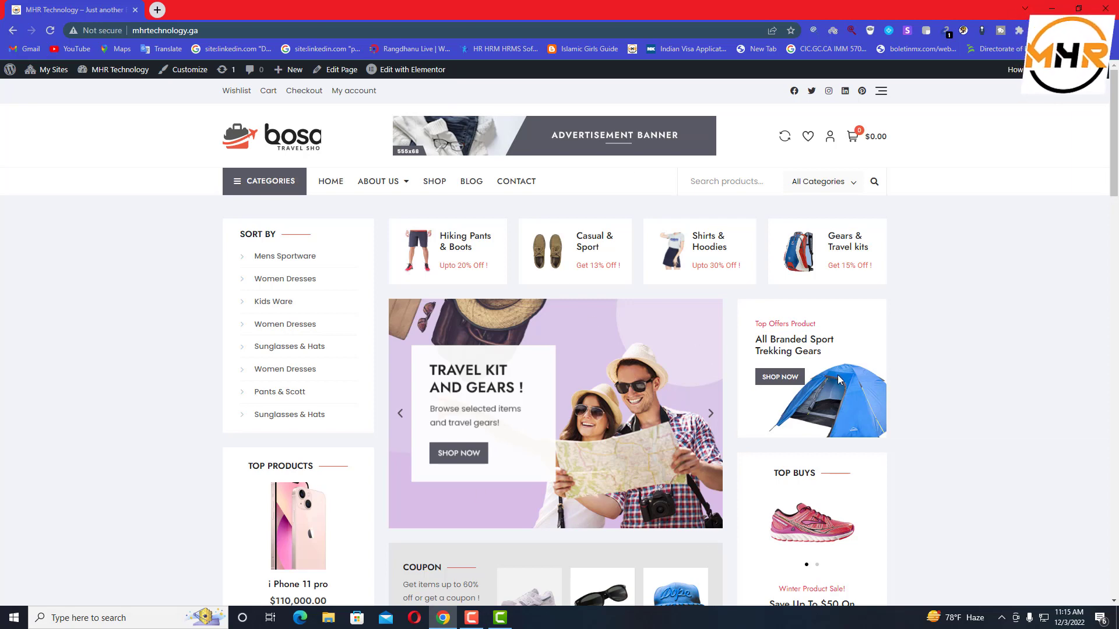
Step: Log in to Freenom and reach My Domains, listing bestofluck.ga and mhrit.ml
{"action": "scroll", "coordinate": [841, 377], "scroll_direction": "down", "scroll_amount": 1}
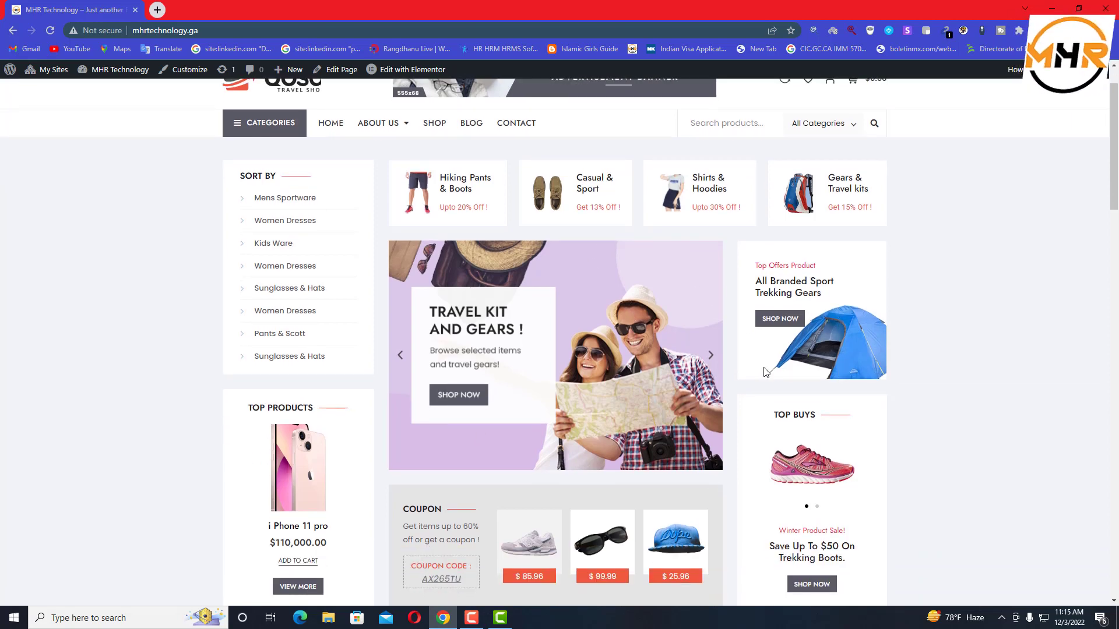
{"action": "scroll", "coordinate": [765, 372], "scroll_direction": "down", "scroll_amount": 4}
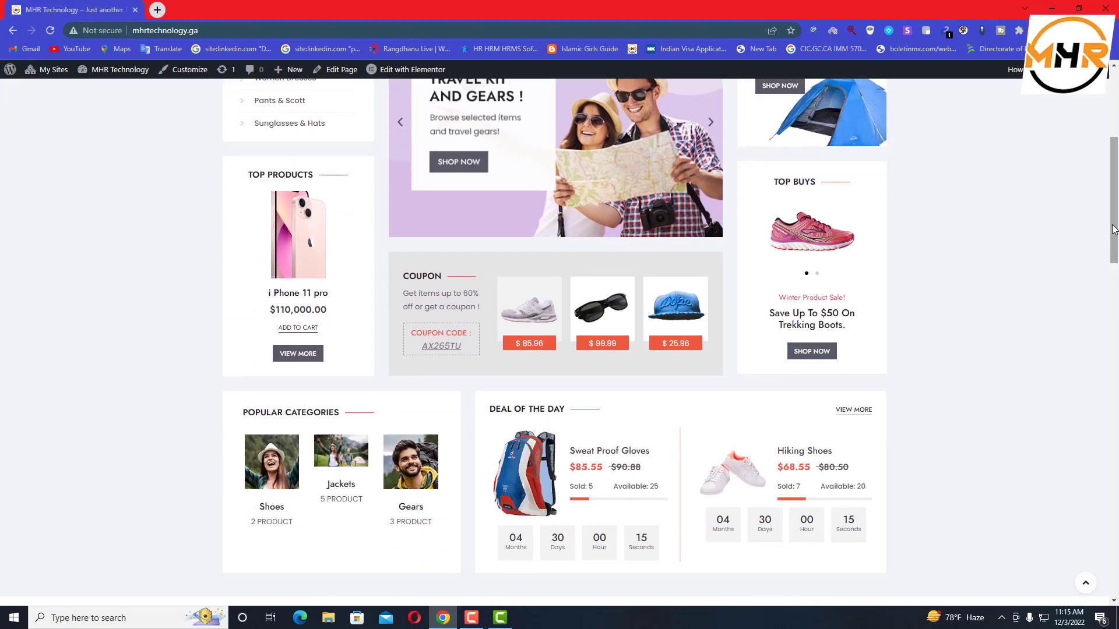
{"action": "left_click_drag", "start_coordinate": [1115, 210], "coordinate": [1117, 161]}
{"action": "scroll", "coordinate": [1117, 158], "scroll_direction": "up", "scroll_amount": 2}
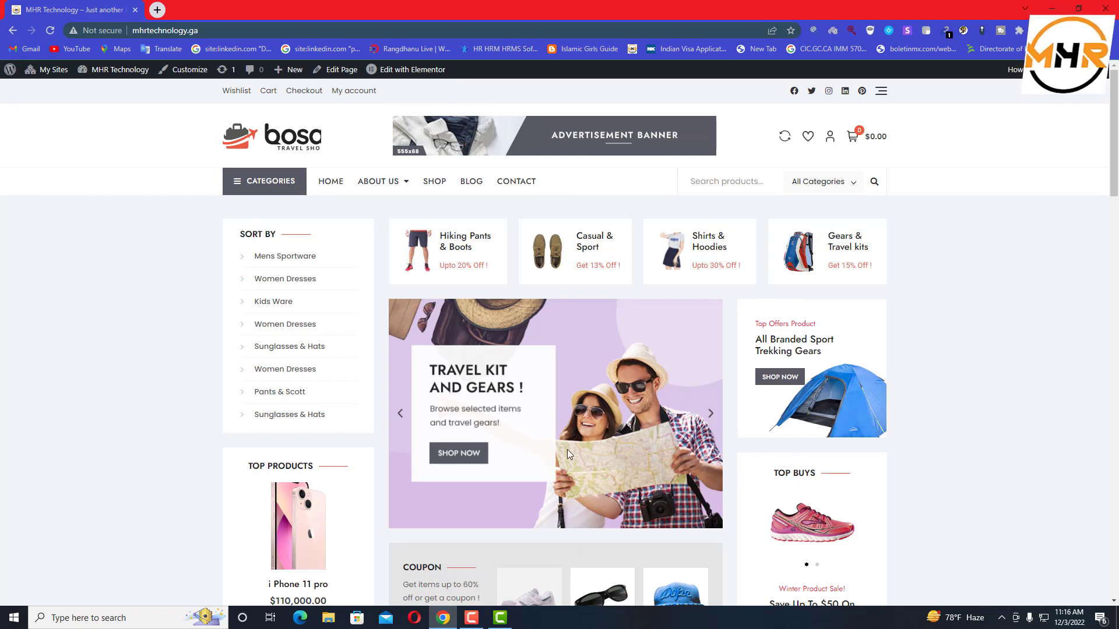
{"action": "scroll", "coordinate": [707, 425], "scroll_direction": "down", "scroll_amount": 3}
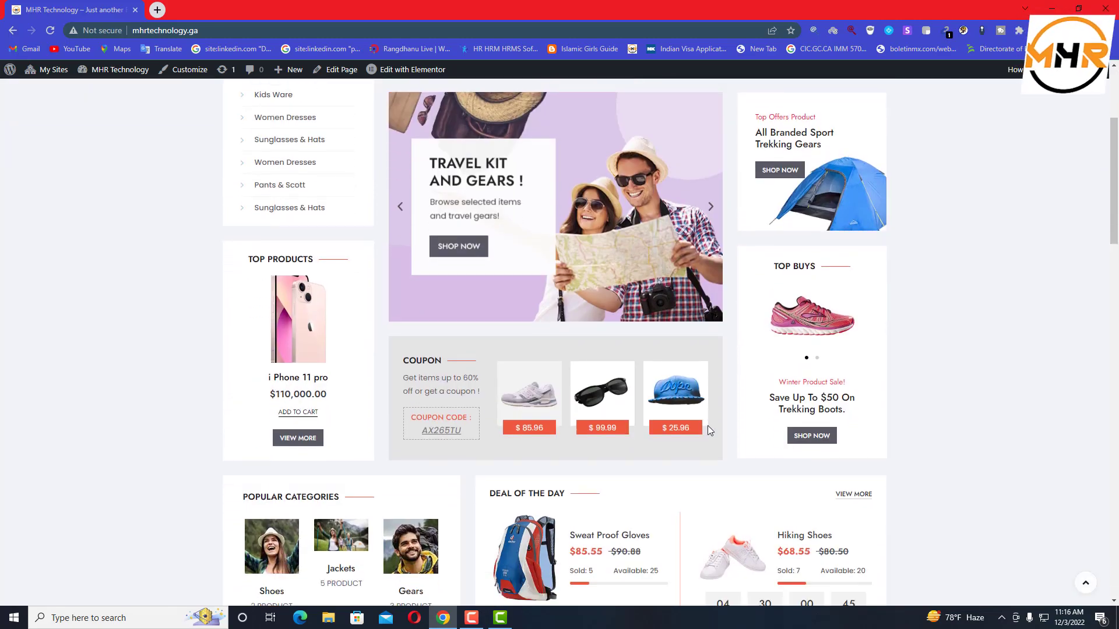
{"action": "scroll", "coordinate": [707, 426], "scroll_direction": "down", "scroll_amount": 1}
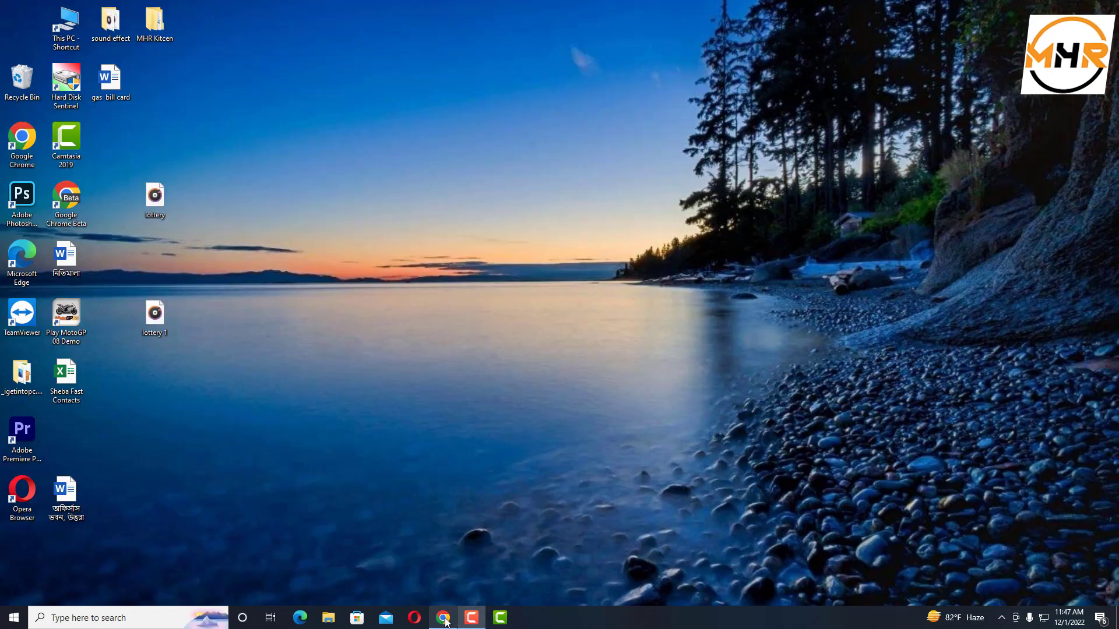
{"action": "left_click", "coordinate": [445, 618]}
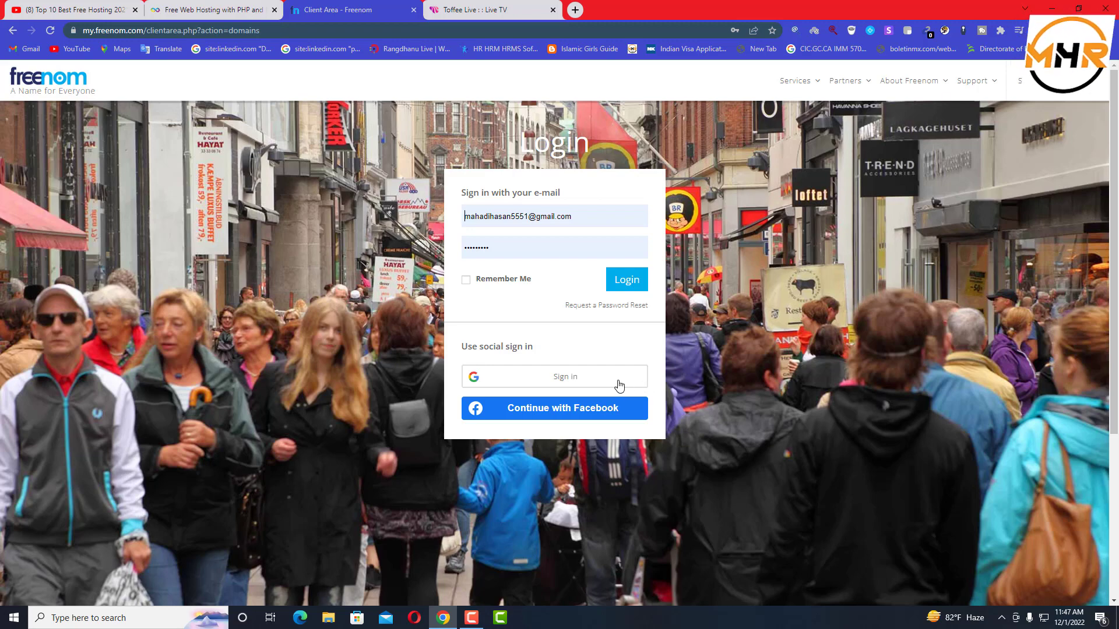
{"action": "left_click", "coordinate": [631, 282]}
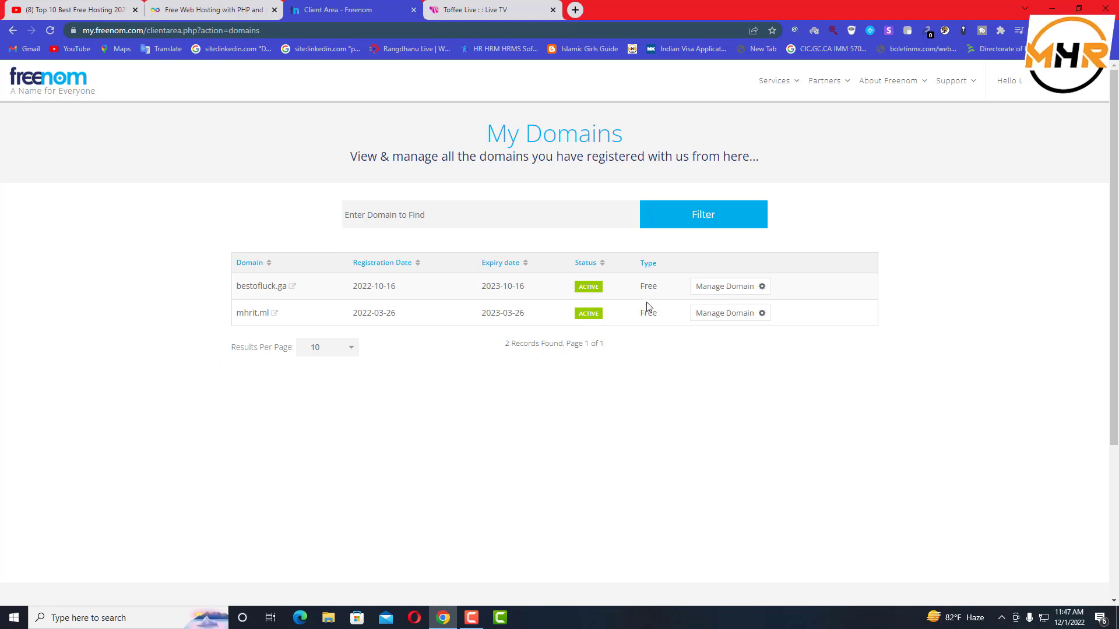
Step: Search Freenom's Register a New Domain checker for 'mhrtechnology'
{"action": "left_click", "coordinate": [794, 89]}
{"action": "left_click", "coordinate": [778, 174]}
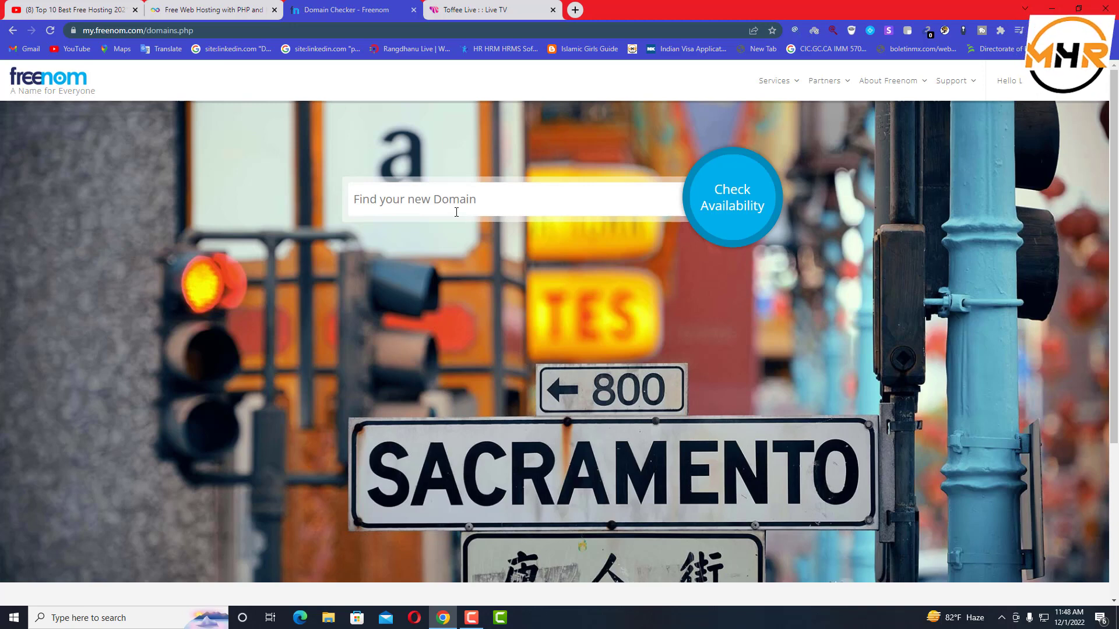
{"action": "left_click", "coordinate": [456, 211]}
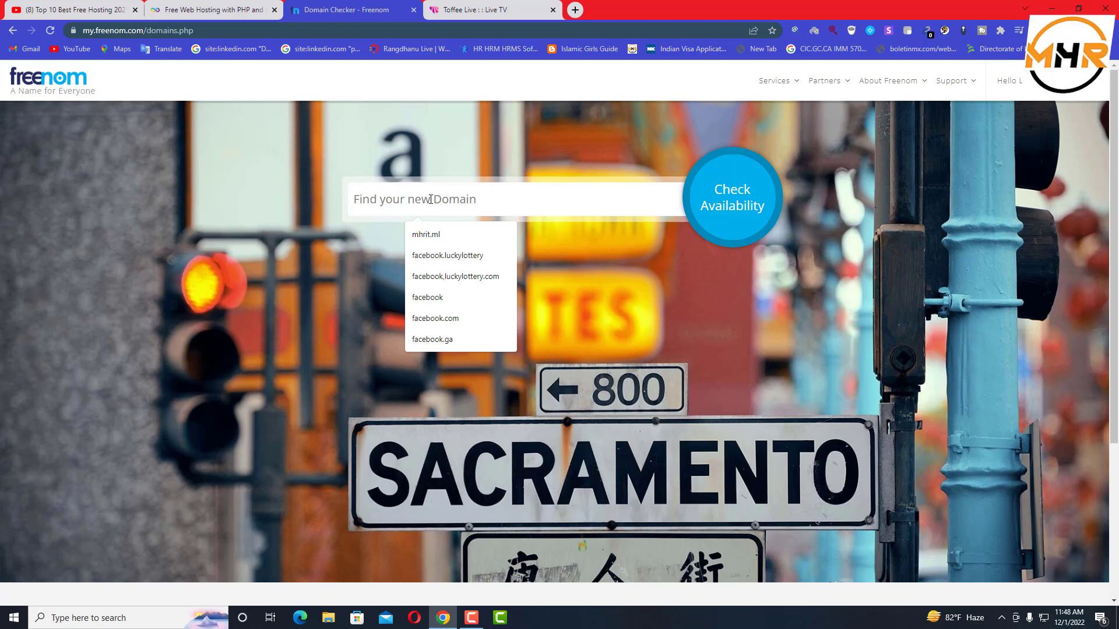
{"action": "type", "text": "mhr"}
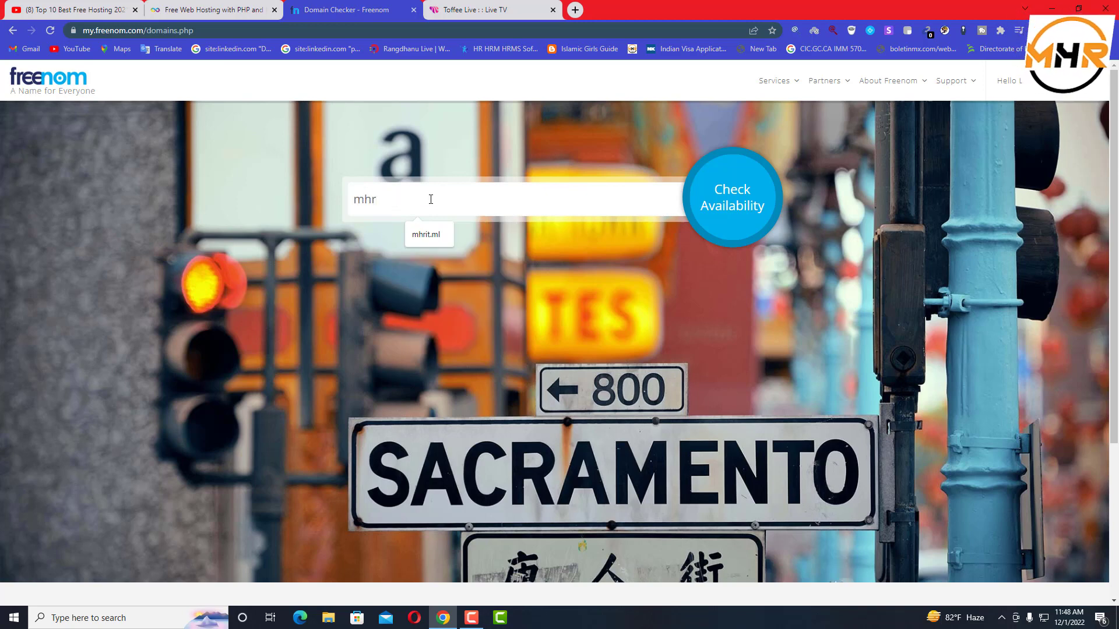
{"action": "type", "text": "tech"}
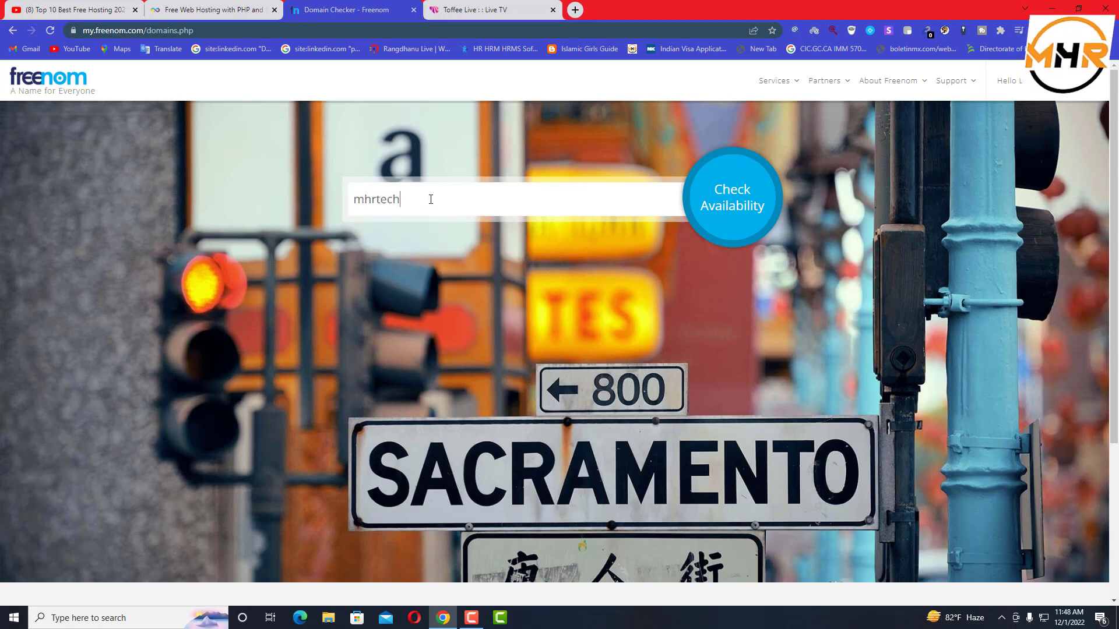
{"action": "type", "text": "nology"}
{"action": "left_click", "coordinate": [716, 192]}
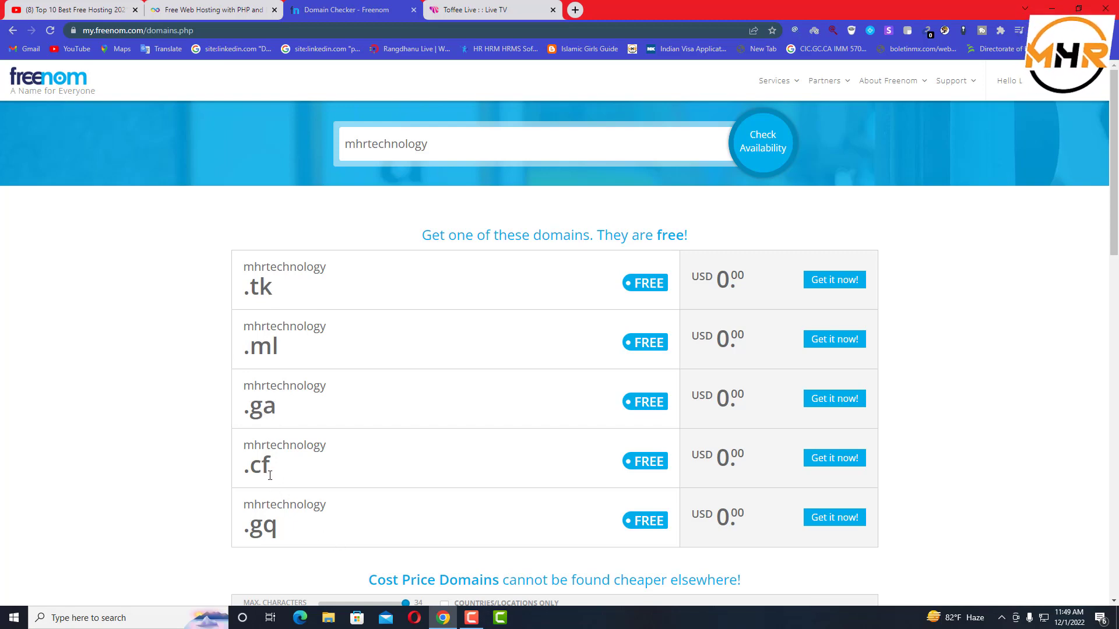
Step: Scroll through mhrtechnology's free extensions and paid options like .com at USD 8.38, then back up
{"action": "scroll", "coordinate": [278, 528], "scroll_direction": "down", "scroll_amount": 1}
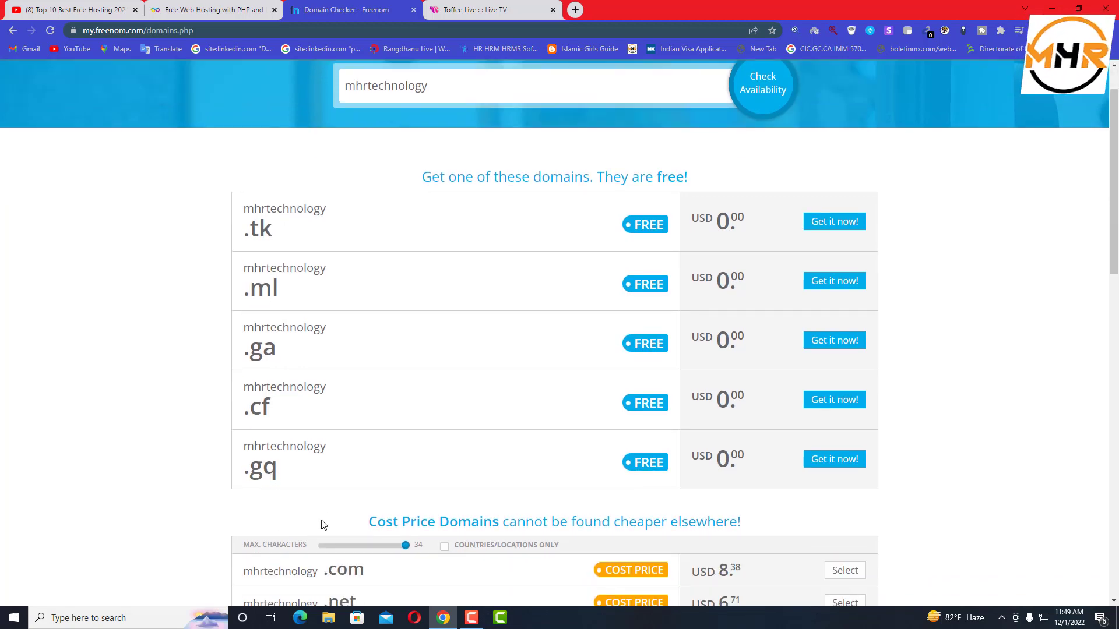
{"action": "scroll", "coordinate": [322, 525], "scroll_direction": "down", "scroll_amount": 2}
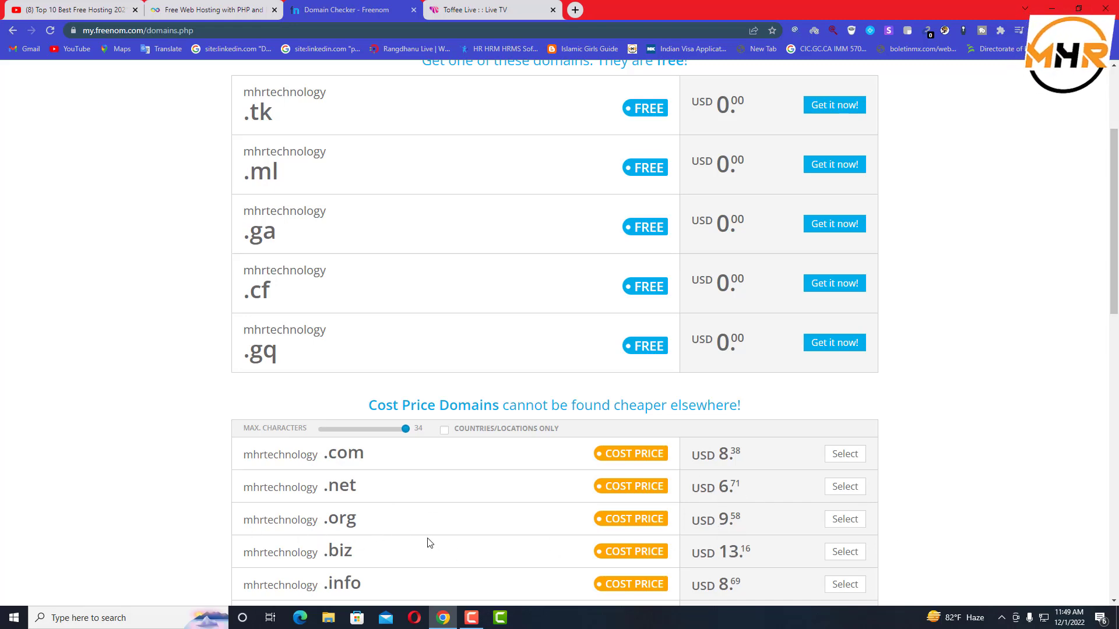
{"action": "scroll", "coordinate": [429, 540], "scroll_direction": "down", "scroll_amount": 2}
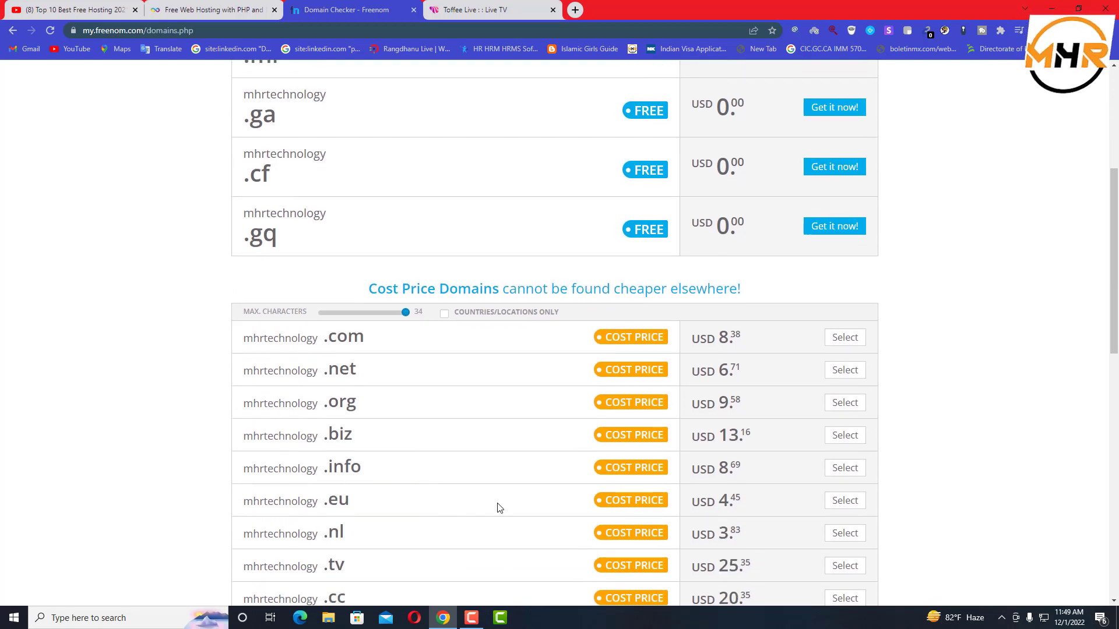
{"action": "scroll", "coordinate": [798, 379], "scroll_direction": "down", "scroll_amount": 3}
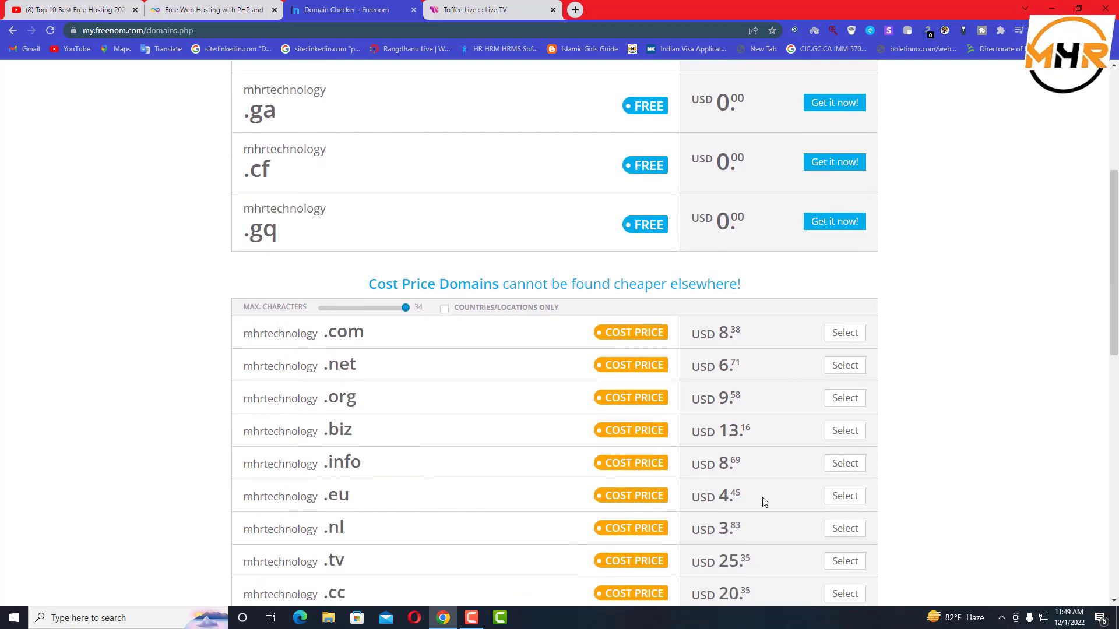
{"action": "scroll", "coordinate": [755, 526], "scroll_direction": "up", "scroll_amount": 1}
{"action": "scroll", "coordinate": [756, 526], "scroll_direction": "up", "scroll_amount": 4}
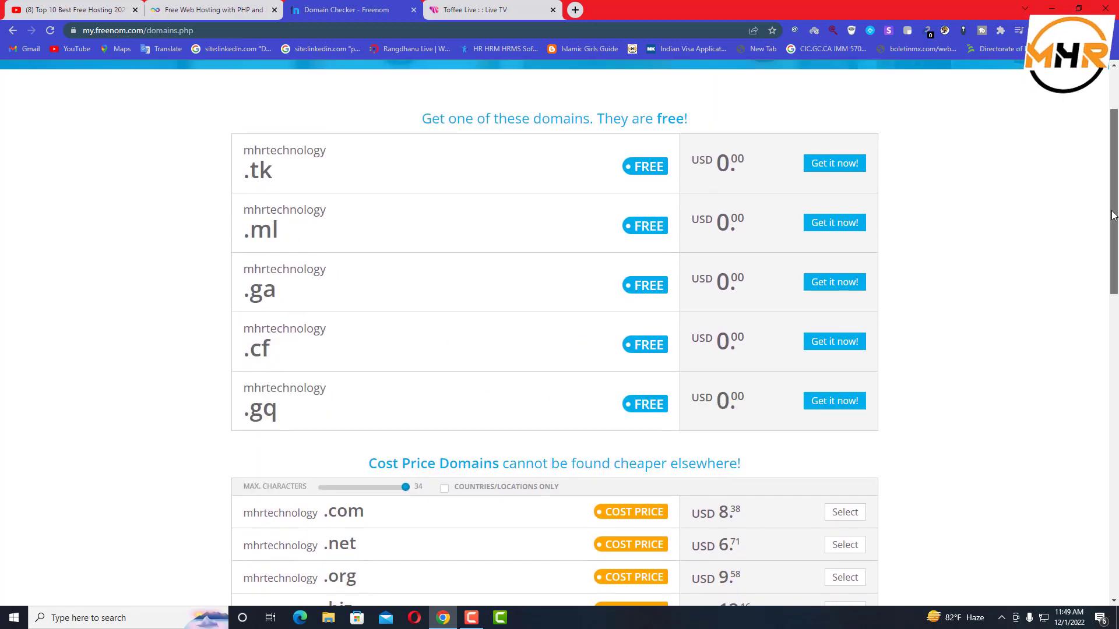
{"action": "scroll", "coordinate": [1113, 211], "scroll_direction": "up", "scroll_amount": 2}
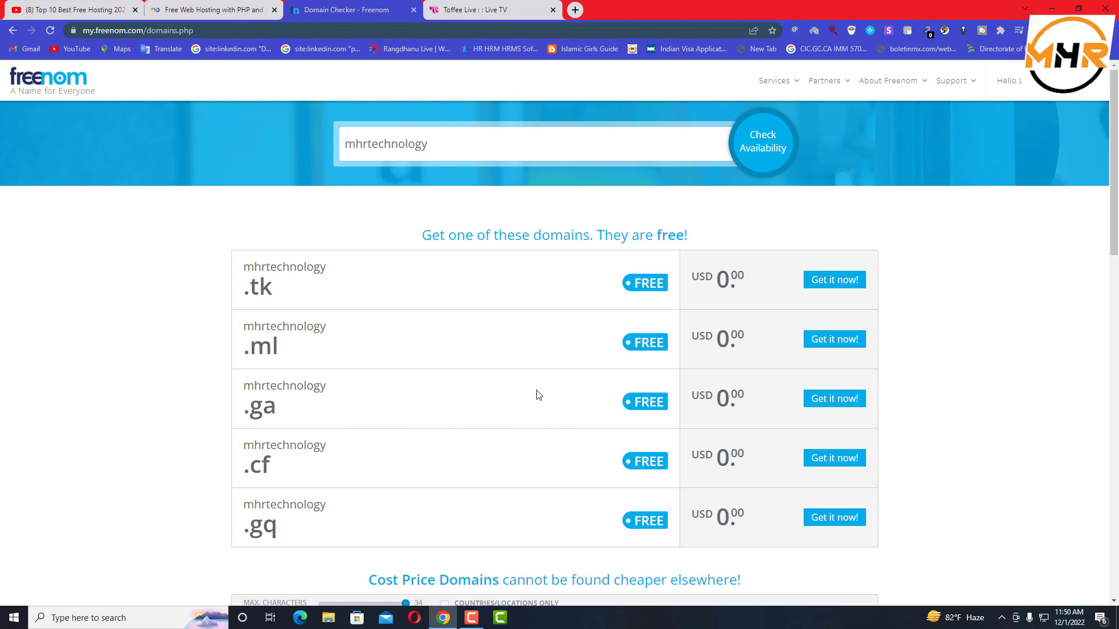
Step: Check mhrtechnology.ga availability and take it to the checkout cart
{"action": "left_click_drag", "start_coordinate": [243, 382], "coordinate": [266, 406]}
{"action": "left_click", "coordinate": [268, 408]}
{"action": "left_click", "coordinate": [434, 145]}
{"action": "type", "text": "ga"}
{"action": "left_click", "coordinate": [769, 151]}
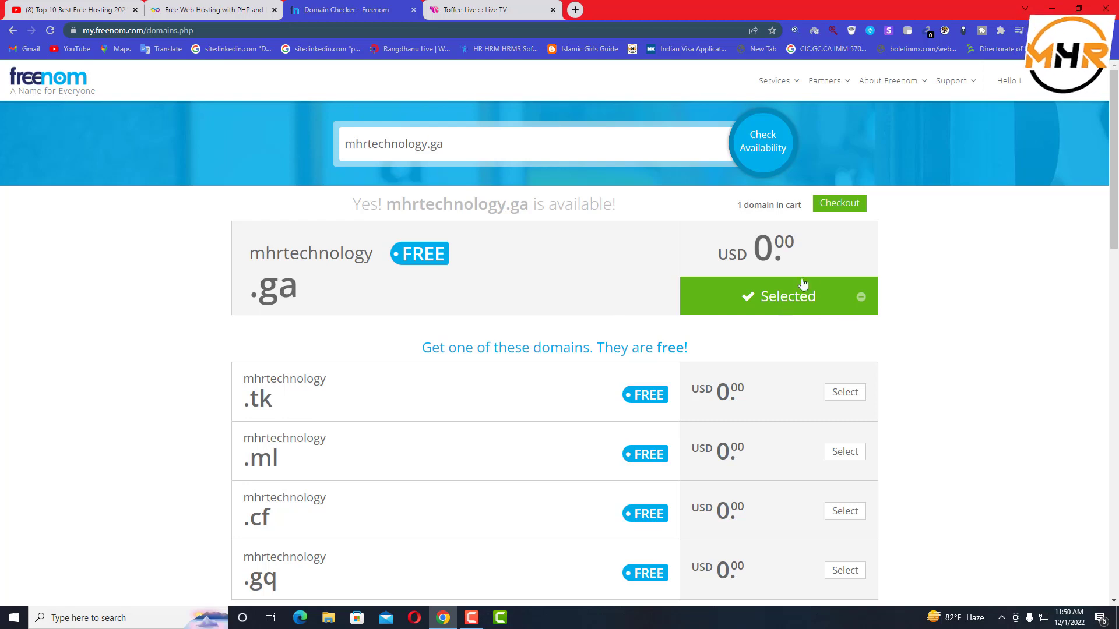
{"action": "left_click", "coordinate": [843, 205]}
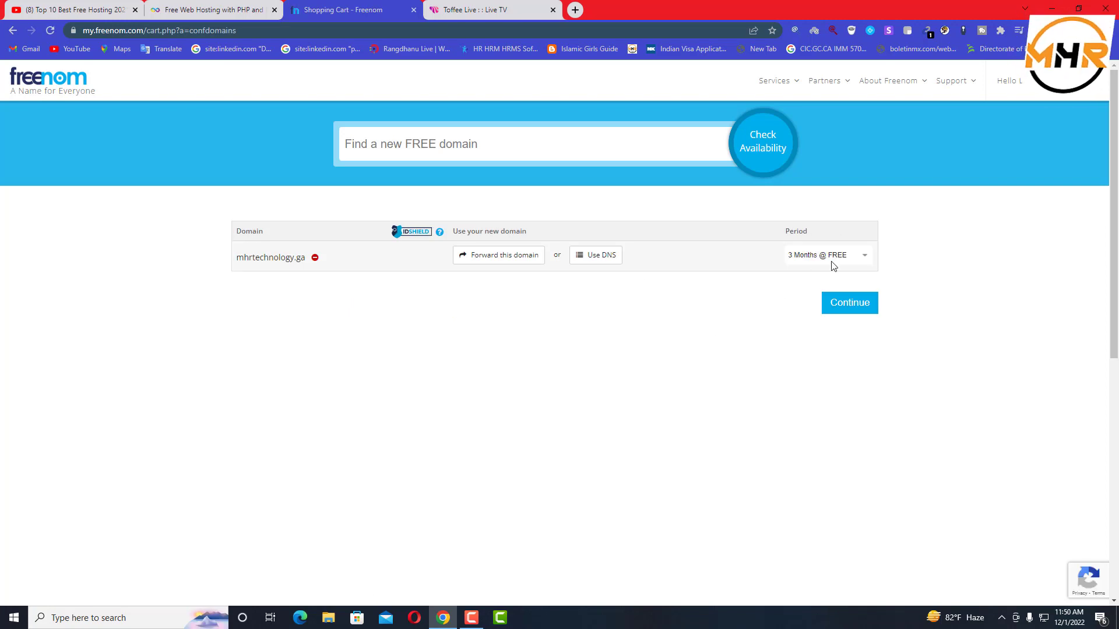
Step: Set a 12 Months @ FREE period, accept the terms and complete the $0.00 order
{"action": "left_click", "coordinate": [833, 258]}
{"action": "left_click", "coordinate": [846, 401]}
{"action": "left_click", "coordinate": [842, 309]}
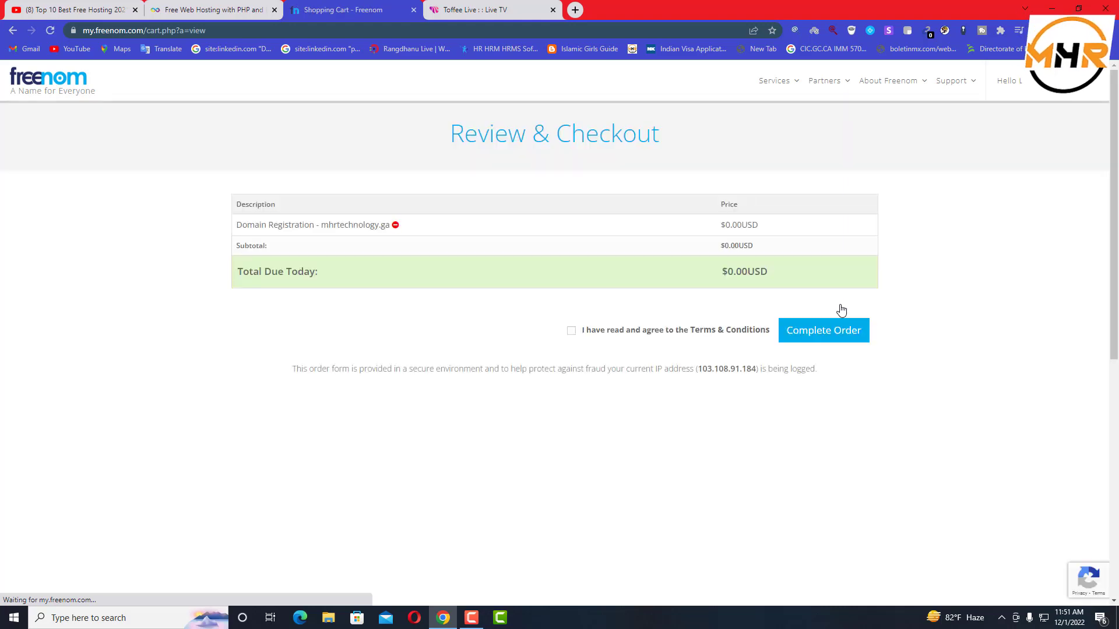
{"action": "left_click", "coordinate": [572, 331]}
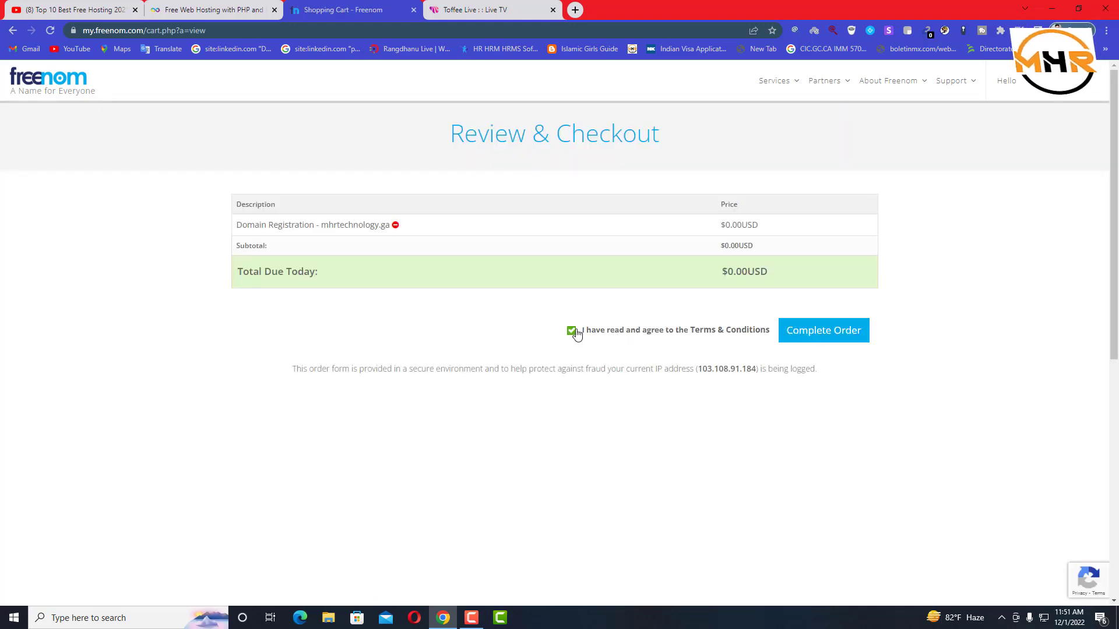
{"action": "left_click", "coordinate": [824, 329]}
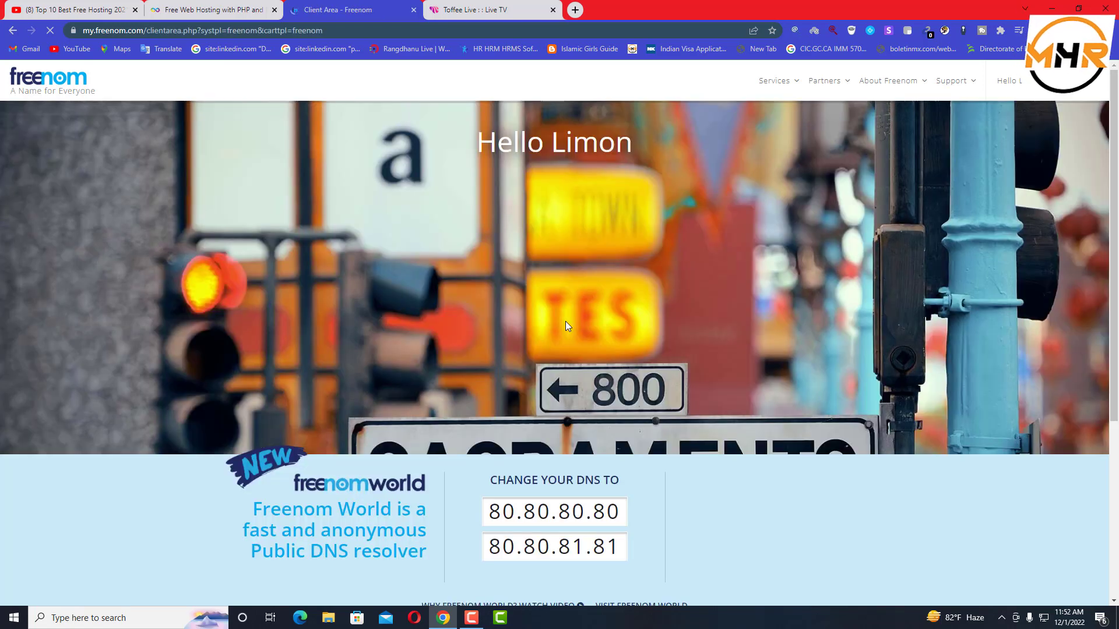
Step: Open My Domains to confirm mhrtechnology.ga is active until 2023-12-01
{"action": "mouse_move", "coordinate": [794, 80]}
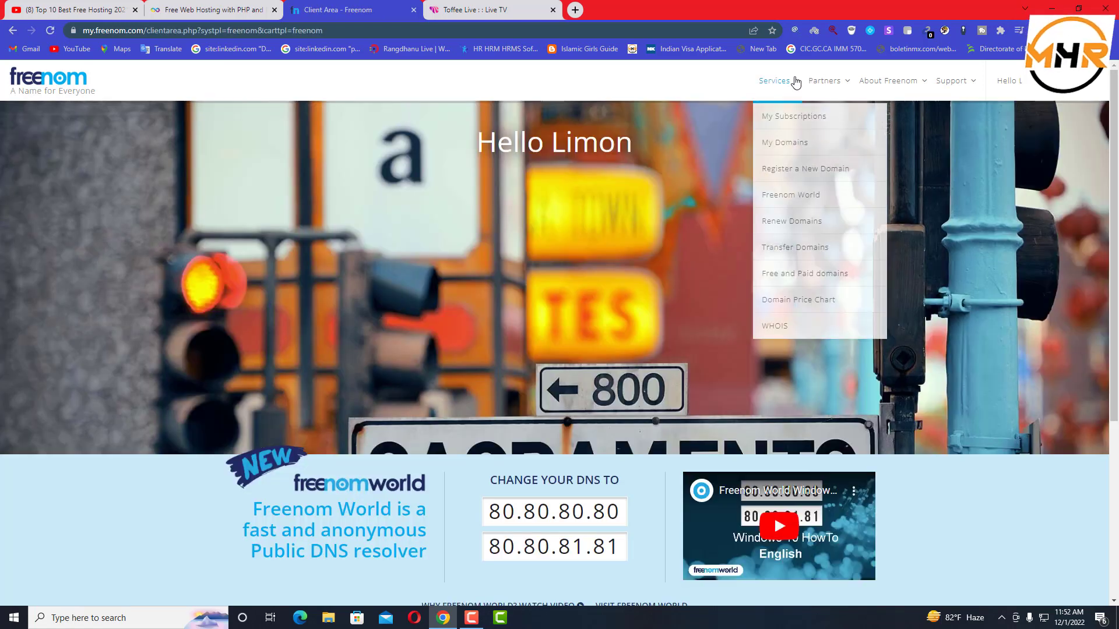
{"action": "left_click", "coordinate": [809, 151]}
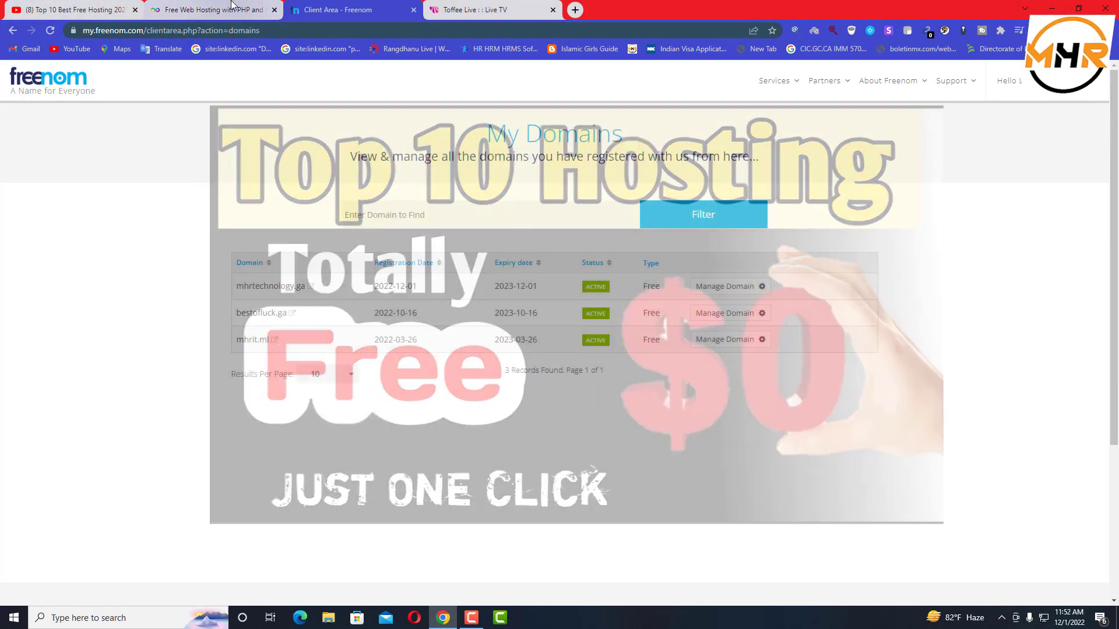
{"action": "left_click", "coordinate": [231, 6]}
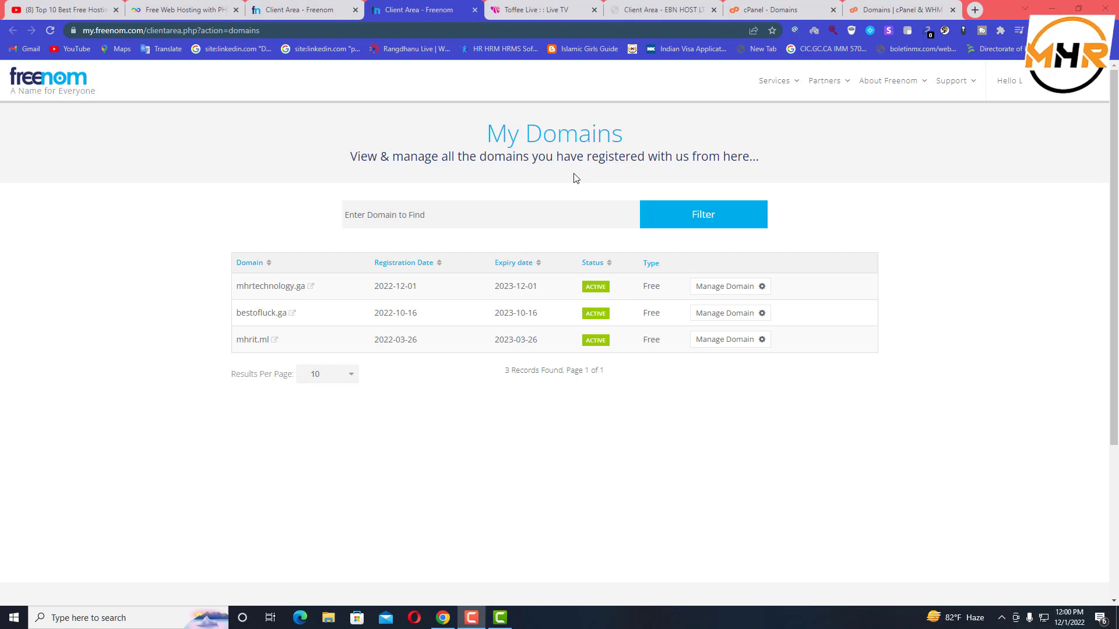
Step: Reload the mhrtechnology.ga management page and open its Nameservers settings
{"action": "left_click", "coordinate": [760, 291]}
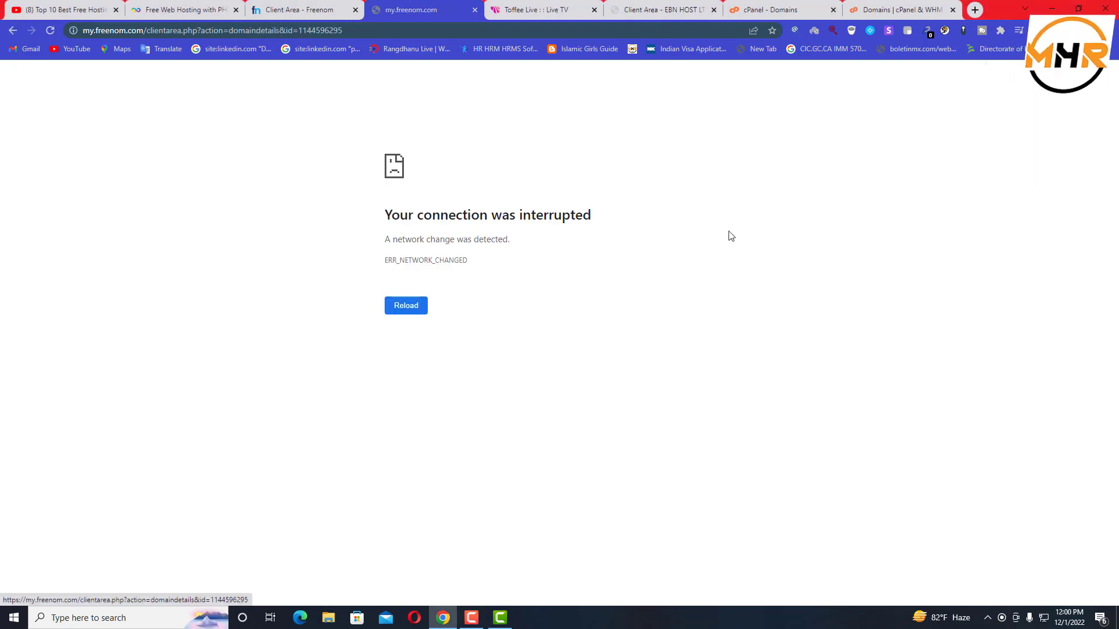
{"action": "left_click", "coordinate": [417, 315]}
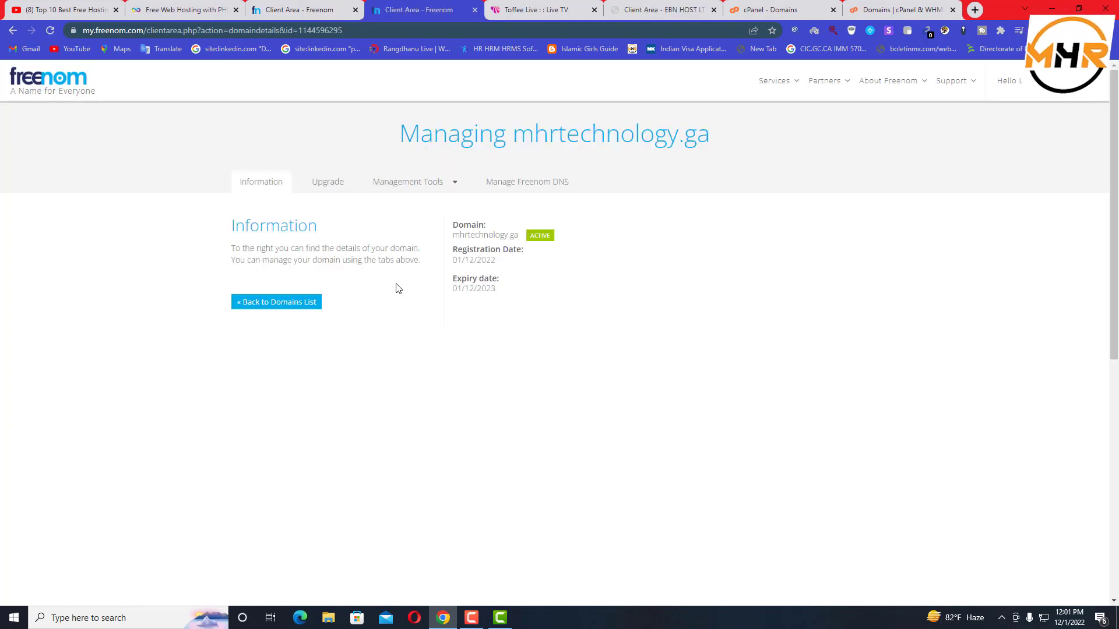
{"action": "left_click", "coordinate": [453, 185]}
{"action": "left_click", "coordinate": [414, 207]}
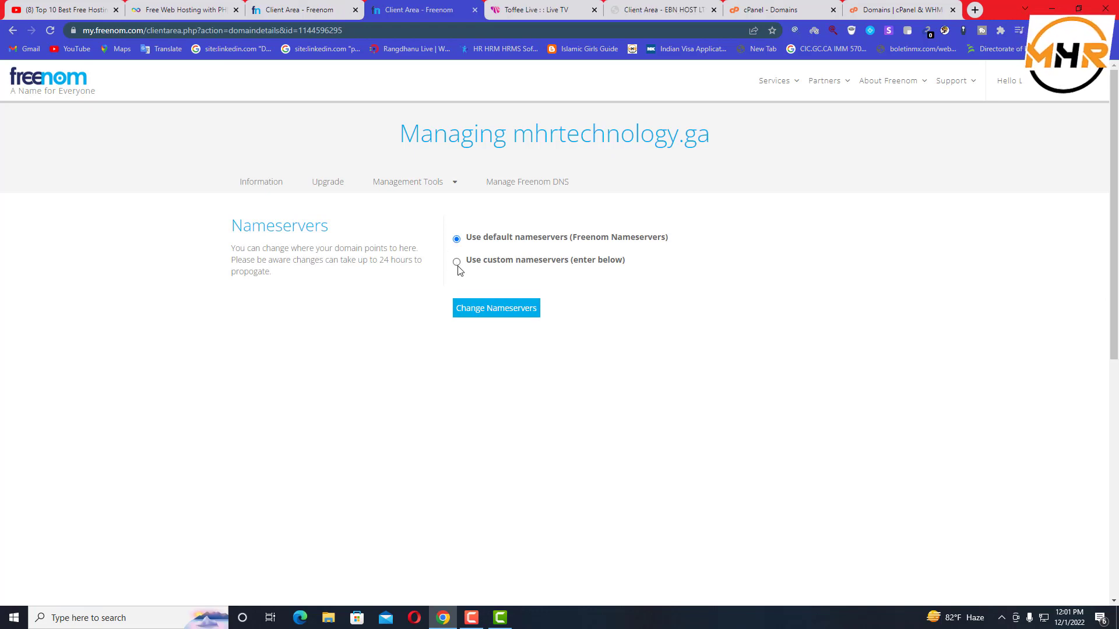
Step: Switch to custom nameservers and paste NS19.EBNDNS.COM from bestofluck.ga into Nameserver 1
{"action": "left_click", "coordinate": [458, 263]}
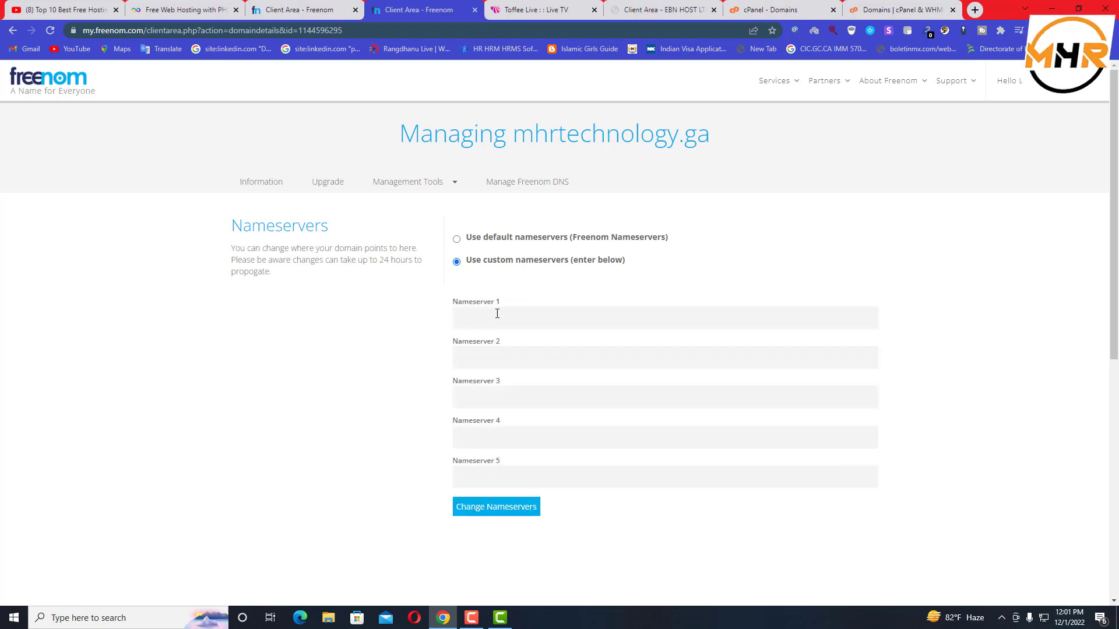
{"action": "left_click", "coordinate": [494, 317]}
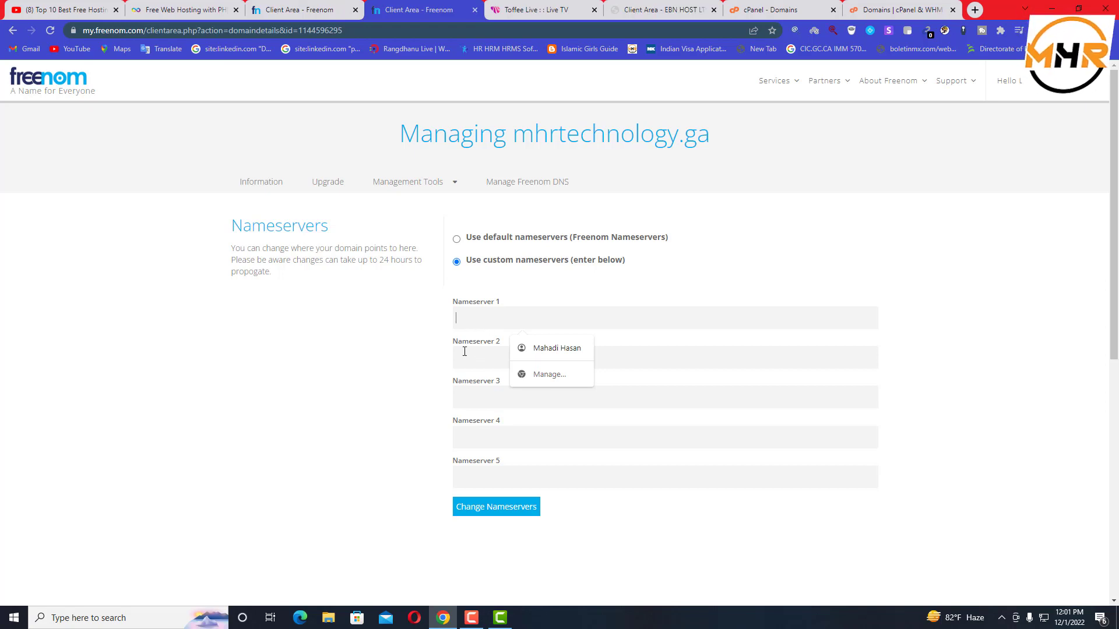
{"action": "key", "text": "ctrl+shift+Tab"}
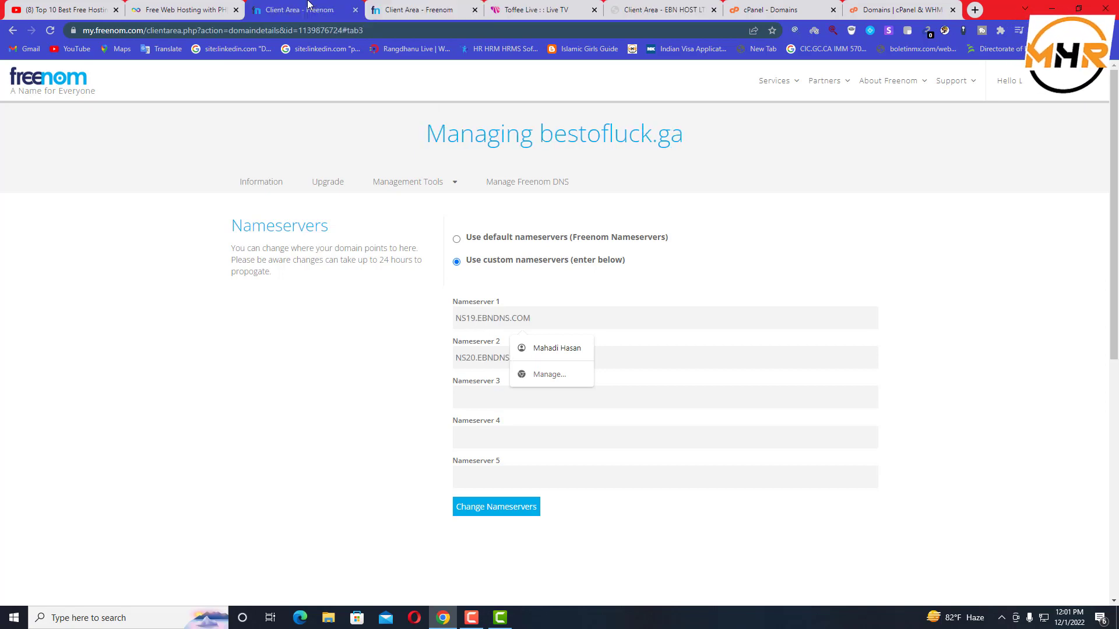
{"action": "double_click", "coordinate": [539, 320]}
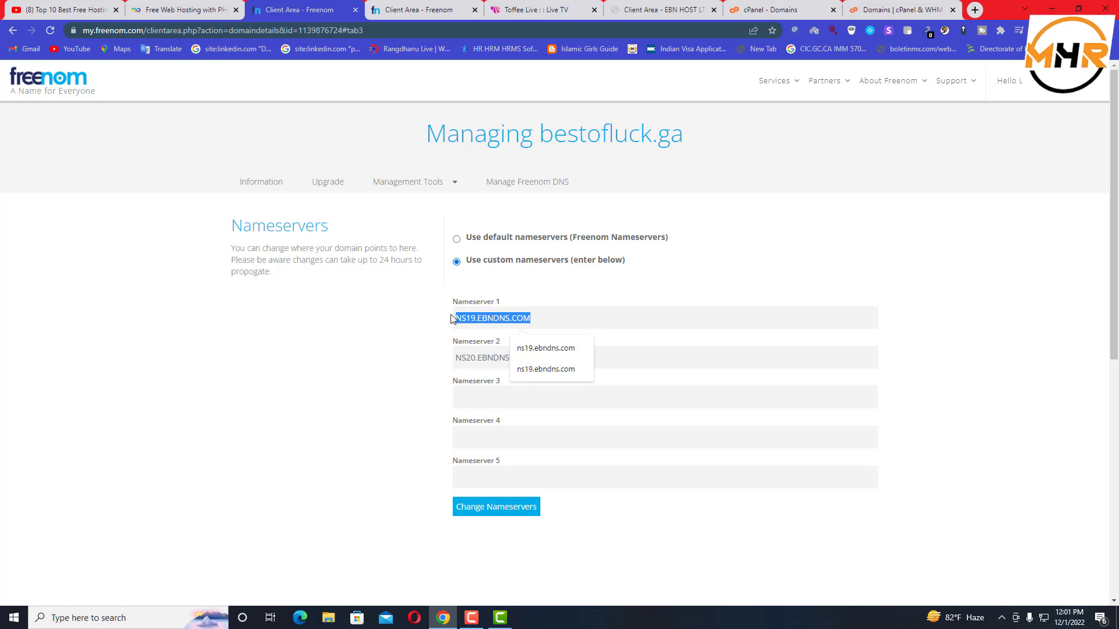
{"action": "right_click", "coordinate": [457, 313]}
{"action": "left_click", "coordinate": [488, 357]}
{"action": "left_click", "coordinate": [404, 8]}
{"action": "left_click", "coordinate": [482, 322]}
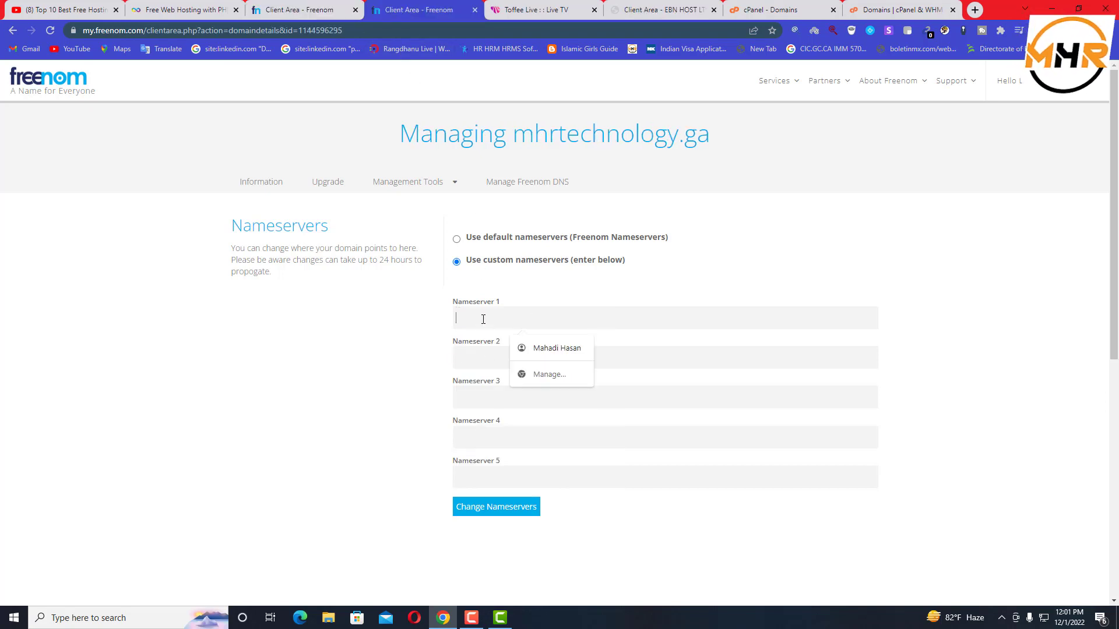
{"action": "right_click", "coordinate": [483, 318]}
{"action": "left_click", "coordinate": [513, 408]}
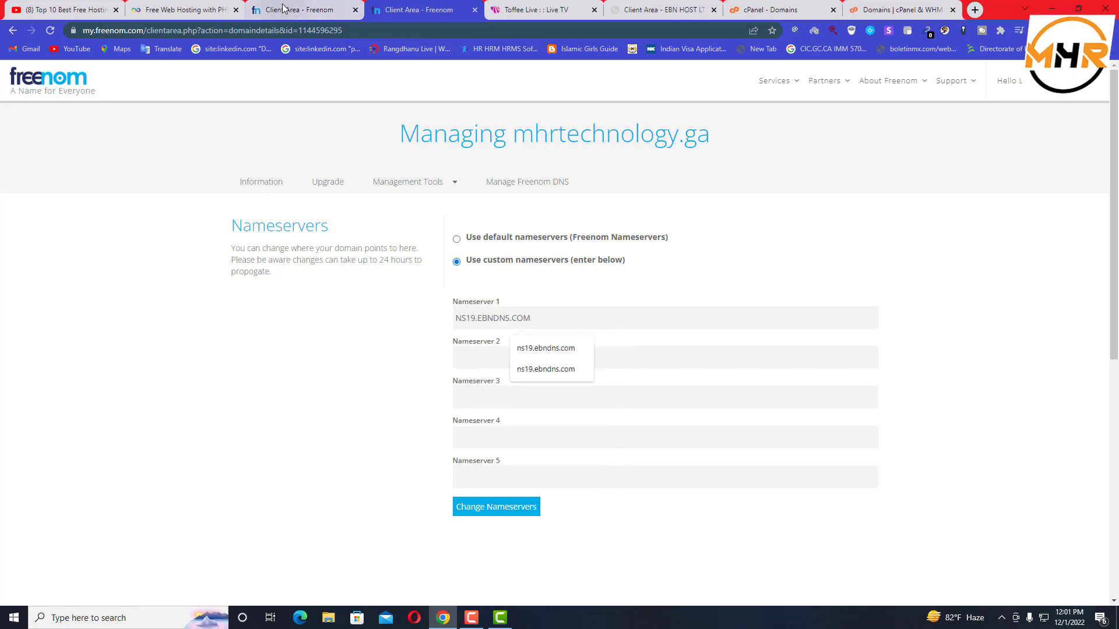
Step: Paste NS20.EBNDNS.COM into Nameserver 2 and save the custom nameservers
{"action": "left_click", "coordinate": [299, 9]}
{"action": "left_click_drag", "start_coordinate": [544, 357], "coordinate": [433, 362]}
{"action": "right_click", "coordinate": [476, 355]}
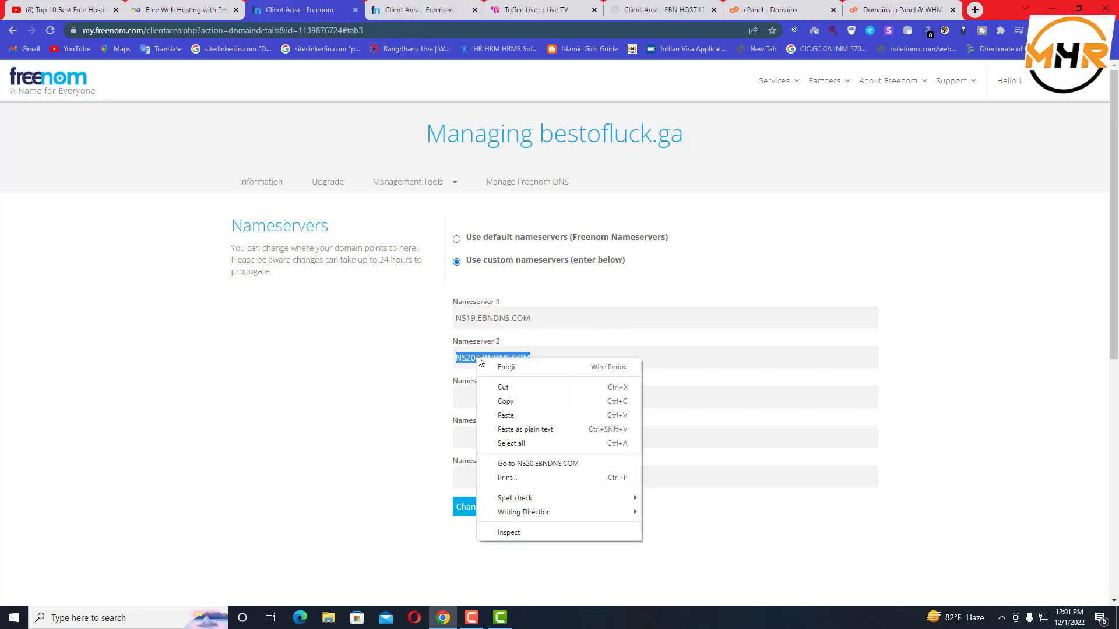
{"action": "left_click", "coordinate": [495, 404]}
{"action": "left_click", "coordinate": [395, 7]}
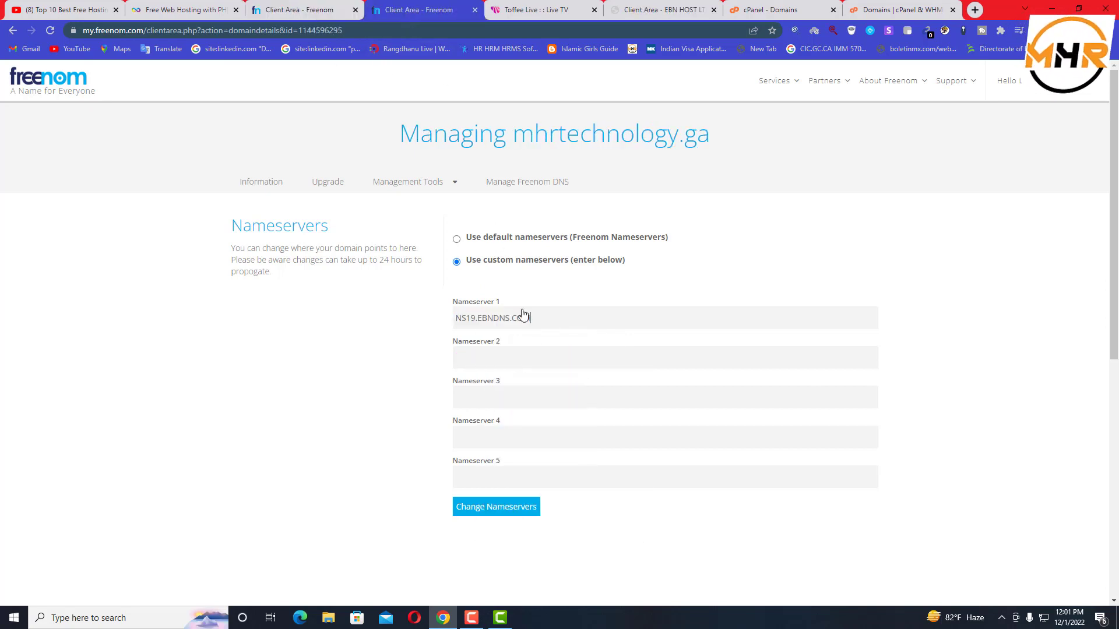
{"action": "left_click", "coordinate": [513, 361]}
{"action": "right_click", "coordinate": [514, 362]}
{"action": "left_click", "coordinate": [557, 452]}
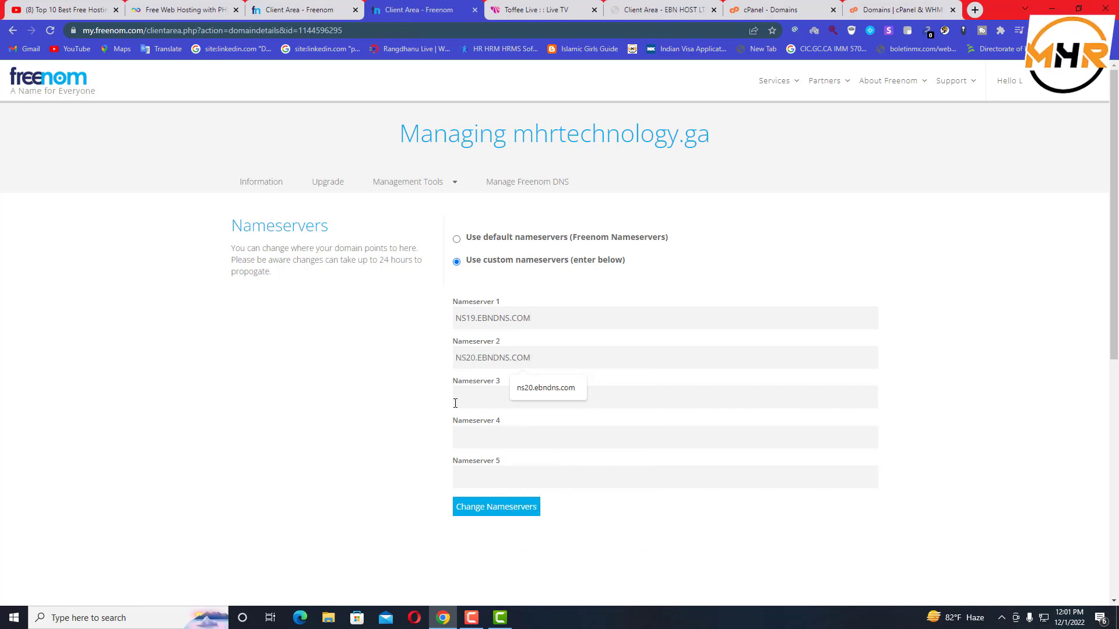
{"action": "left_click", "coordinate": [426, 408]}
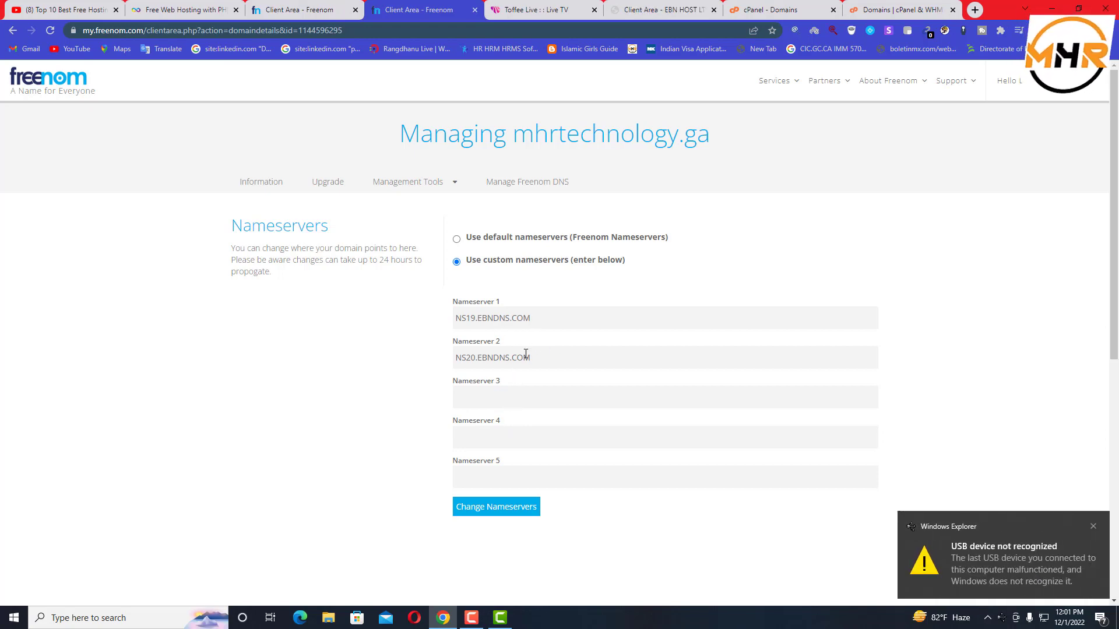
{"action": "left_click", "coordinate": [500, 513]}
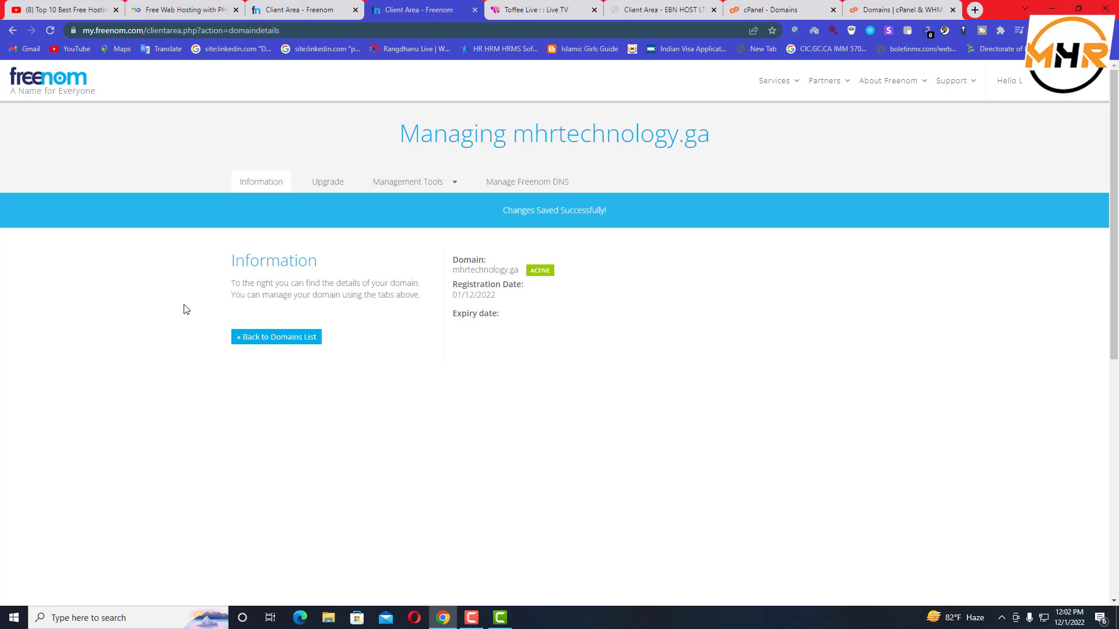
{"action": "left_click", "coordinate": [757, 6]}
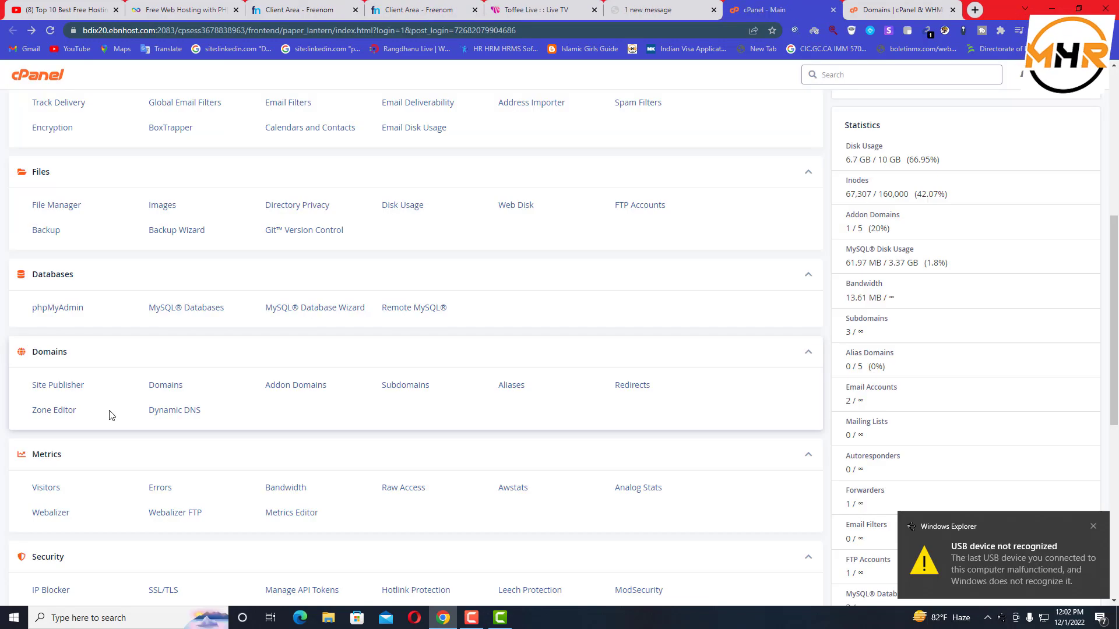
Step: Add mhrtechnology.ga as an addon domain with document root mhrtechnology.ga and no FTP account
{"action": "left_click", "coordinate": [275, 388]}
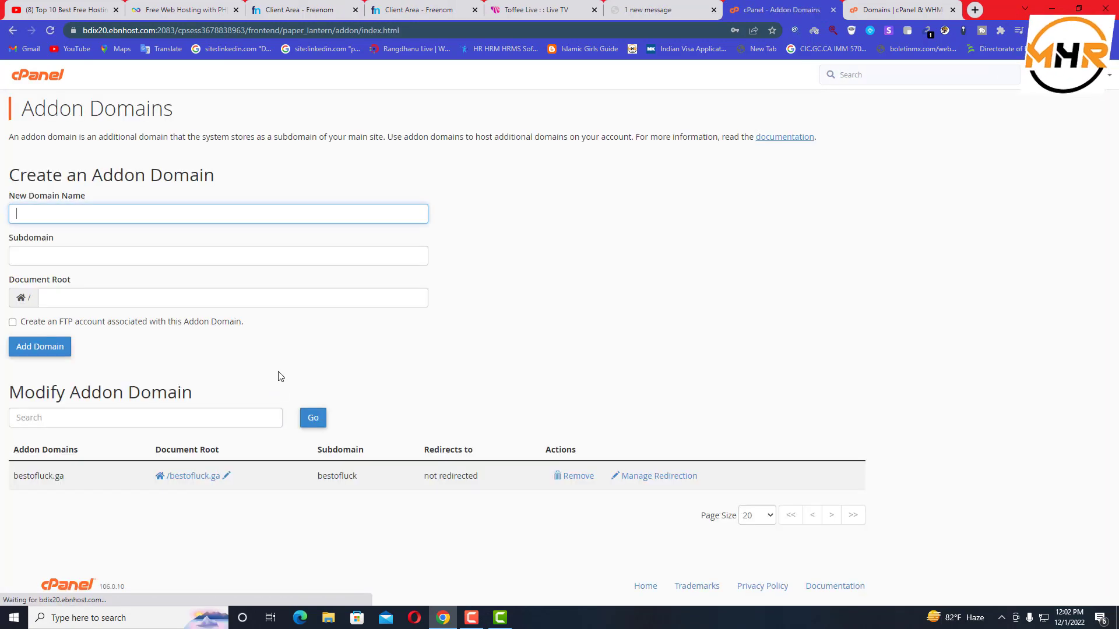
{"action": "left_click", "coordinate": [35, 209]}
{"action": "right_click", "coordinate": [35, 210]}
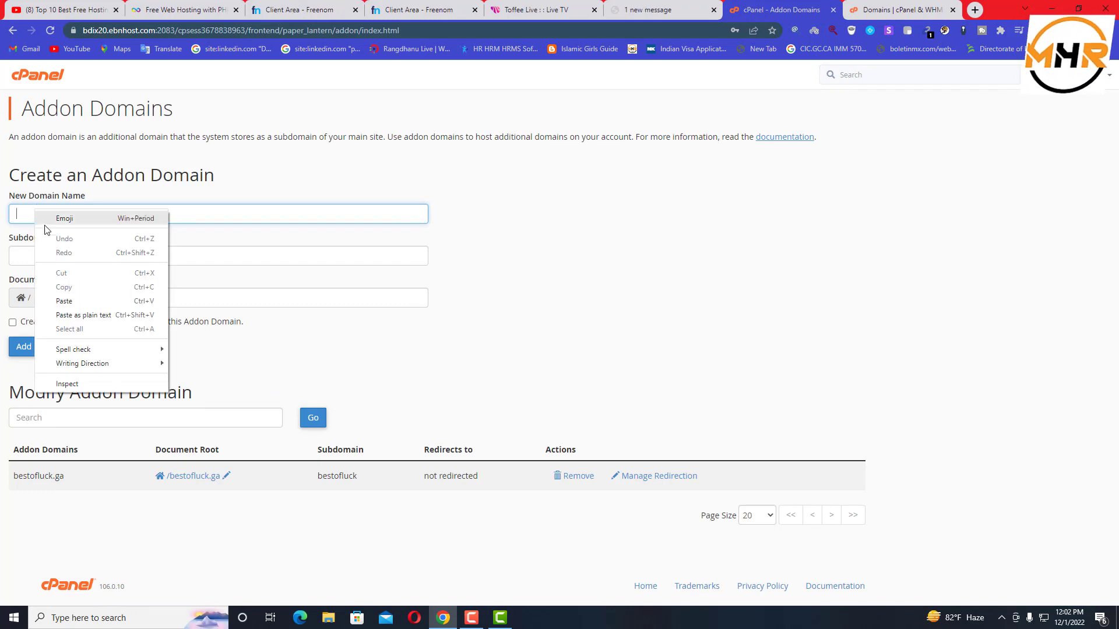
{"action": "left_click", "coordinate": [68, 299]}
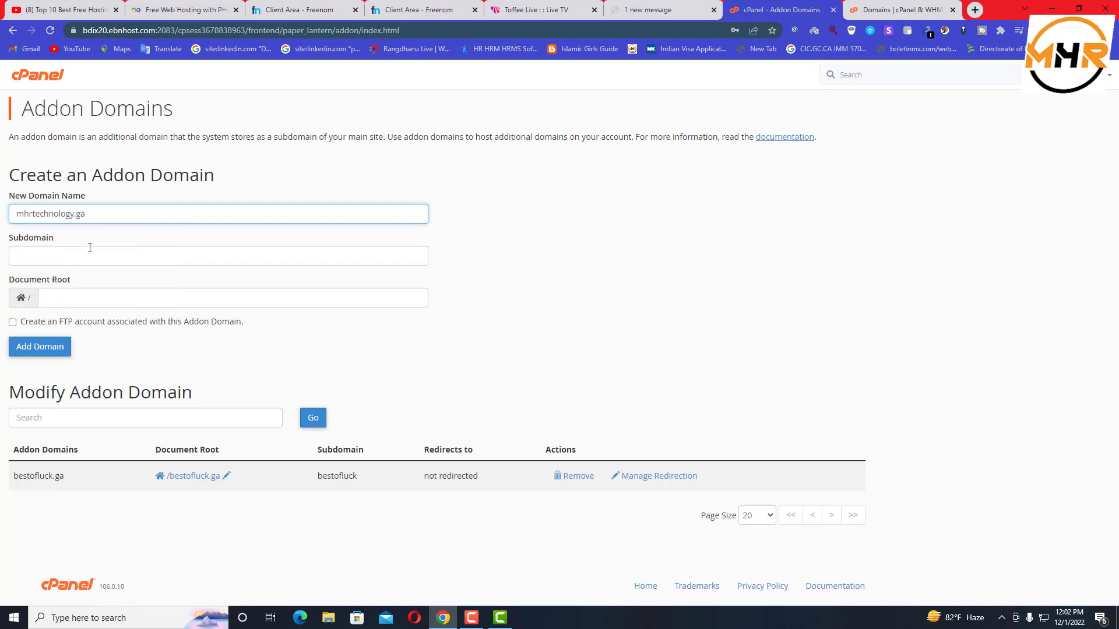
{"action": "left_click", "coordinate": [13, 322]}
{"action": "left_click", "coordinate": [13, 323]}
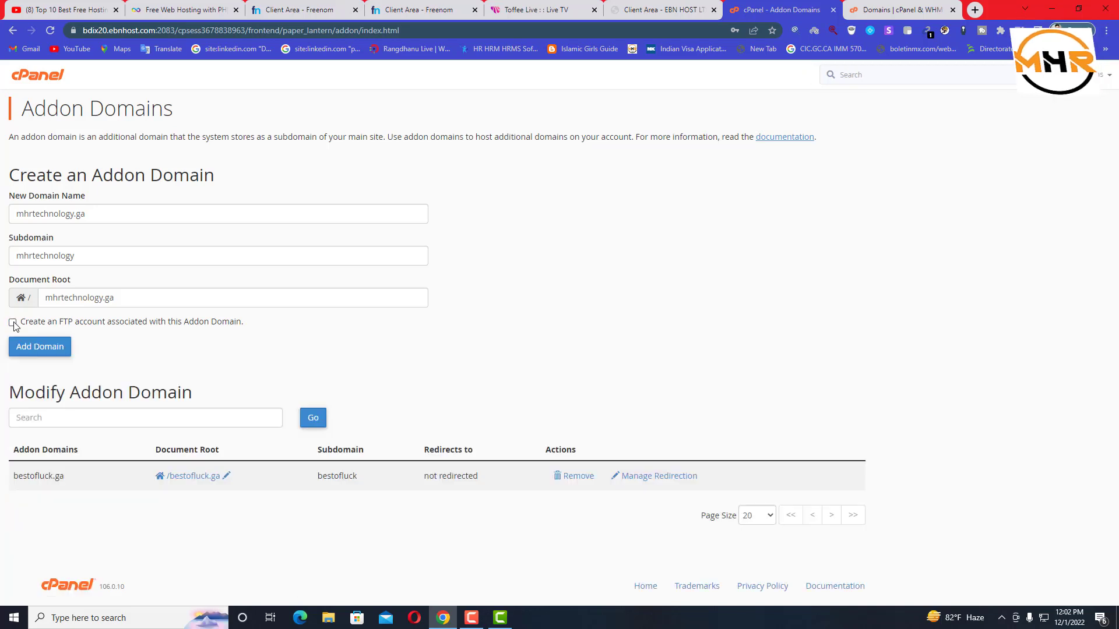
{"action": "left_click", "coordinate": [127, 300]}
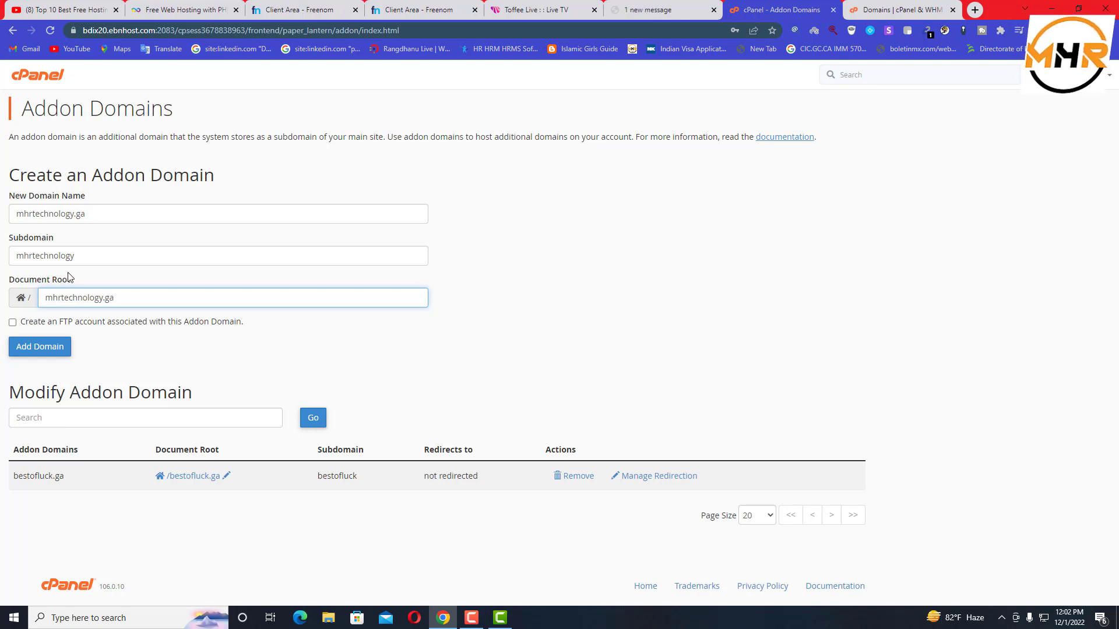
{"action": "left_click", "coordinate": [41, 350]}
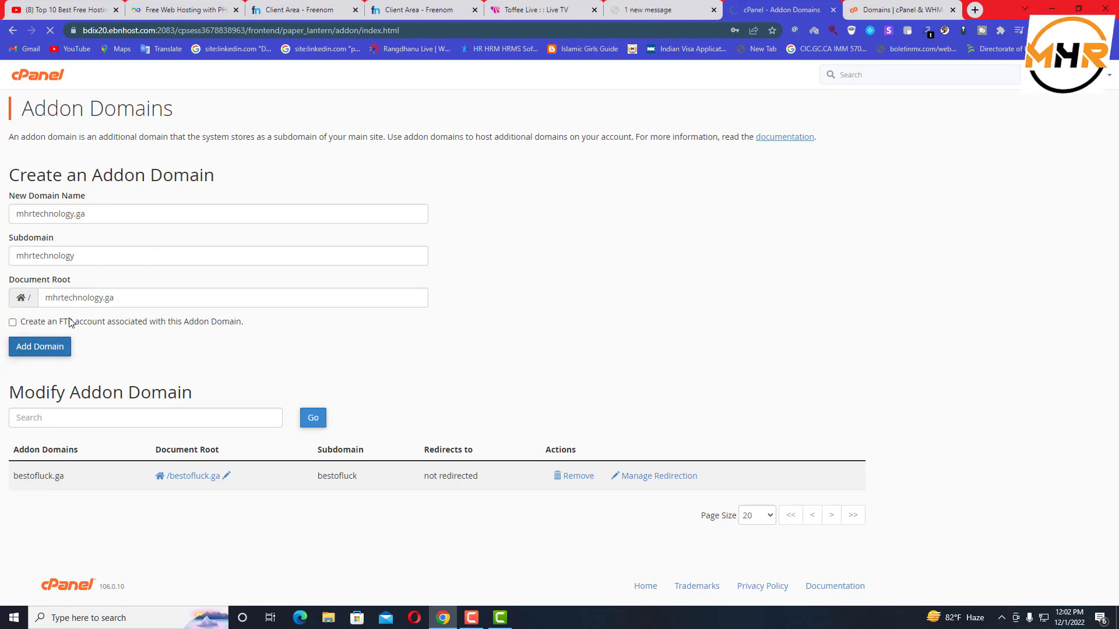
{"action": "left_click", "coordinate": [55, 352]}
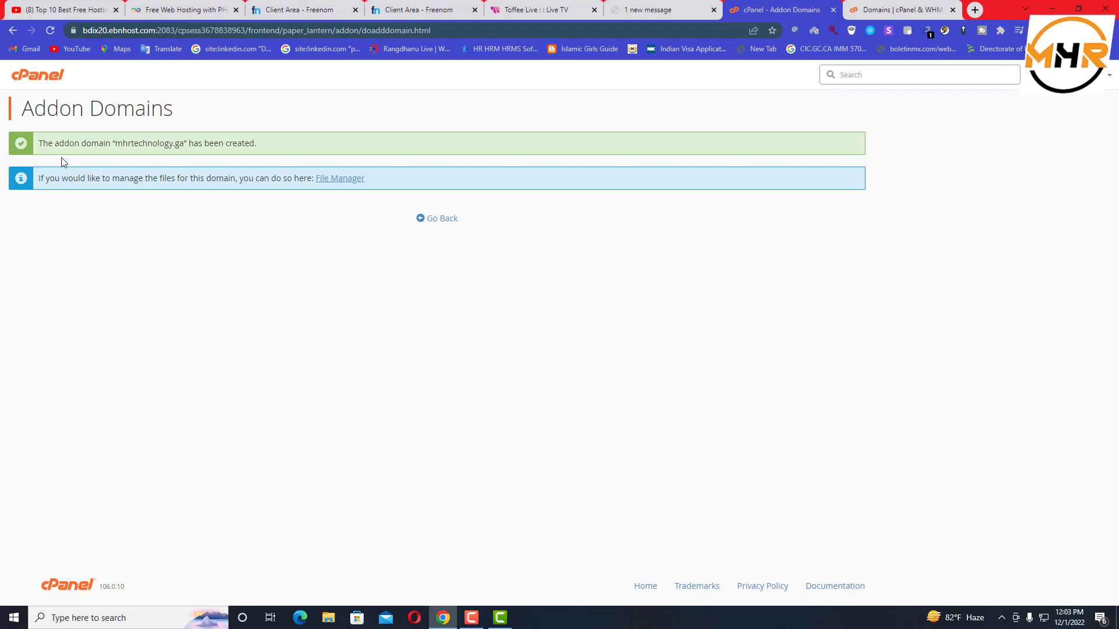
Step: Open cPanel's Domains list and view mhrtechnology.ga's additional management details
{"action": "left_click", "coordinate": [36, 81]}
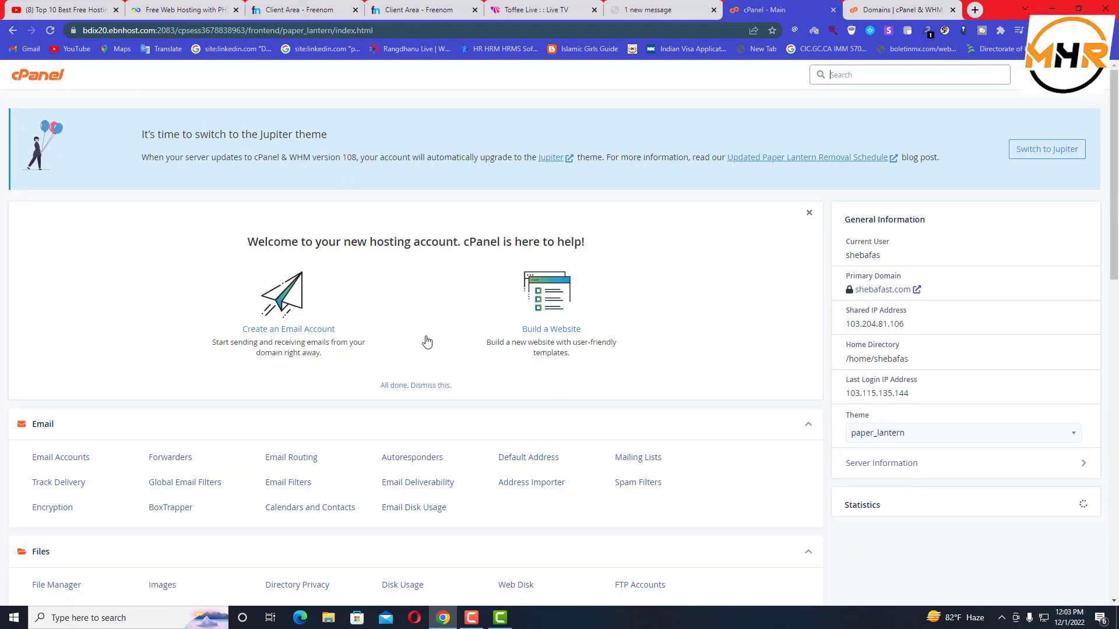
{"action": "scroll", "coordinate": [231, 538], "scroll_direction": "down", "scroll_amount": 4}
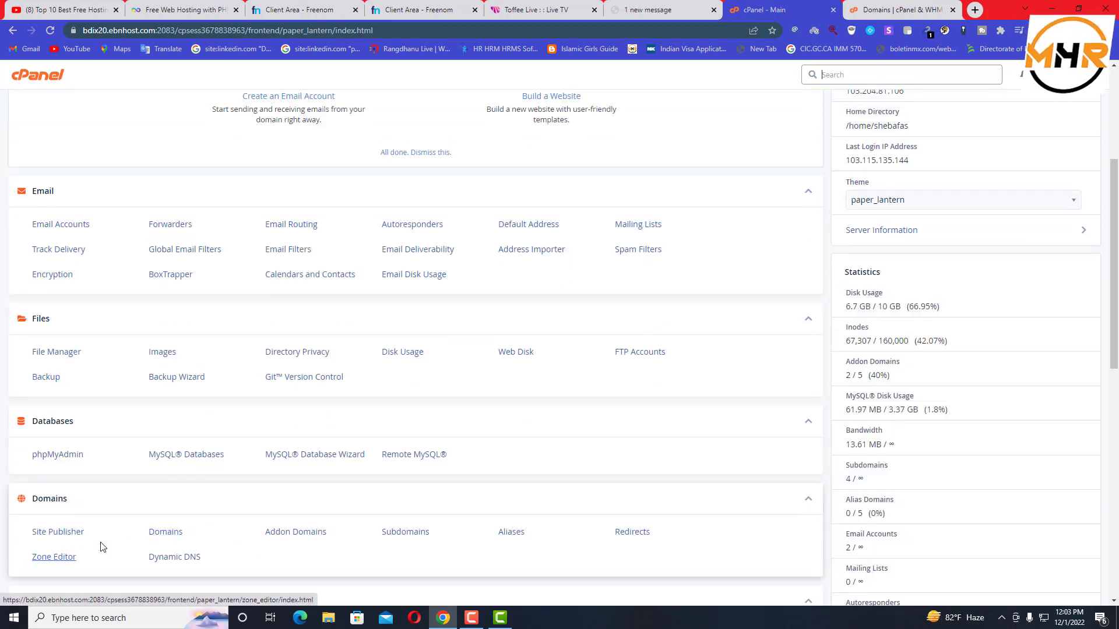
{"action": "left_click", "coordinate": [161, 532]}
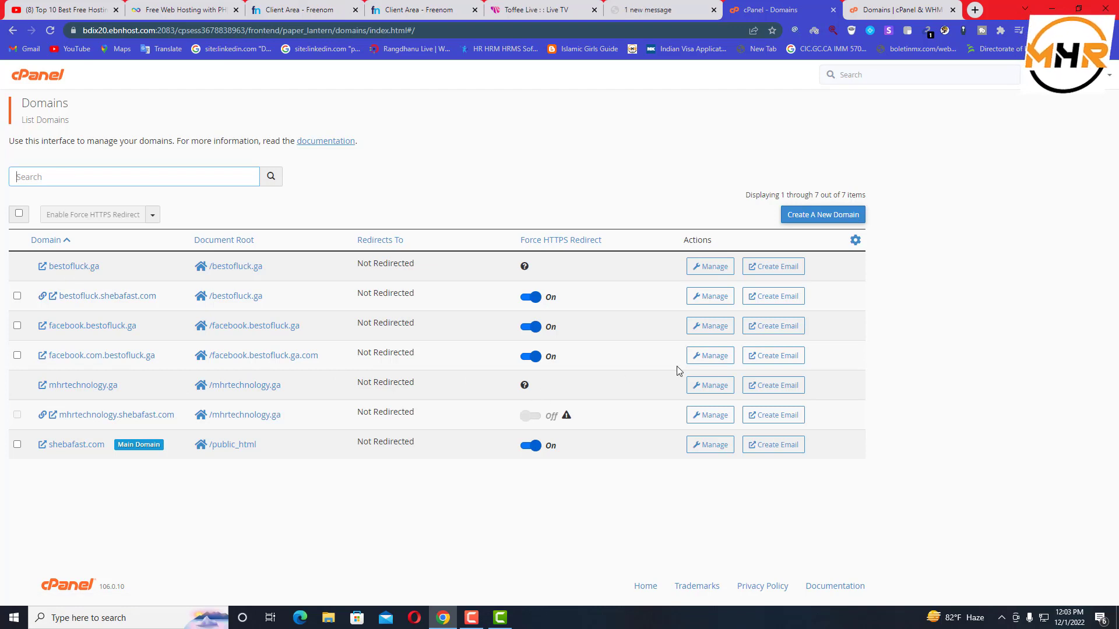
{"action": "left_click", "coordinate": [705, 391]}
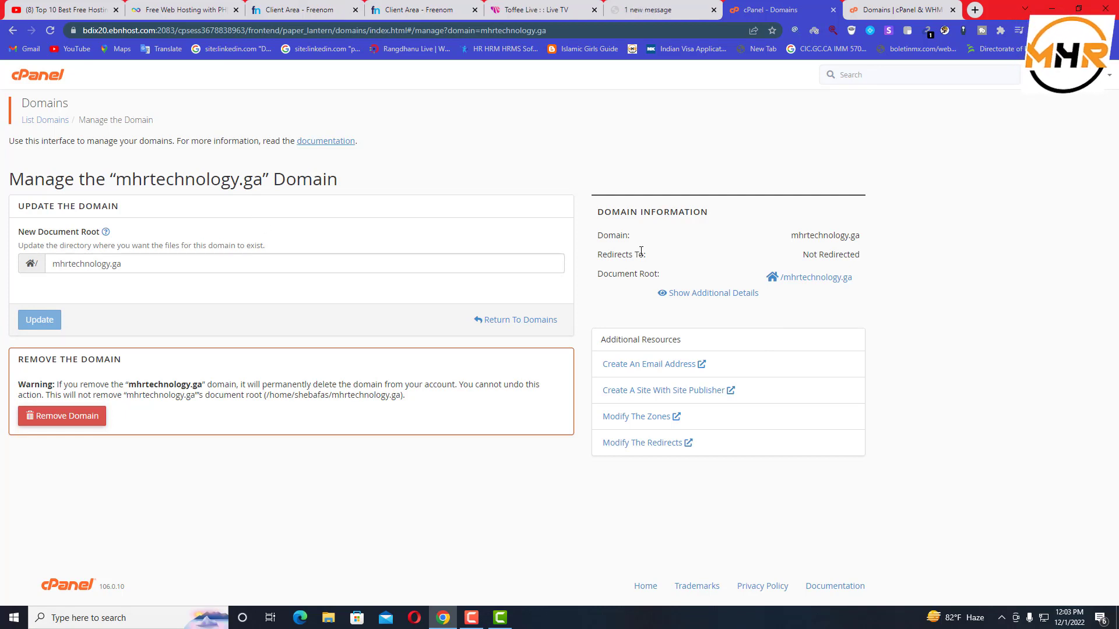
{"action": "left_click", "coordinate": [691, 293]}
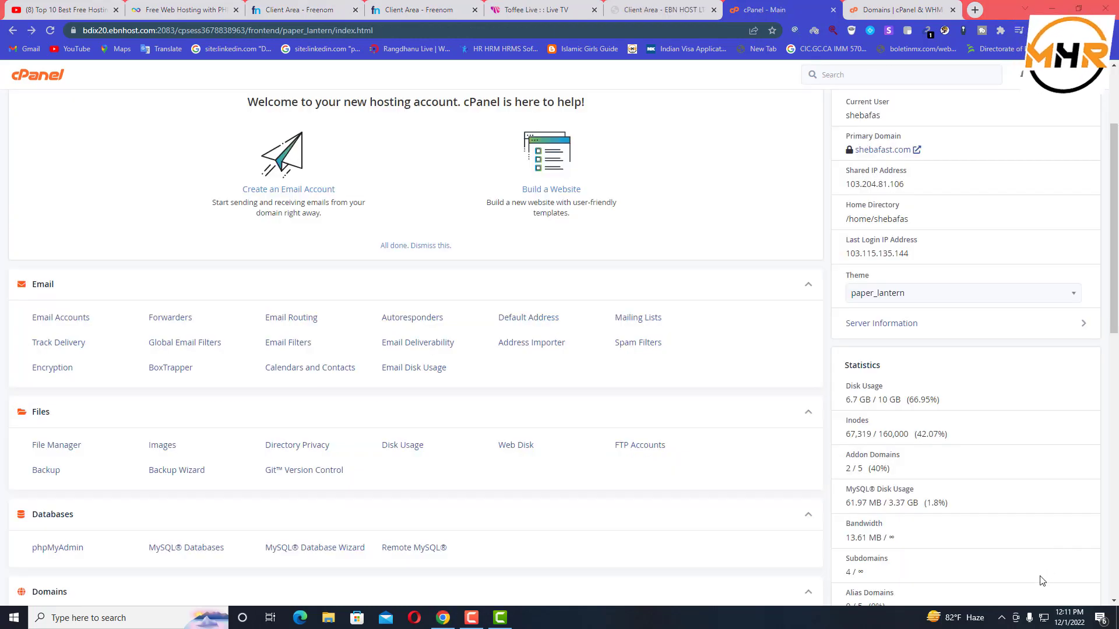
Step: Open WordPress Manager by Softaculous and start a new WordPress installation
{"action": "scroll", "coordinate": [76, 520], "scroll_direction": "down", "scroll_amount": 5}
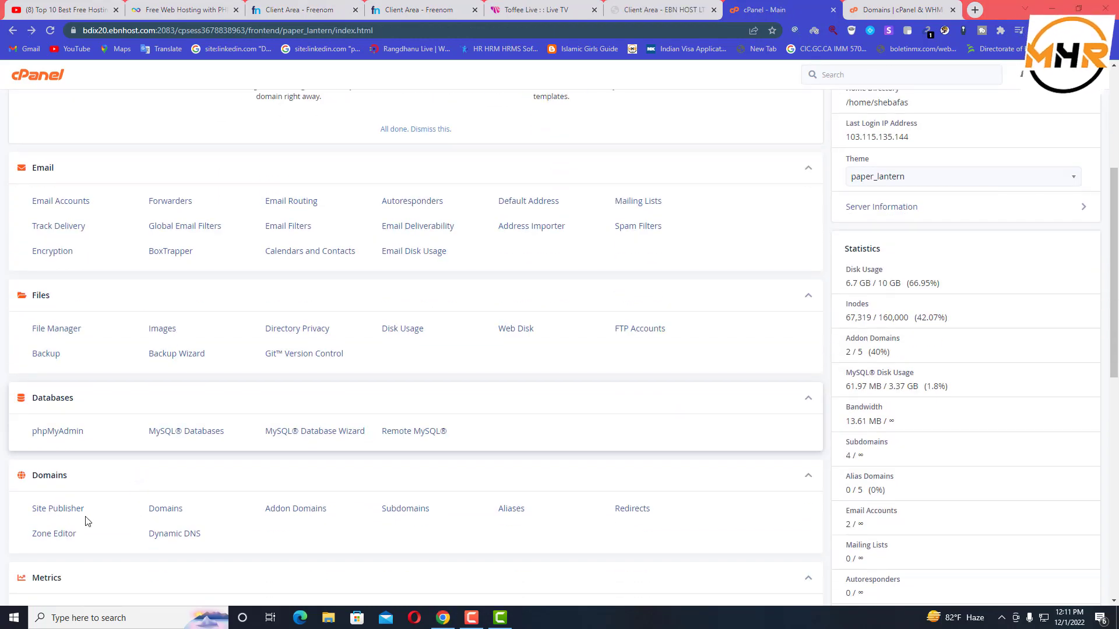
{"action": "scroll", "coordinate": [66, 521], "scroll_direction": "down", "scroll_amount": 4}
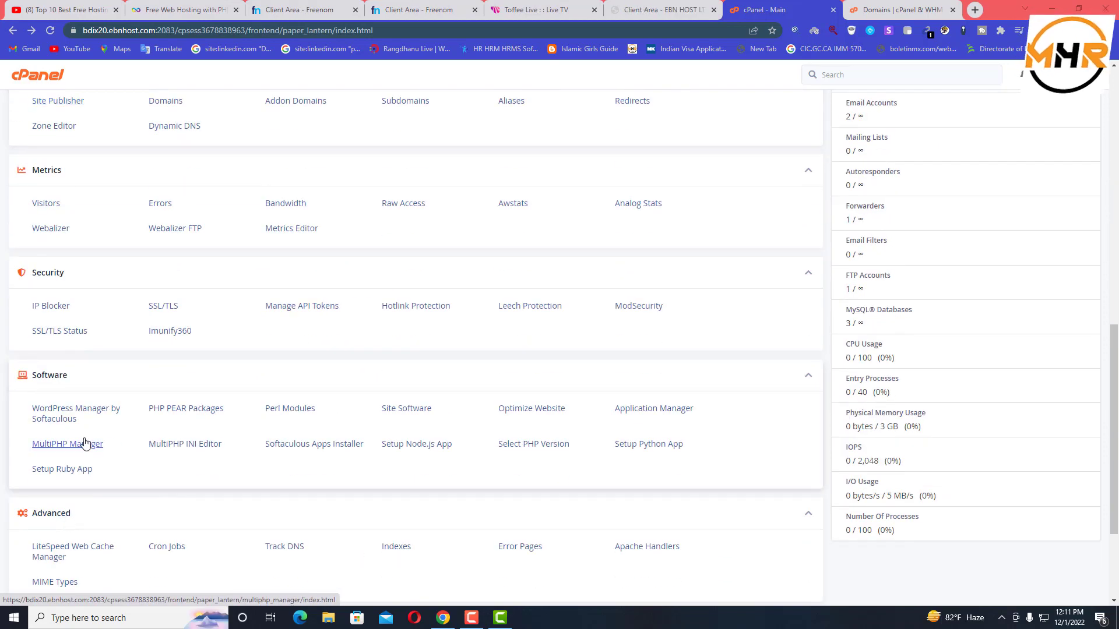
{"action": "left_click", "coordinate": [62, 419]}
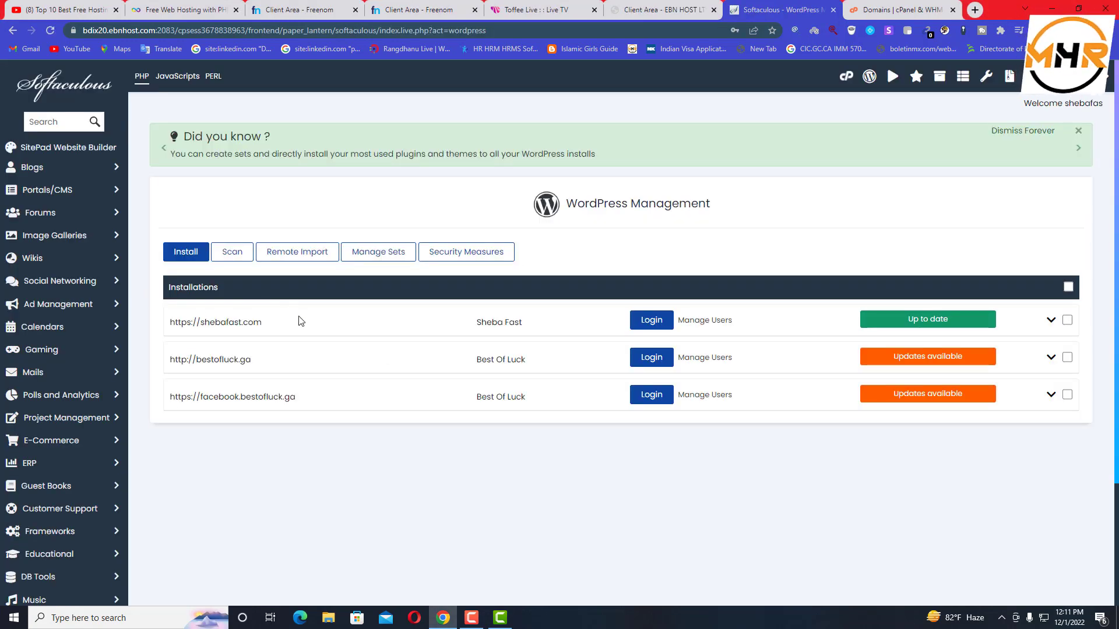
{"action": "left_click", "coordinate": [197, 253]}
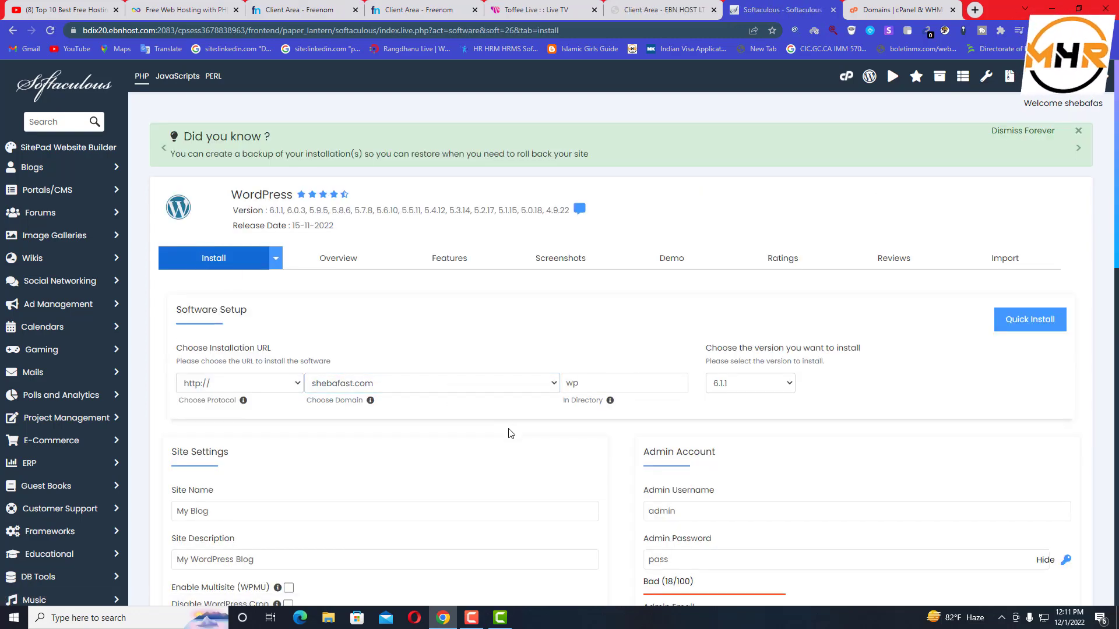
{"action": "left_click", "coordinate": [292, 383]}
{"action": "left_click", "coordinate": [239, 406]}
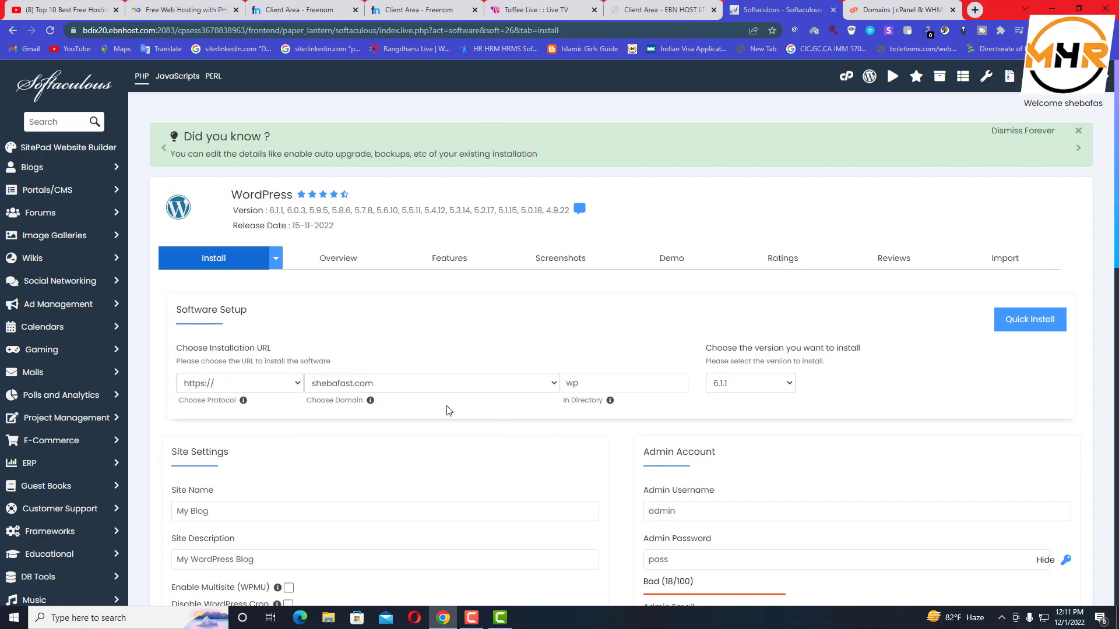
{"action": "left_click", "coordinate": [409, 388]}
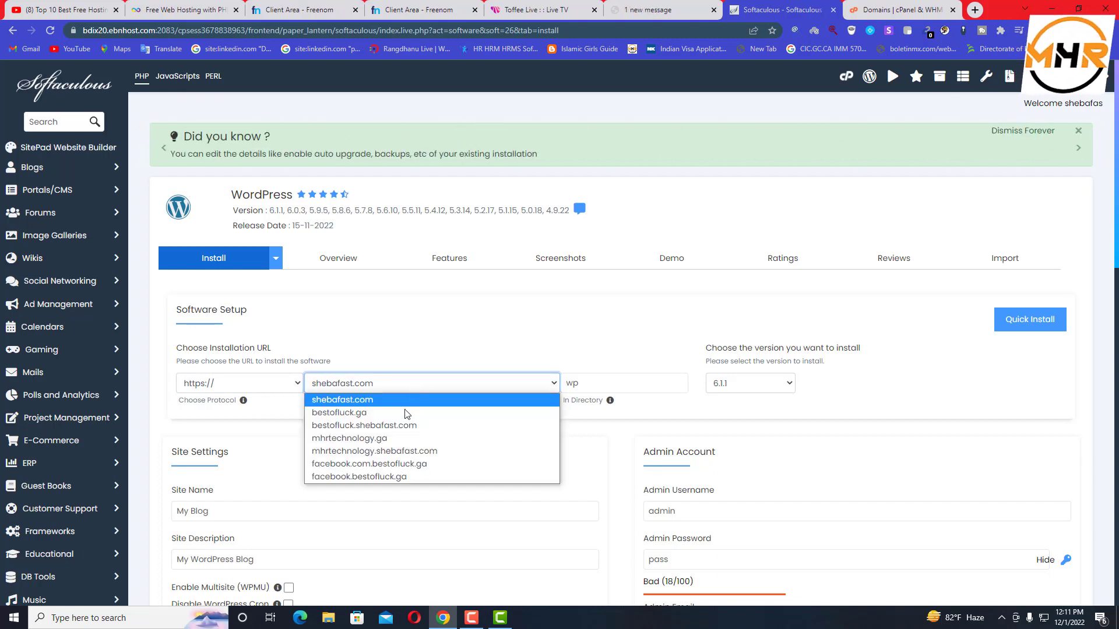
{"action": "left_click", "coordinate": [378, 439]}
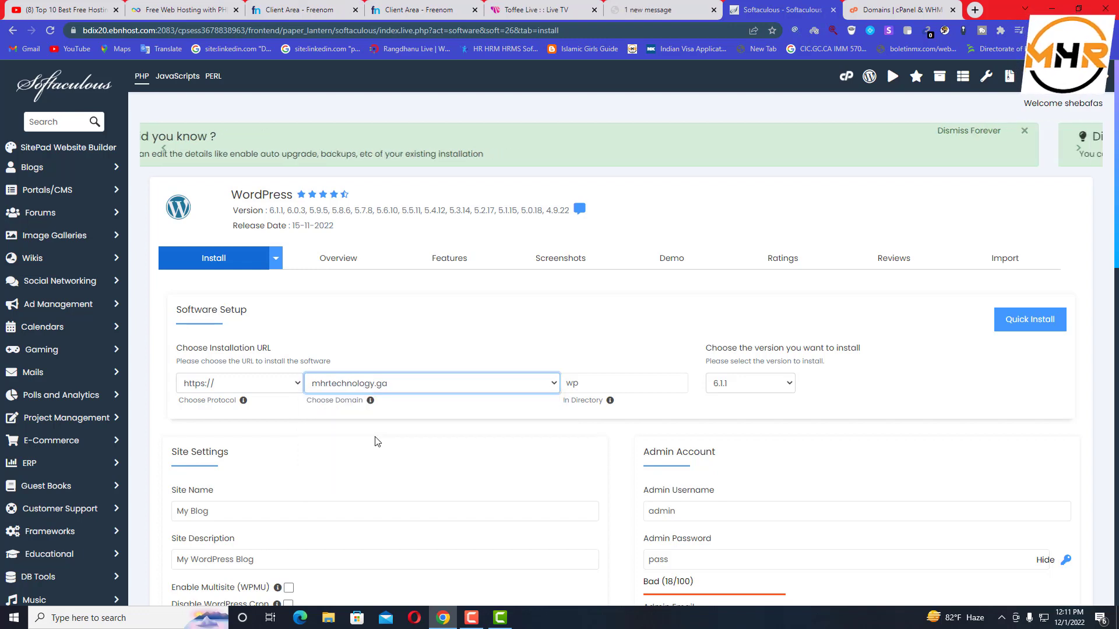
{"action": "left_click", "coordinate": [387, 384]}
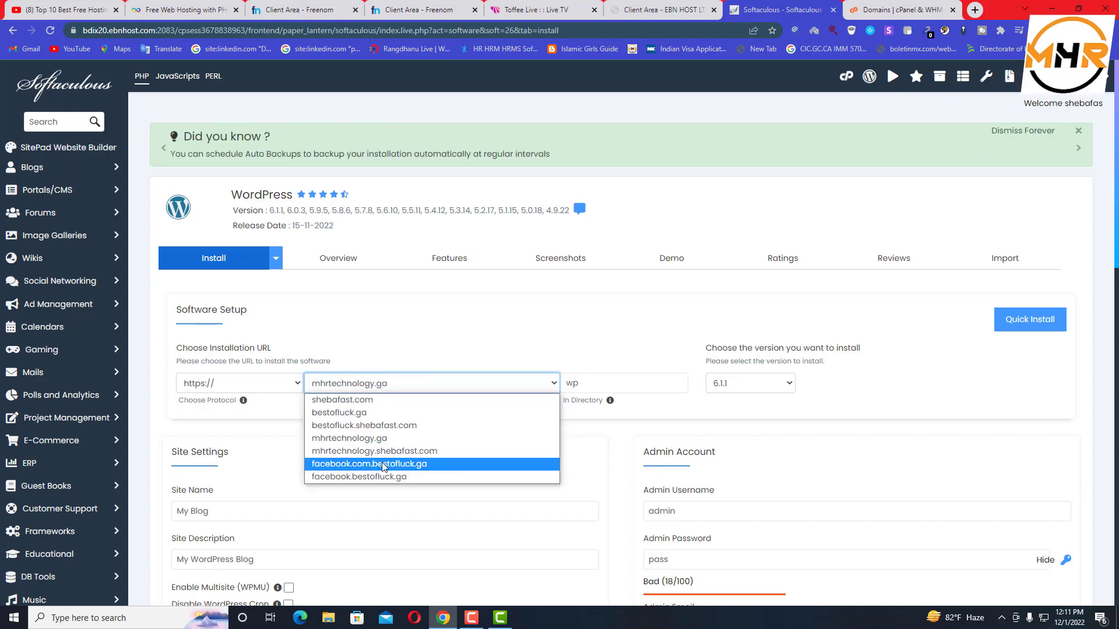
{"action": "left_click", "coordinate": [376, 451]}
{"action": "left_click", "coordinate": [383, 389]}
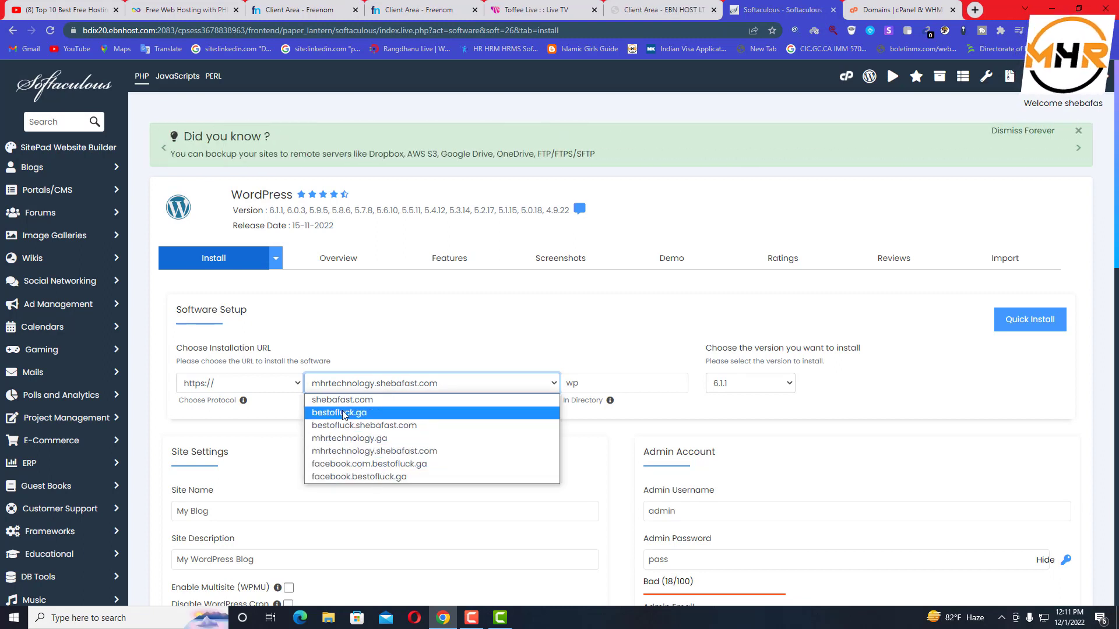
{"action": "left_click", "coordinate": [353, 443]}
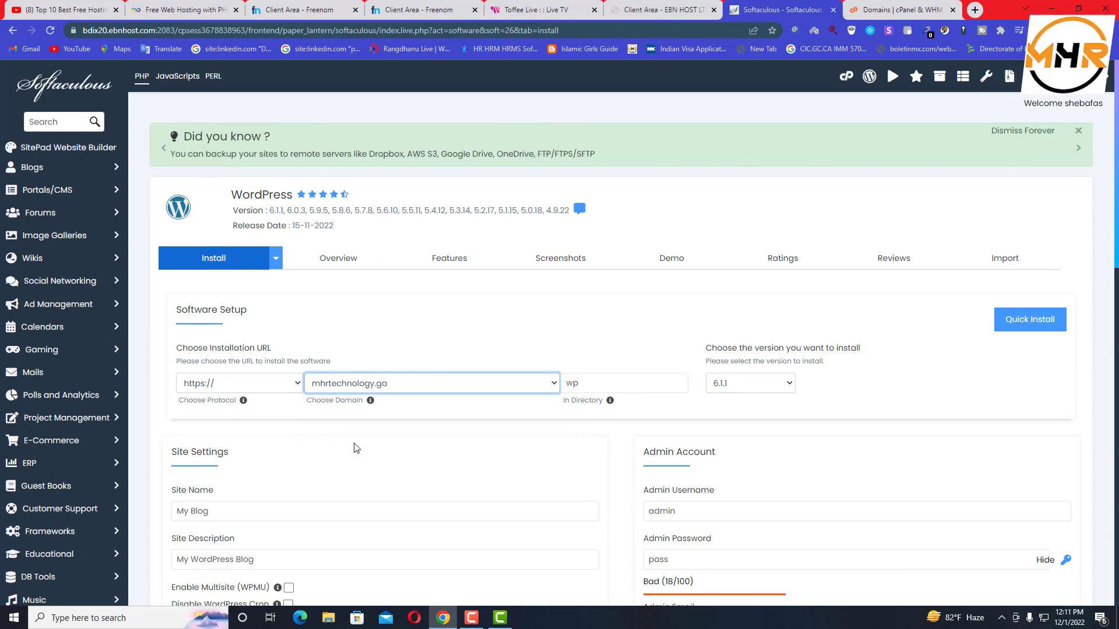
{"action": "left_click", "coordinate": [603, 385]}
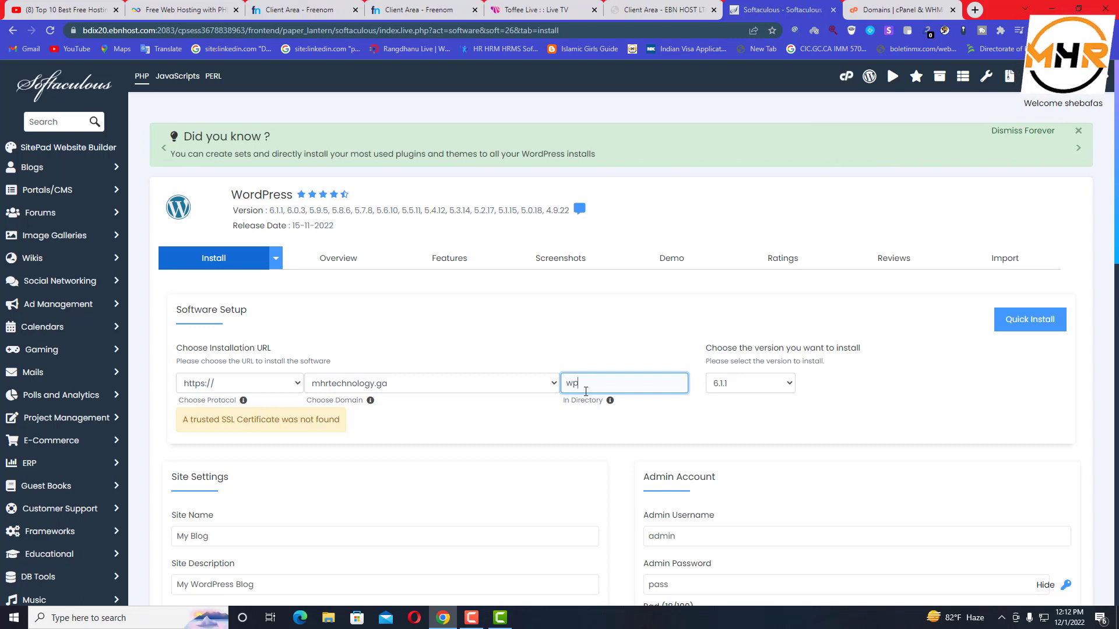
{"action": "key", "text": "BackSpace"}
{"action": "left_click", "coordinate": [223, 390]}
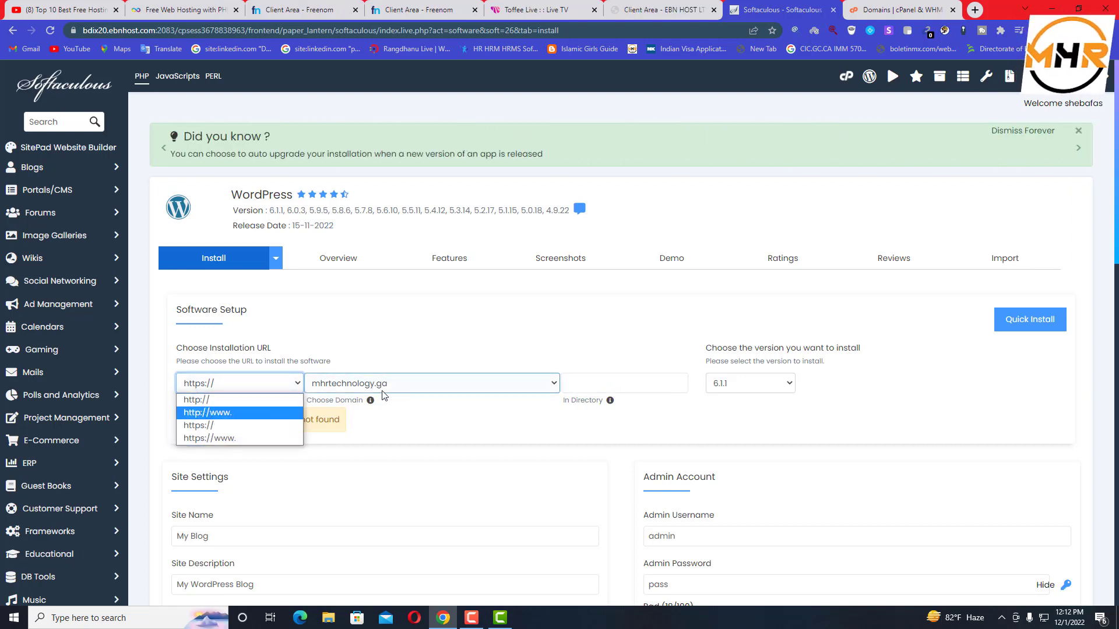
{"action": "left_click", "coordinate": [205, 400]}
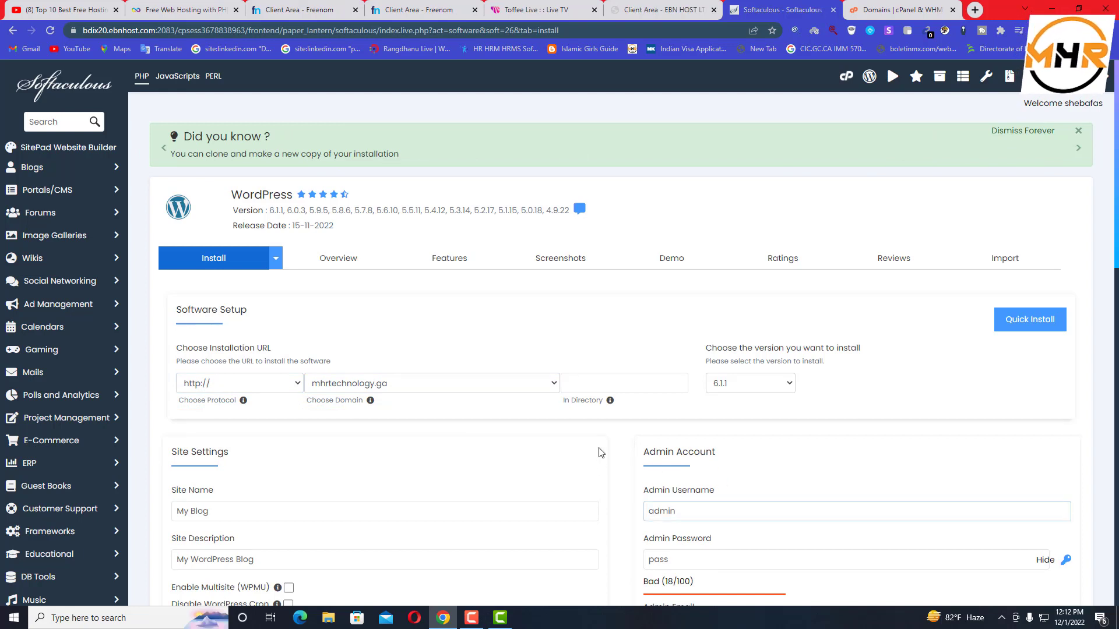
{"action": "left_click", "coordinate": [774, 389]}
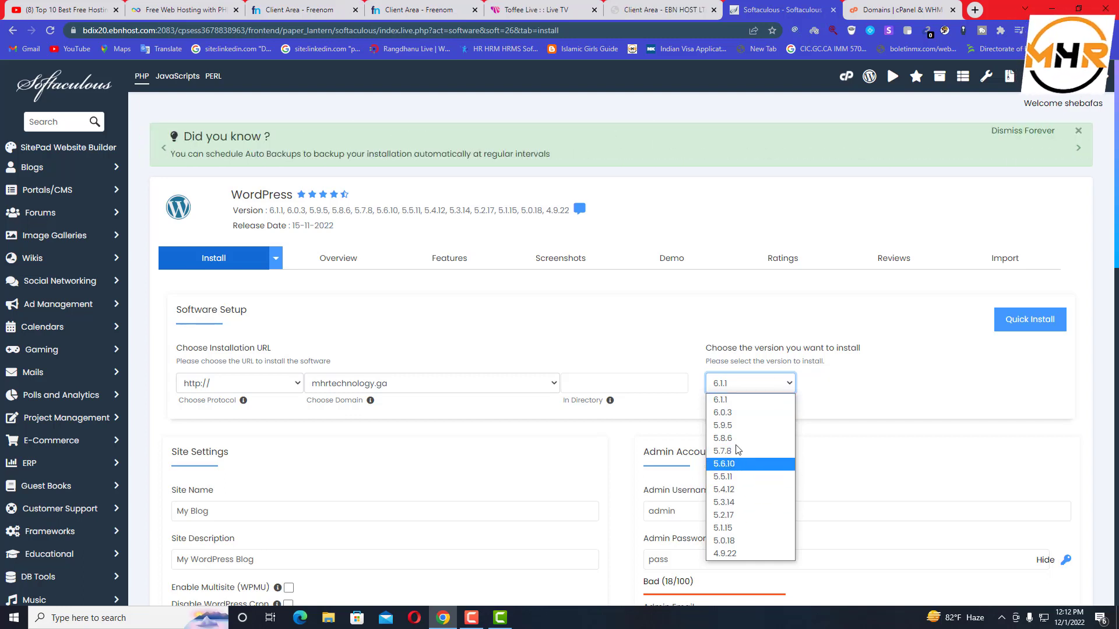
Step: Keep WordPress version 6.1.1 and replace 'My Blog' with the site name 'MHR technology'
{"action": "left_click", "coordinate": [833, 385]}
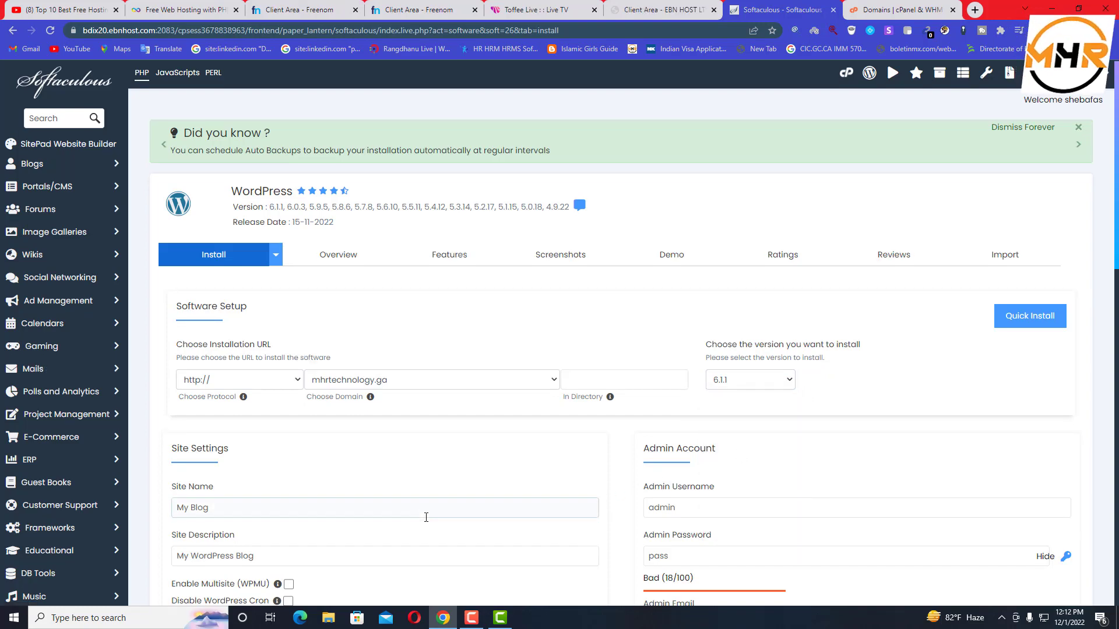
{"action": "scroll", "coordinate": [425, 517], "scroll_direction": "down", "scroll_amount": 4}
{"action": "left_click", "coordinate": [208, 271]}
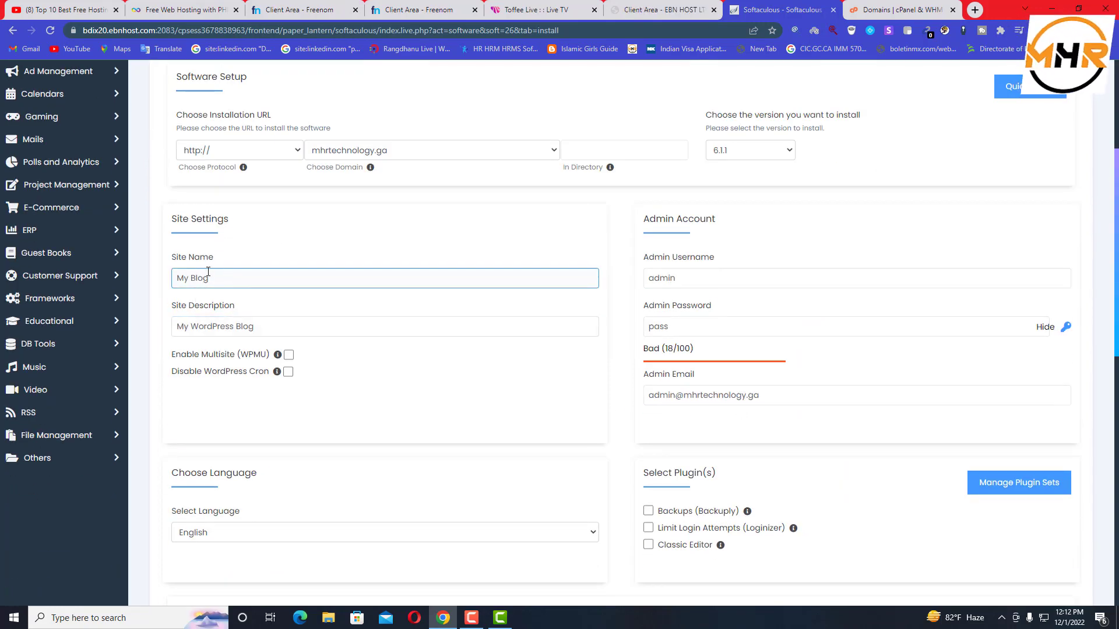
{"action": "left_click_drag", "start_coordinate": [239, 271], "coordinate": [145, 290]}
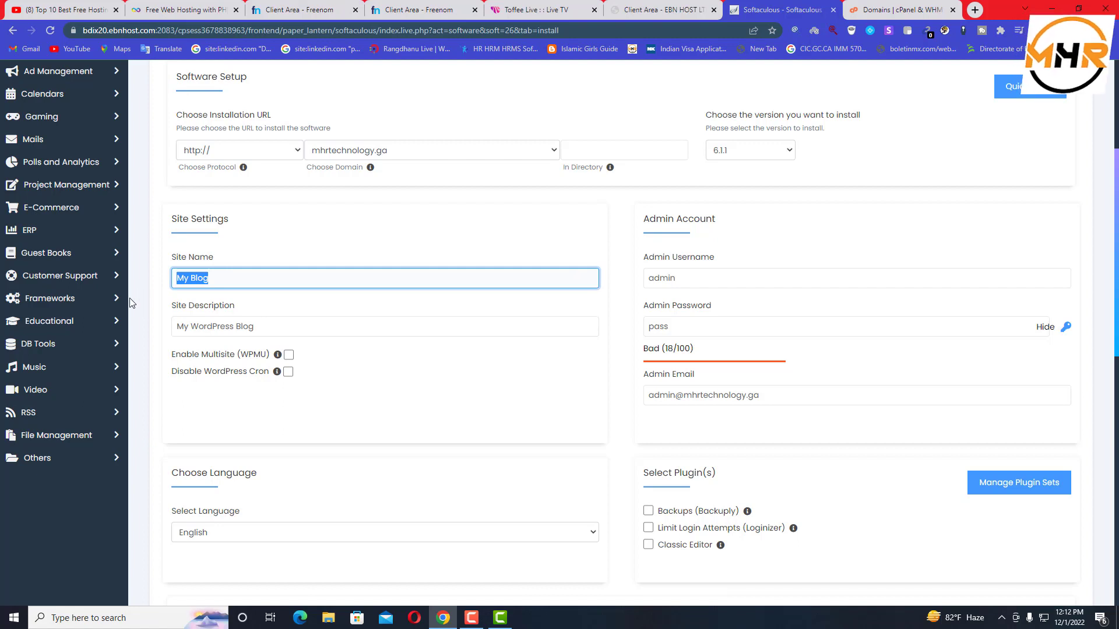
{"action": "type", "text": "MHR technolog"}
Step: Change the site description to 'E-commerce site'
{"action": "left_click_drag", "start_coordinate": [274, 326], "coordinate": [100, 334]}
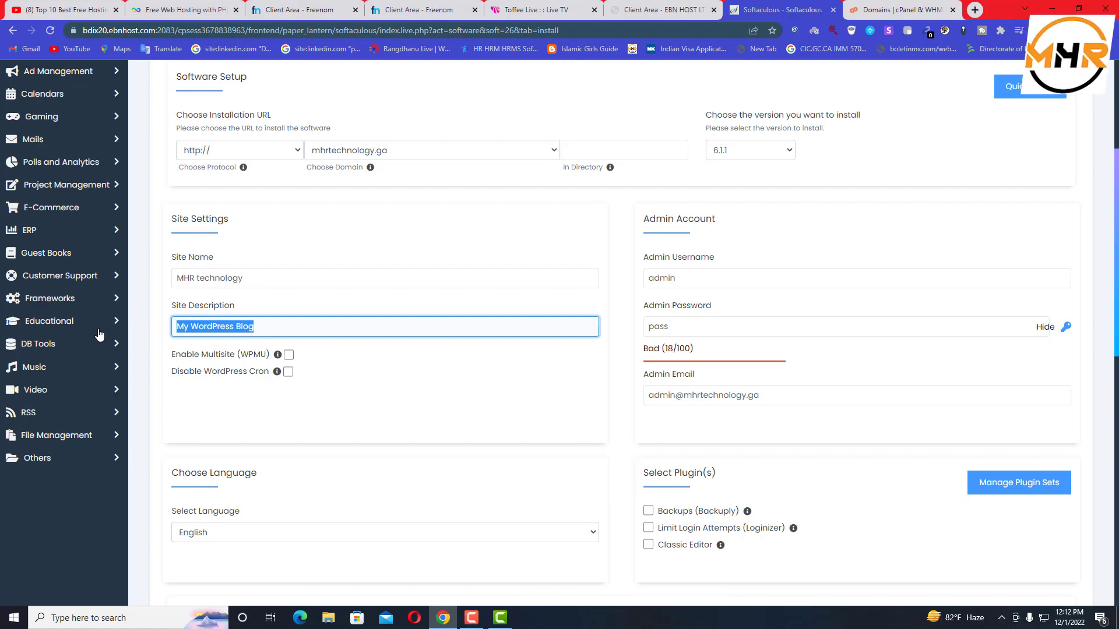
{"action": "type", "text": "E"}
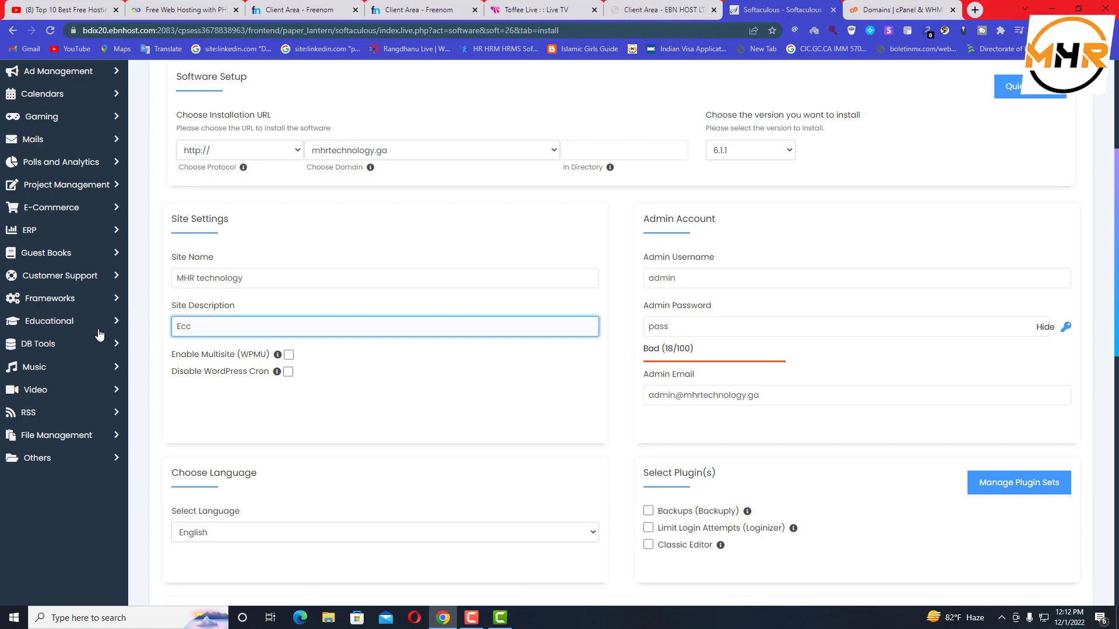
{"action": "type", "text": "commerce"}
{"action": "left_click", "coordinate": [180, 330]}
{"action": "type", "text": "-"}
{"action": "left_click", "coordinate": [236, 334]}
Step: Disable WordPress Cron, with Multisite enabled, and review the options below
{"action": "left_click", "coordinate": [288, 373]}
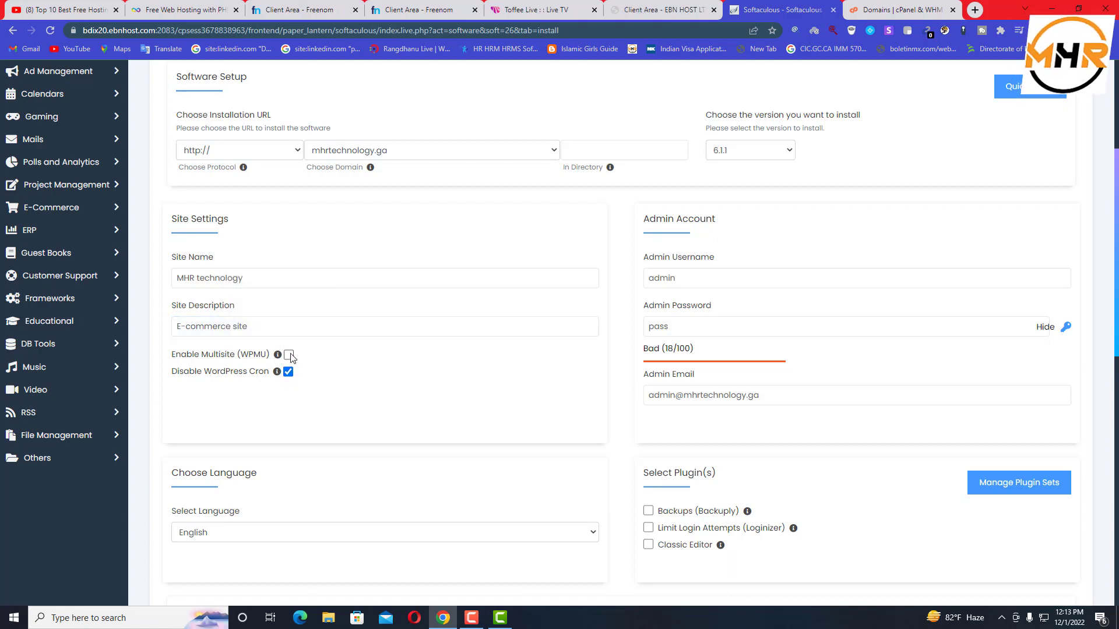
{"action": "scroll", "coordinate": [306, 384], "scroll_direction": "down", "scroll_amount": 1}
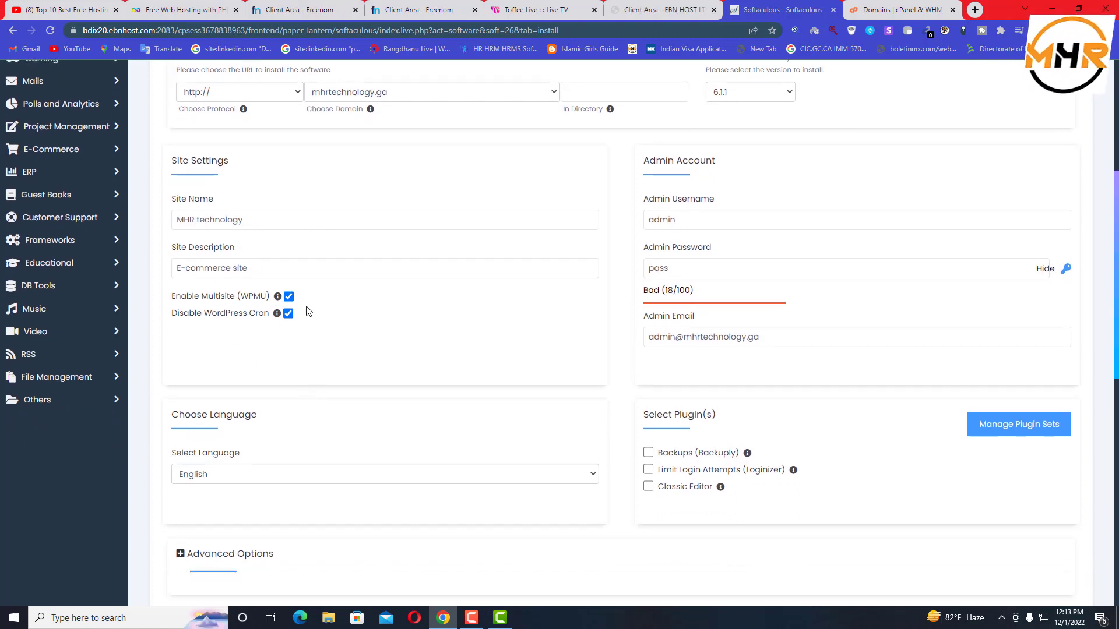
{"action": "scroll", "coordinate": [501, 443], "scroll_direction": "down", "scroll_amount": 2}
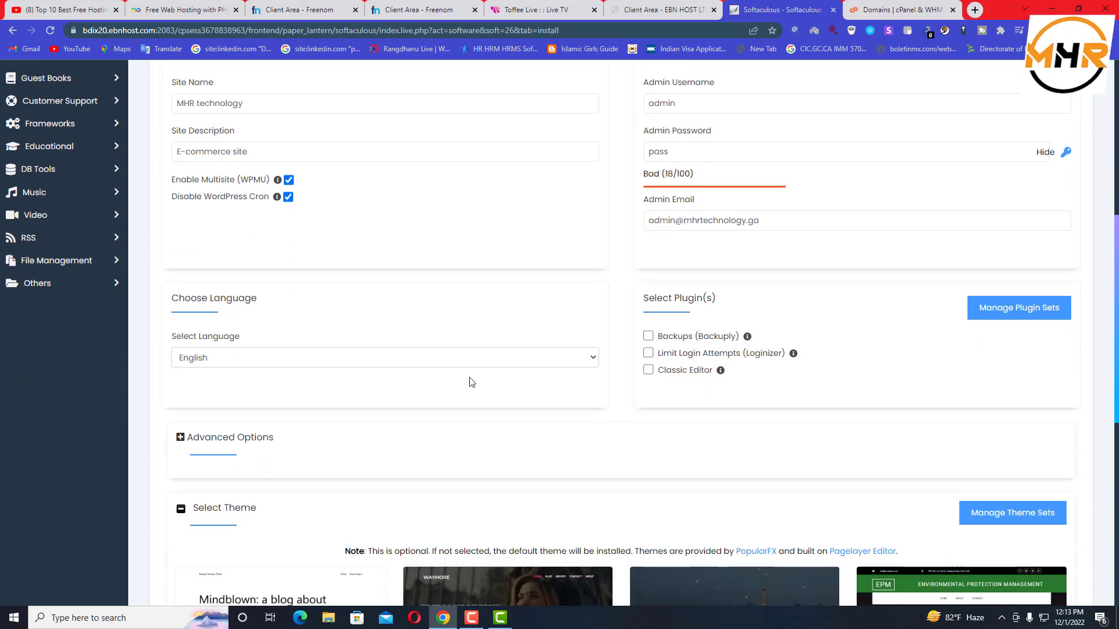
{"action": "scroll", "coordinate": [594, 429], "scroll_direction": "down", "scroll_amount": 2}
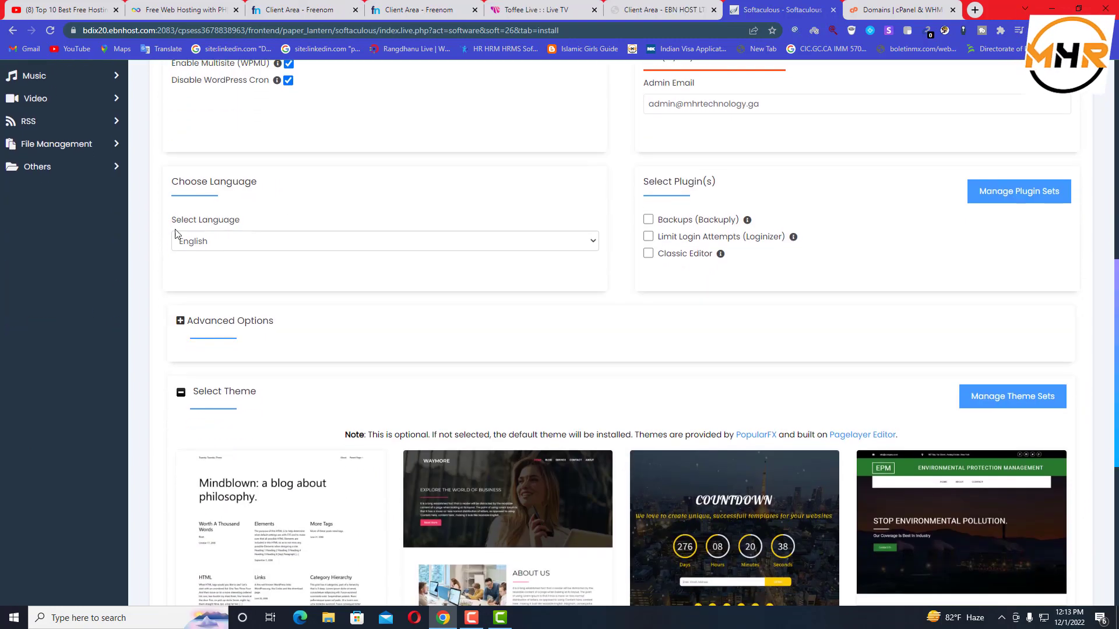
{"action": "scroll", "coordinate": [787, 308], "scroll_direction": "up", "scroll_amount": 3}
{"action": "scroll", "coordinate": [1116, 258], "scroll_direction": "up", "scroll_amount": 3}
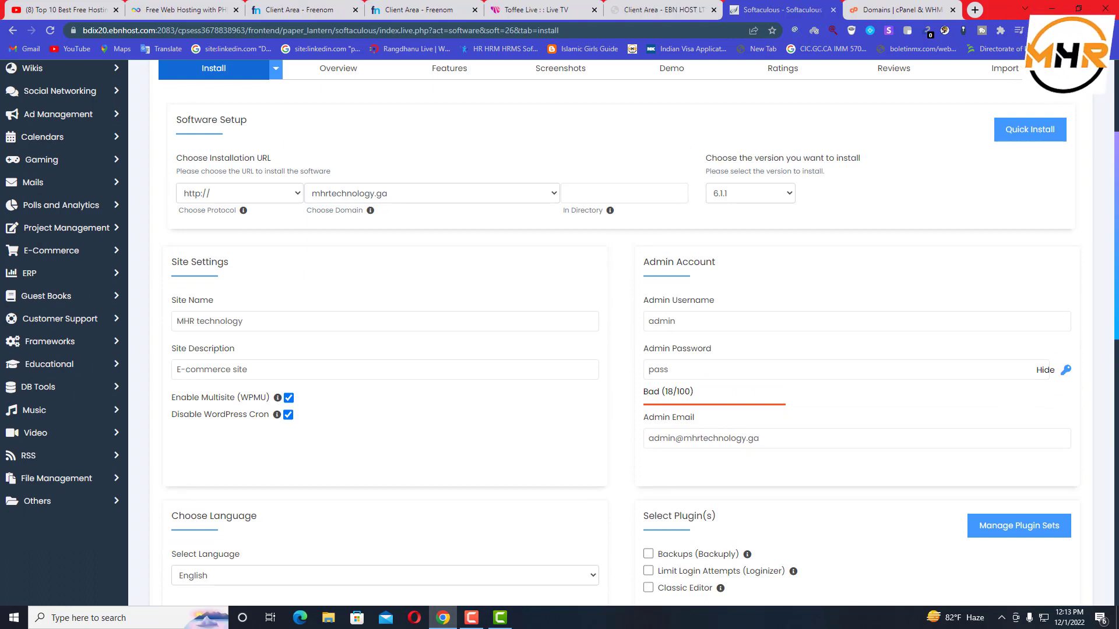
Step: Set the admin username to 'technology', copied from the site name
{"action": "left_click", "coordinate": [694, 320]}
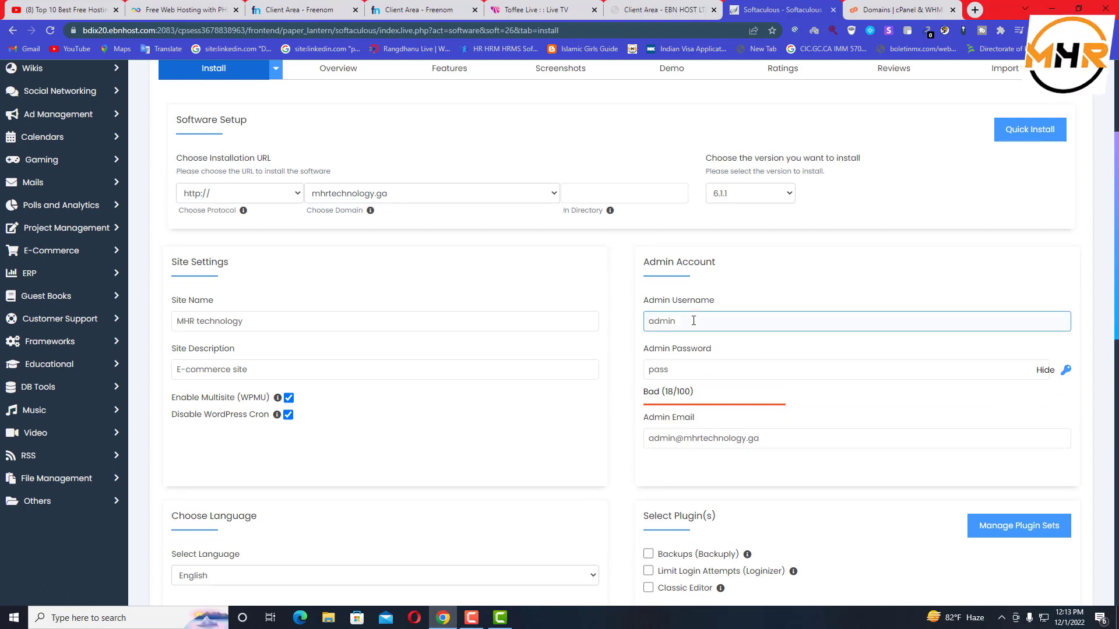
{"action": "left_click_drag", "start_coordinate": [679, 322], "coordinate": [647, 320]}
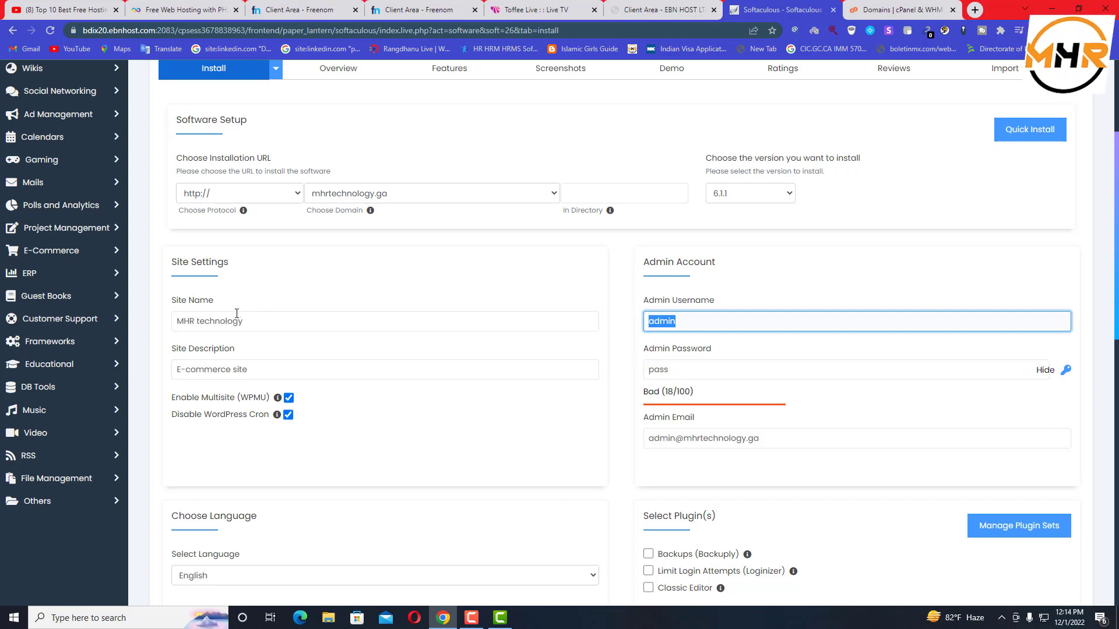
{"action": "left_click_drag", "start_coordinate": [256, 324], "coordinate": [206, 317]}
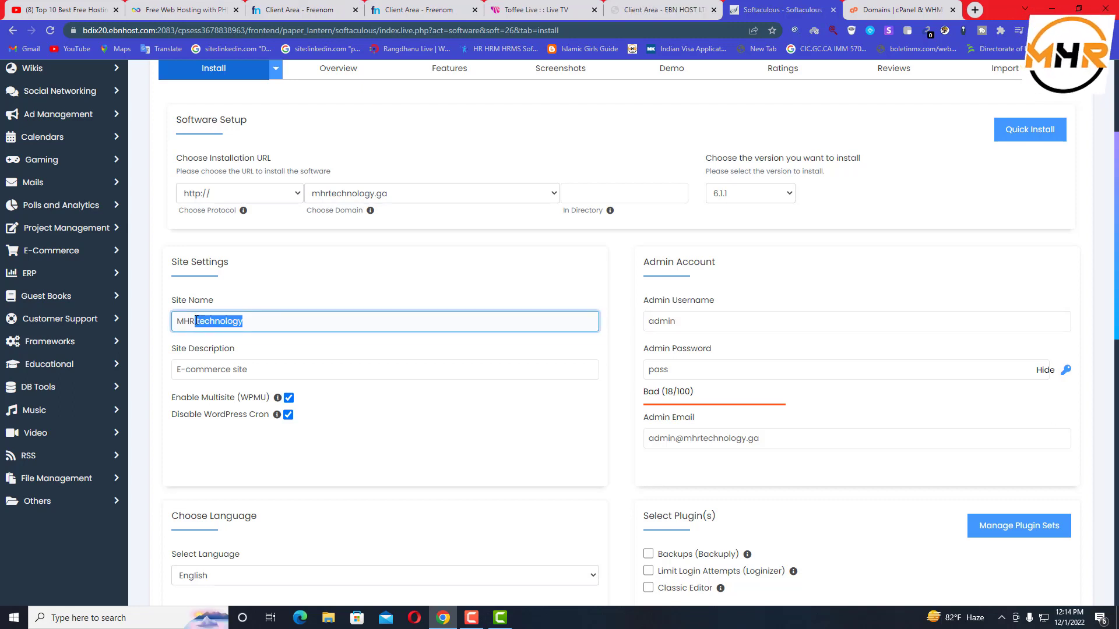
{"action": "right_click", "coordinate": [217, 320]}
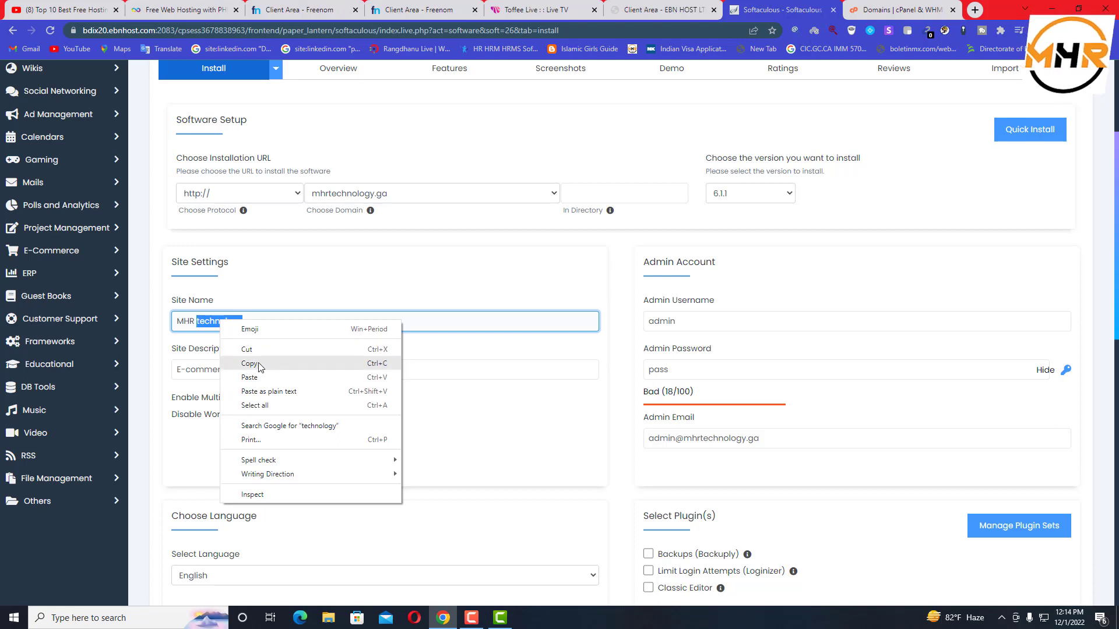
{"action": "left_click", "coordinate": [239, 362]}
{"action": "double_click", "coordinate": [667, 324]}
{"action": "right_click", "coordinate": [667, 323]}
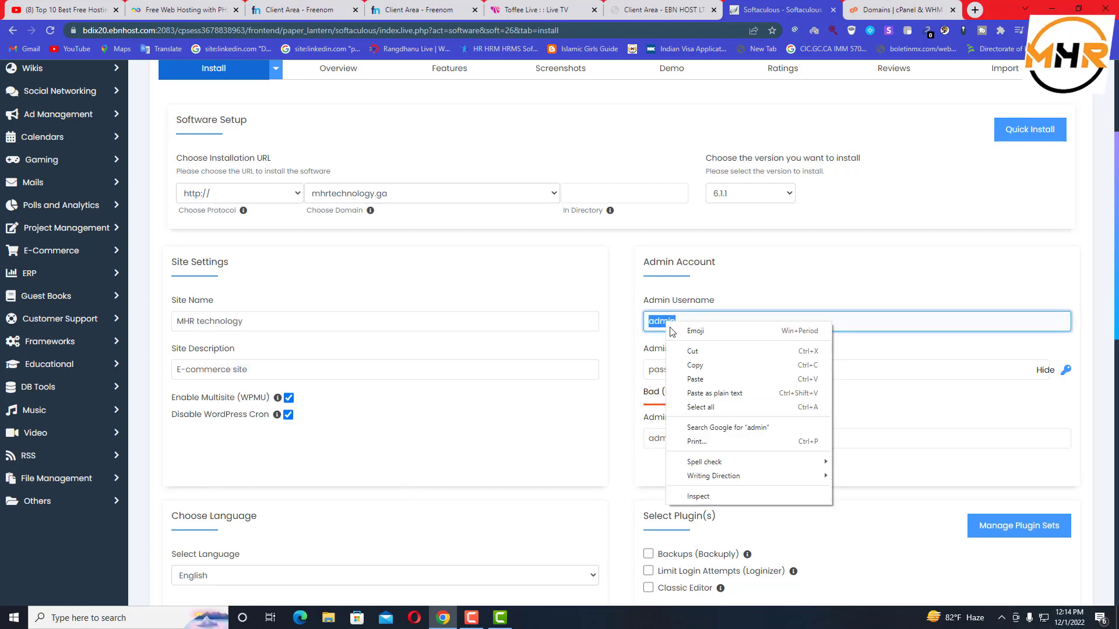
{"action": "left_click", "coordinate": [697, 379]}
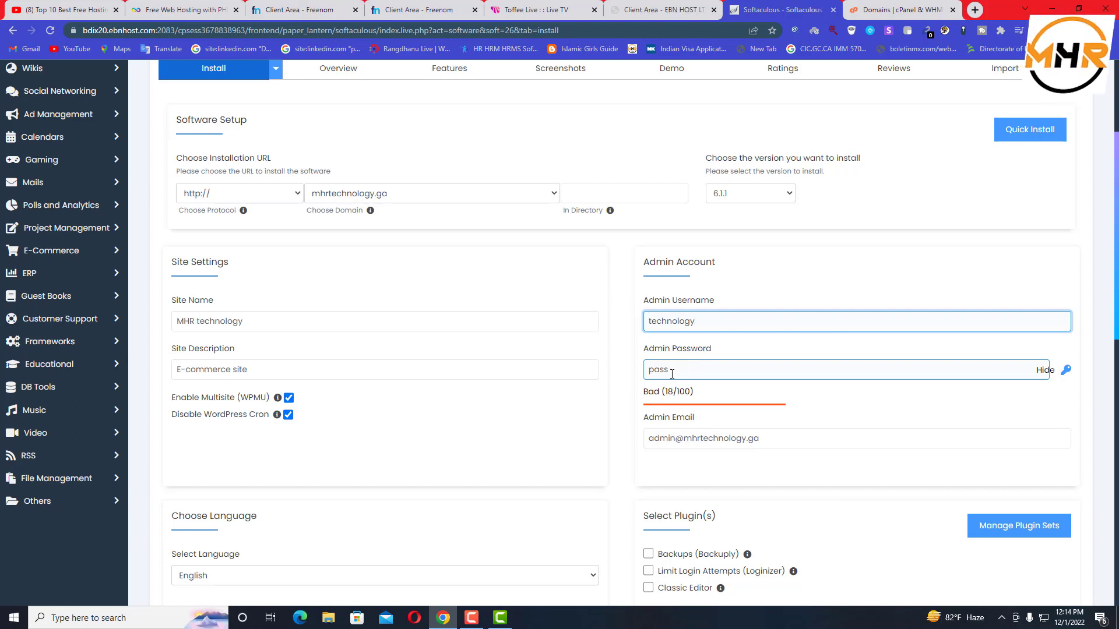
Step: Paste a stronger admin password and update the admin e-mail address
{"action": "left_click_drag", "start_coordinate": [672, 372], "coordinate": [622, 373]}
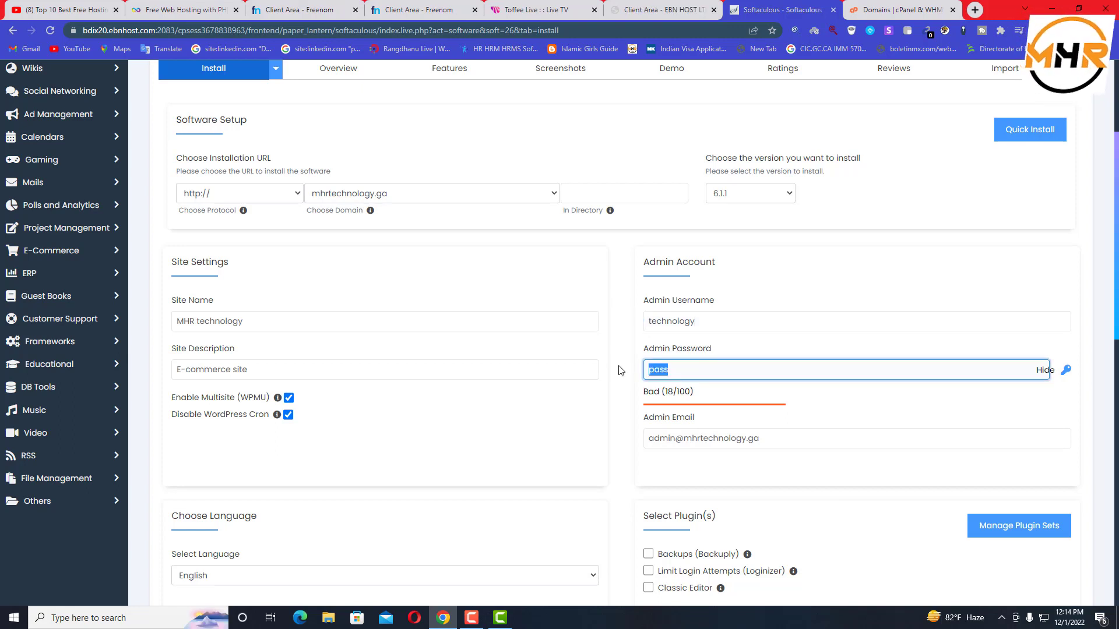
{"action": "key", "text": "ctrl+v"}
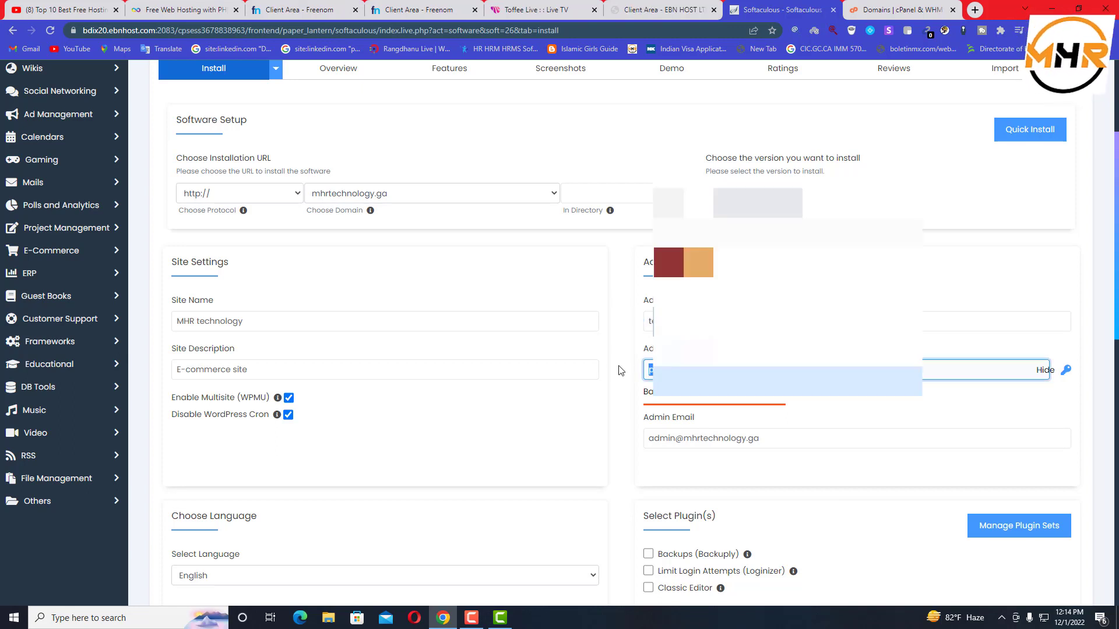
{"action": "left_click", "coordinate": [779, 439]}
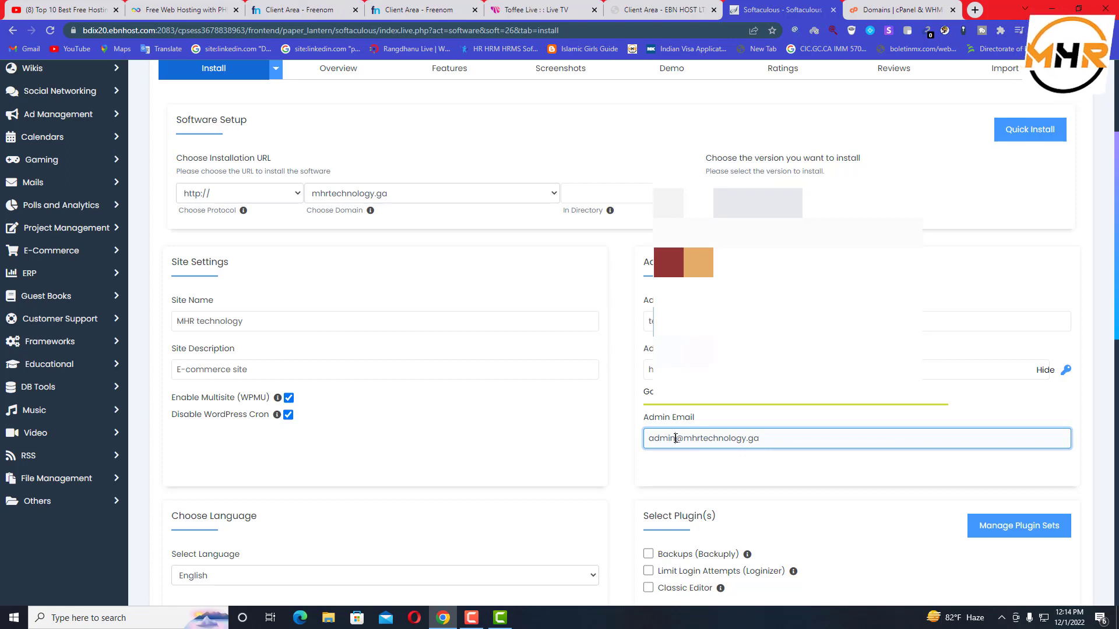
{"action": "left_click_drag", "start_coordinate": [675, 438], "coordinate": [646, 443]}
{"action": "key", "text": "BackSpace"}
{"action": "type", "text": "info"}
Step: Scroll past Select Theme and run the WordPress install on mhrtechnology.ga
{"action": "scroll", "coordinate": [782, 479], "scroll_direction": "down", "scroll_amount": 3}
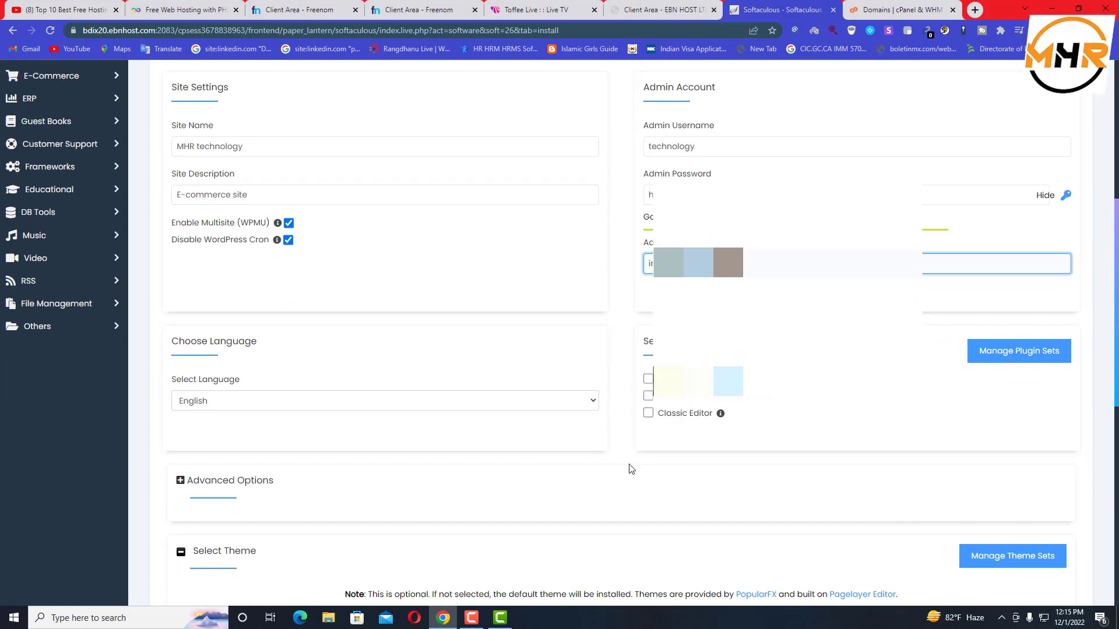
{"action": "scroll", "coordinate": [473, 464], "scroll_direction": "down", "scroll_amount": 8}
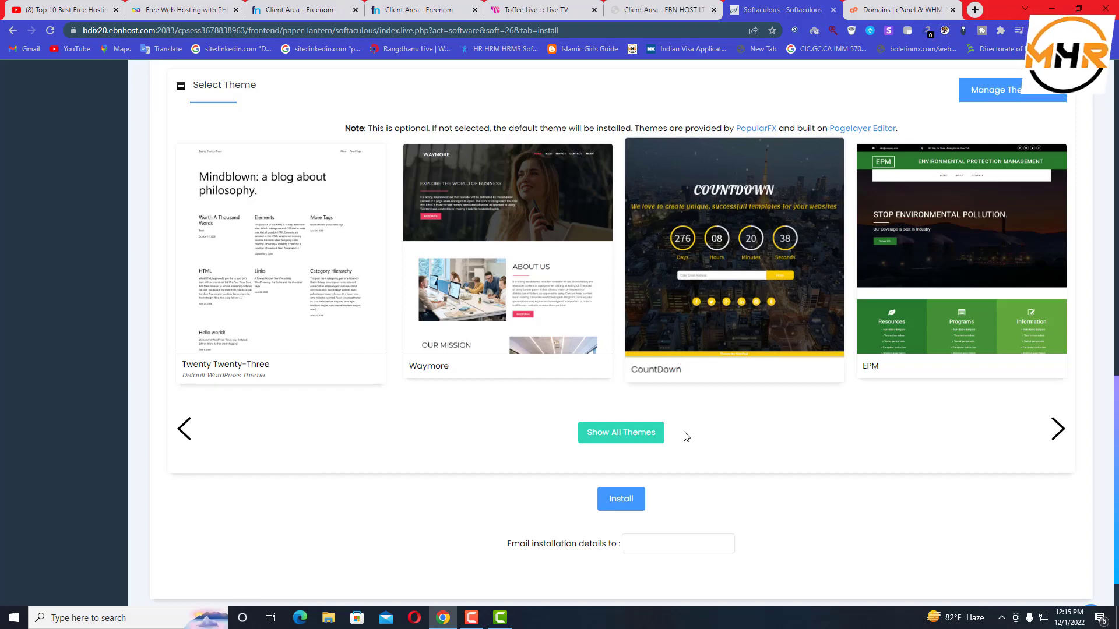
{"action": "left_click", "coordinate": [621, 500]}
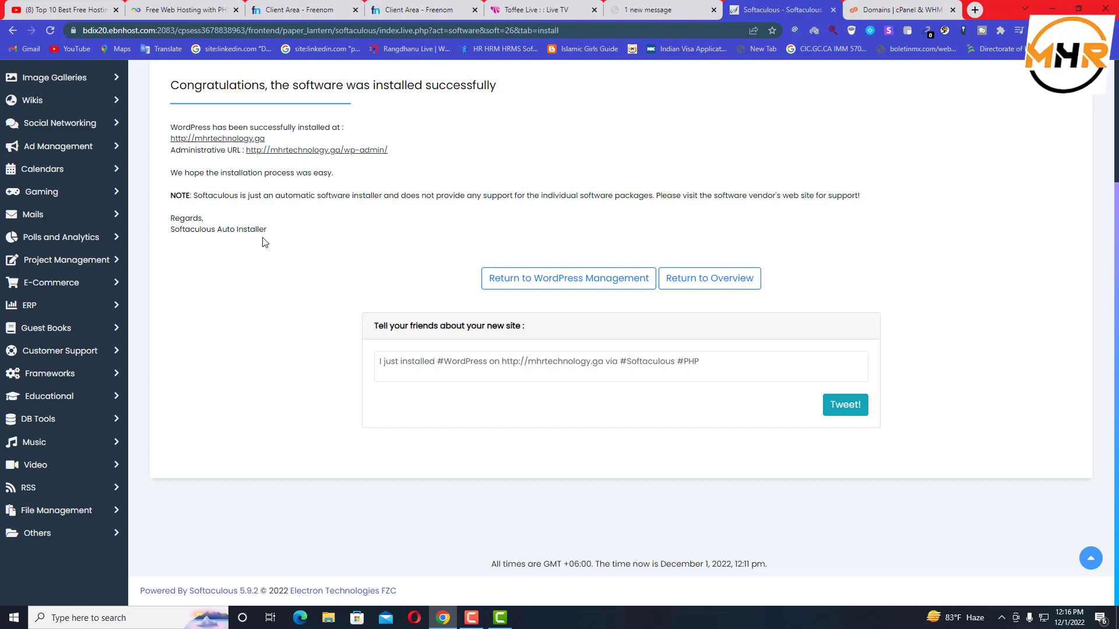
{"action": "left_click", "coordinate": [253, 141]}
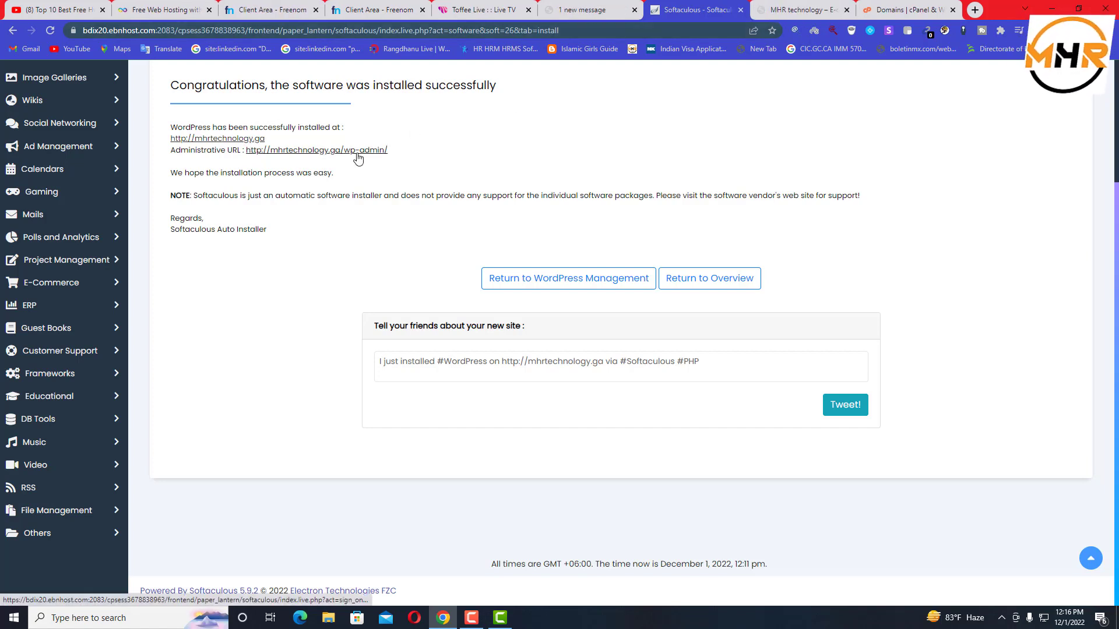
{"action": "left_click", "coordinate": [770, 9]}
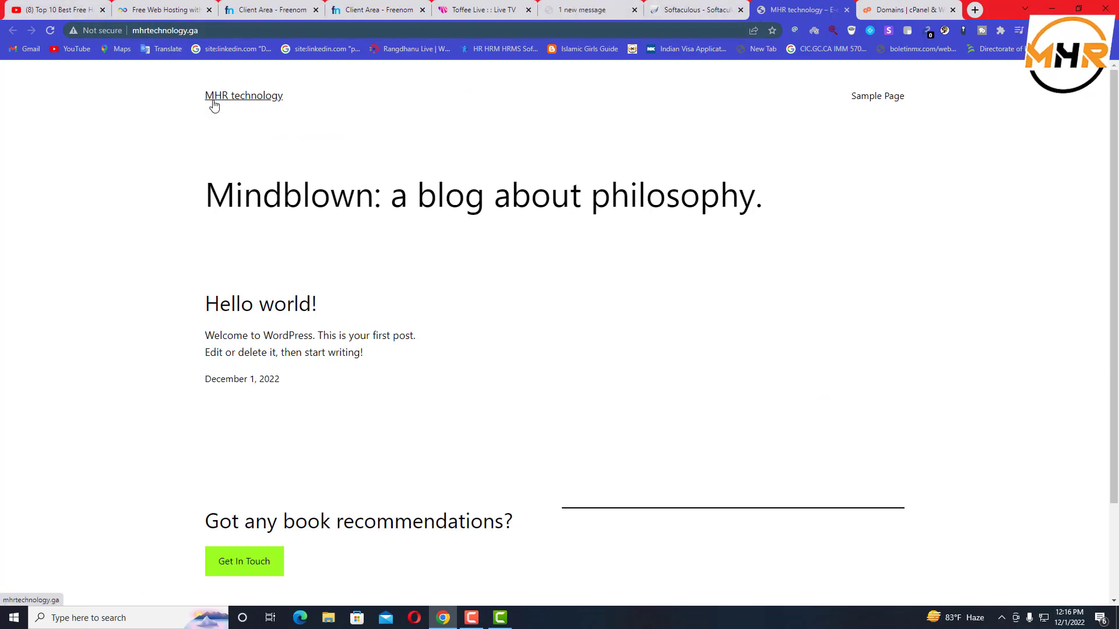
{"action": "scroll", "coordinate": [262, 245], "scroll_direction": "down", "scroll_amount": 2}
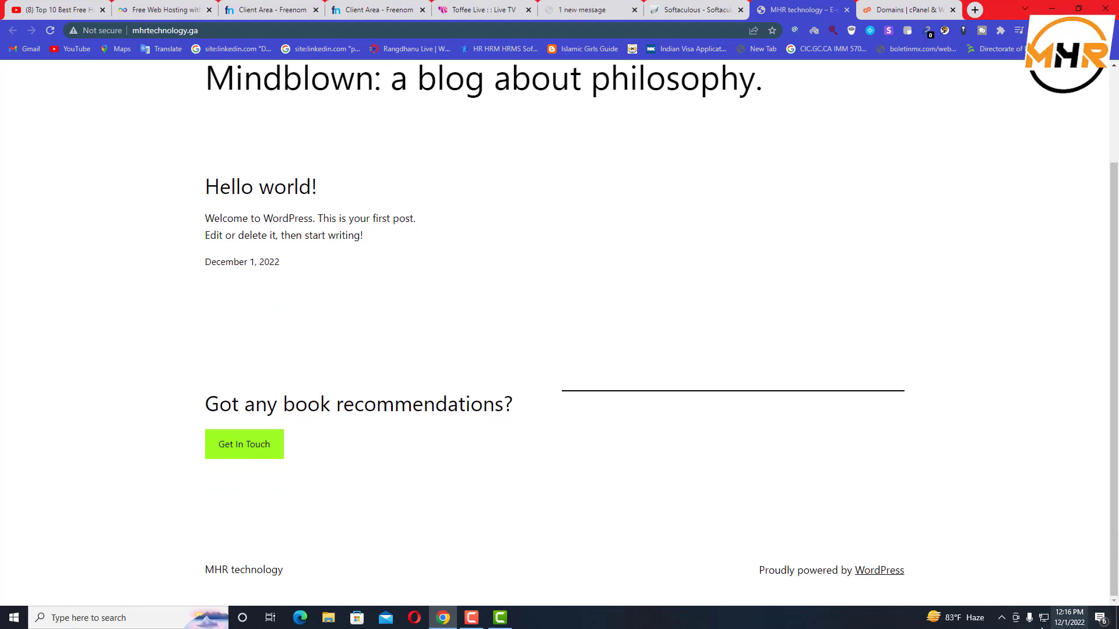
{"action": "scroll", "coordinate": [941, 550], "scroll_direction": "up", "scroll_amount": 2}
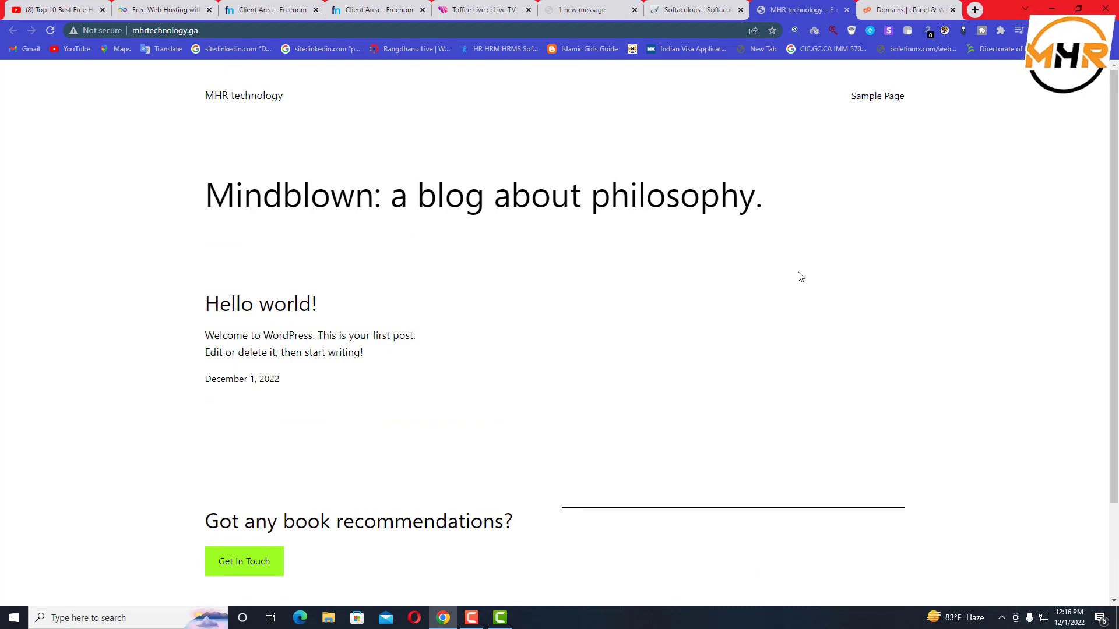
{"action": "scroll", "coordinate": [753, 349], "scroll_direction": "down", "scroll_amount": 2}
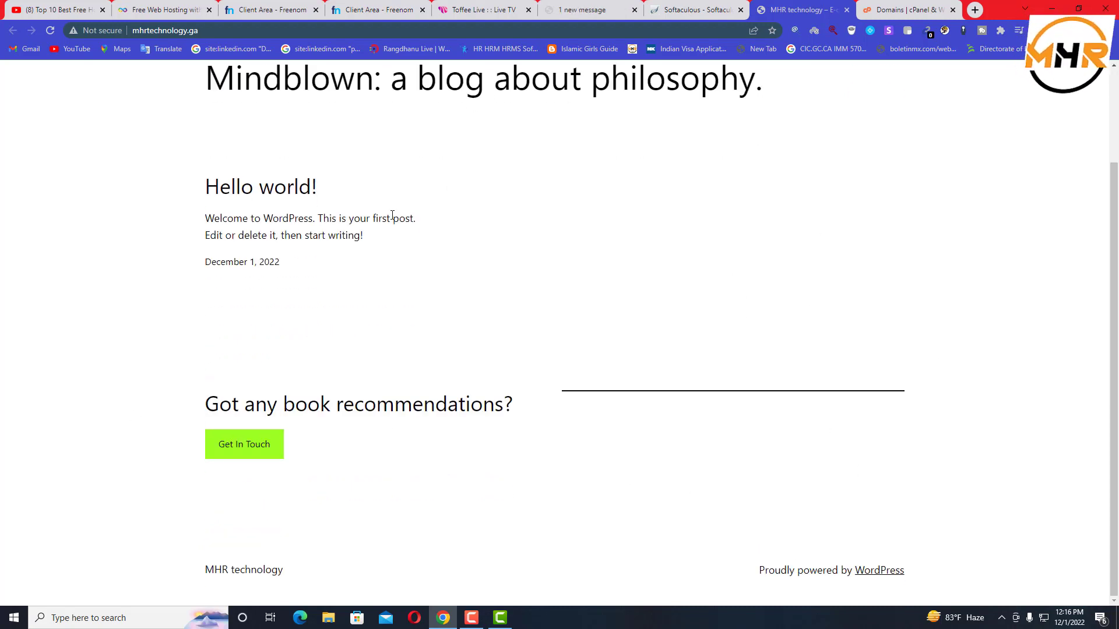
{"action": "scroll", "coordinate": [379, 224], "scroll_direction": "up", "scroll_amount": 2}
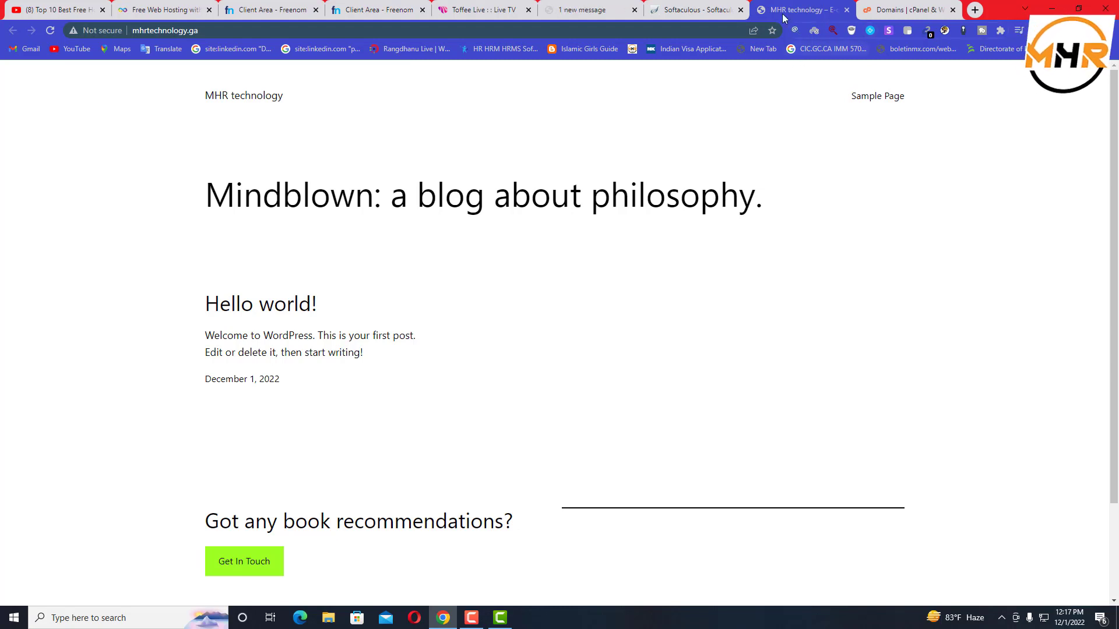
{"action": "left_click", "coordinate": [698, 10]}
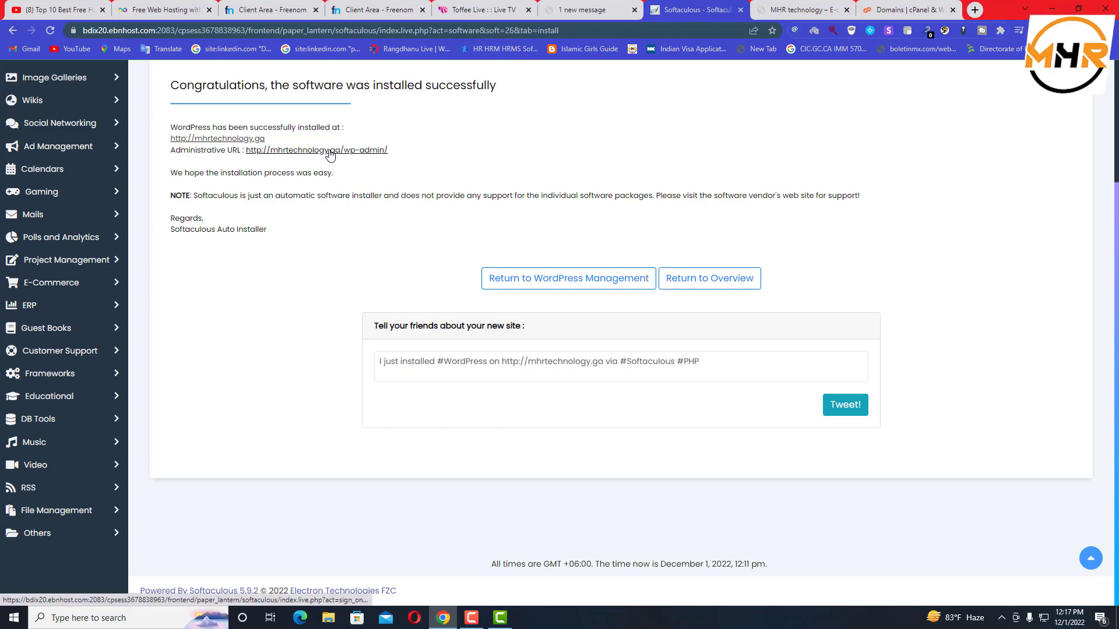
{"action": "middle_click", "coordinate": [330, 150]}
Step: Go to the MHR technology admin Dashboard and choose My Sites > Network Admin
{"action": "left_click", "coordinate": [805, 11]}
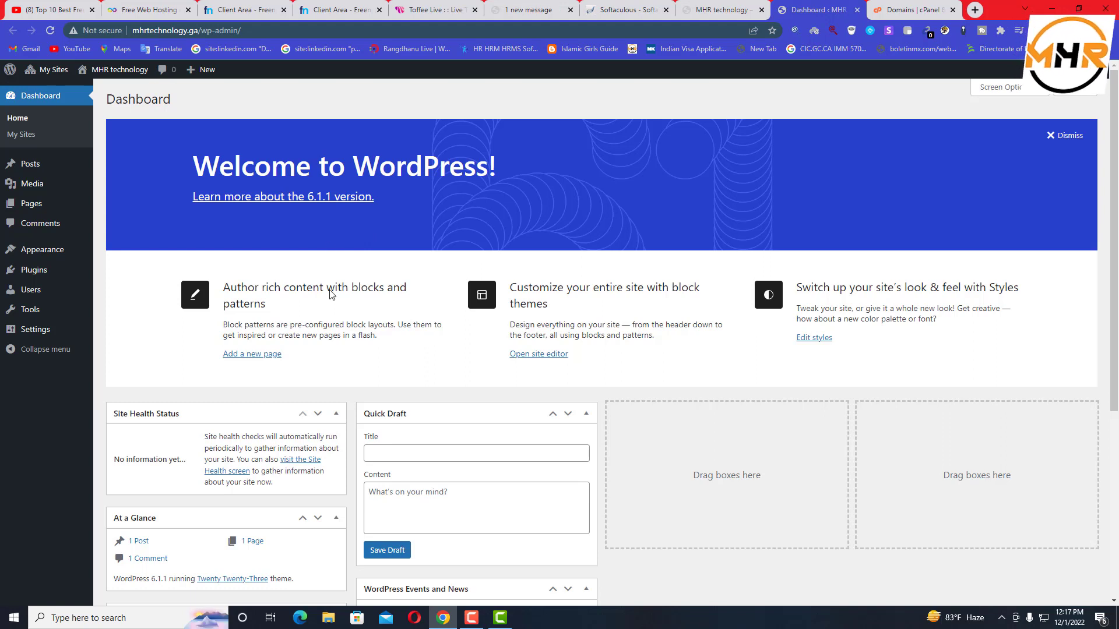
{"action": "mouse_move", "coordinate": [16, 165]}
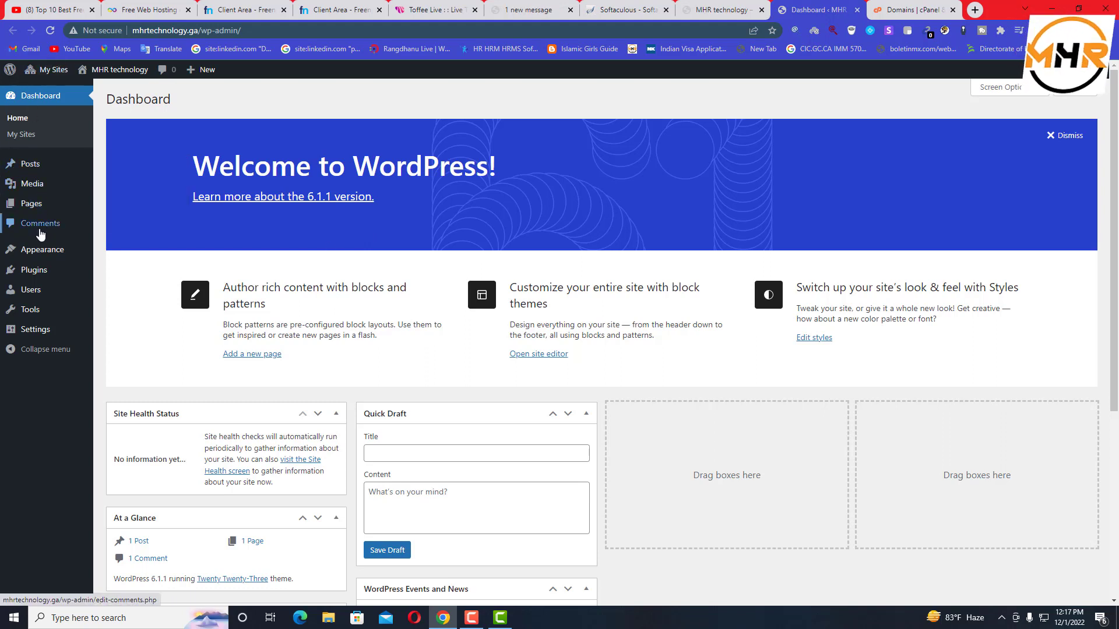
{"action": "mouse_move", "coordinate": [32, 254]}
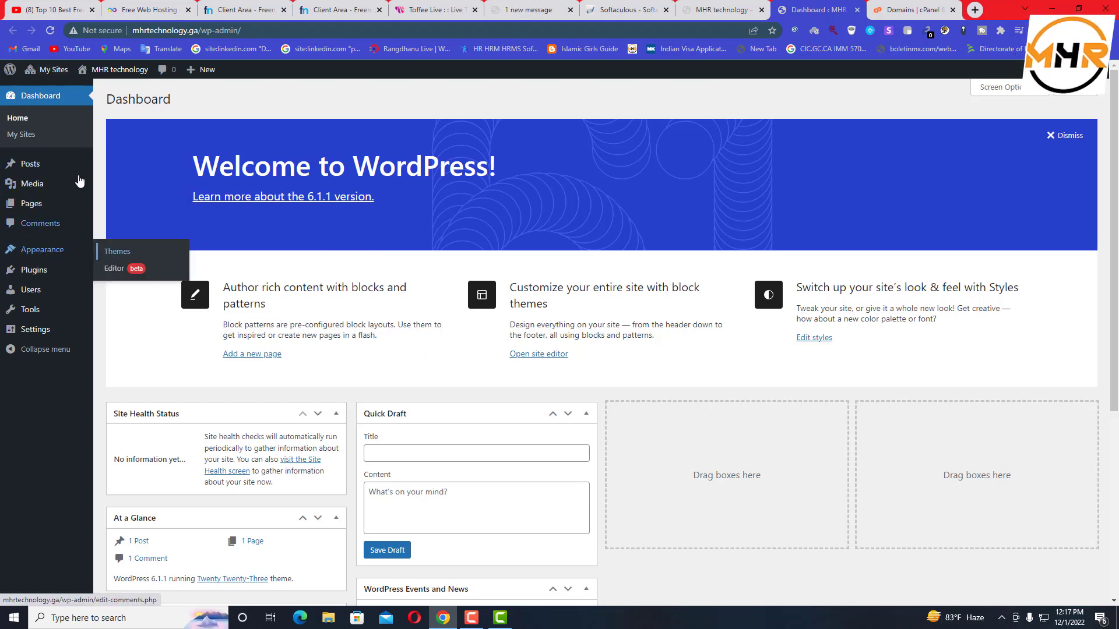
{"action": "mouse_move", "coordinate": [52, 75]}
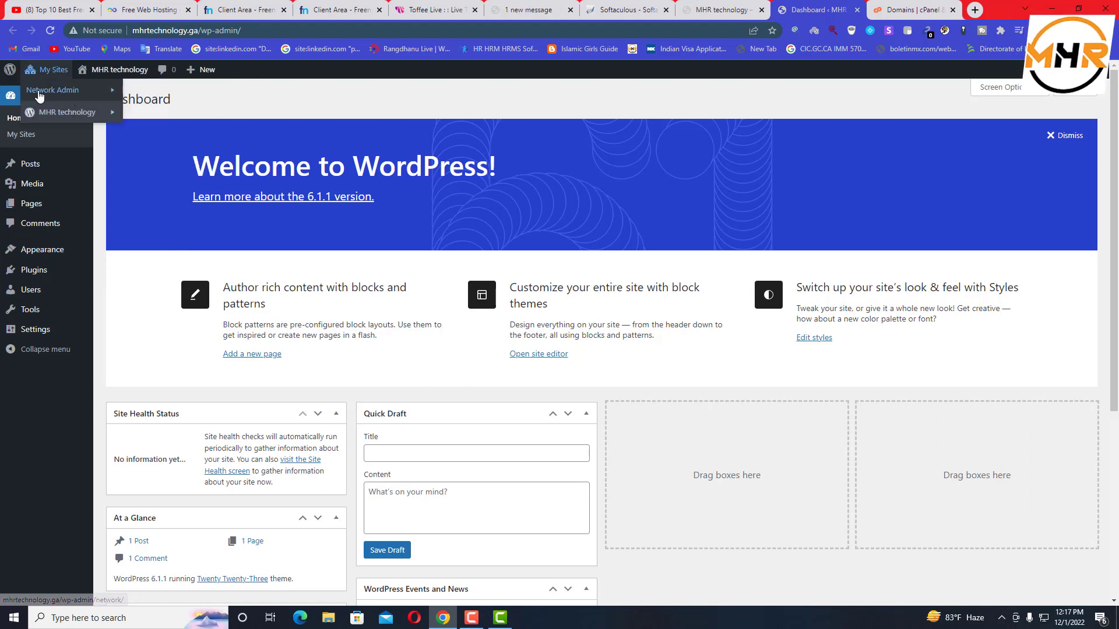
{"action": "mouse_move", "coordinate": [83, 115]}
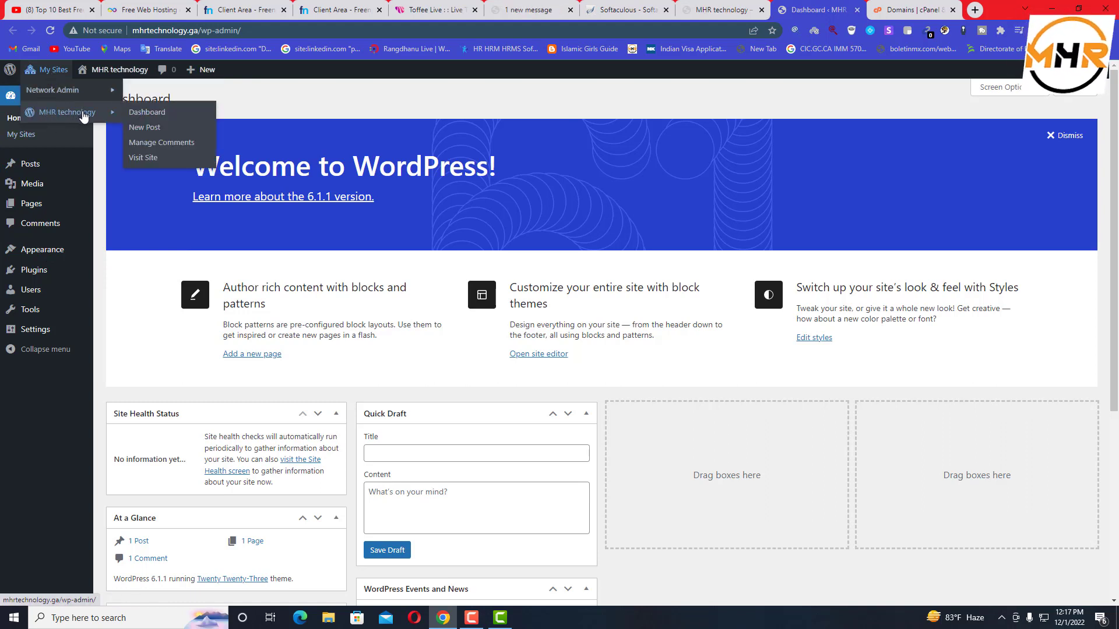
{"action": "mouse_move", "coordinate": [68, 95]}
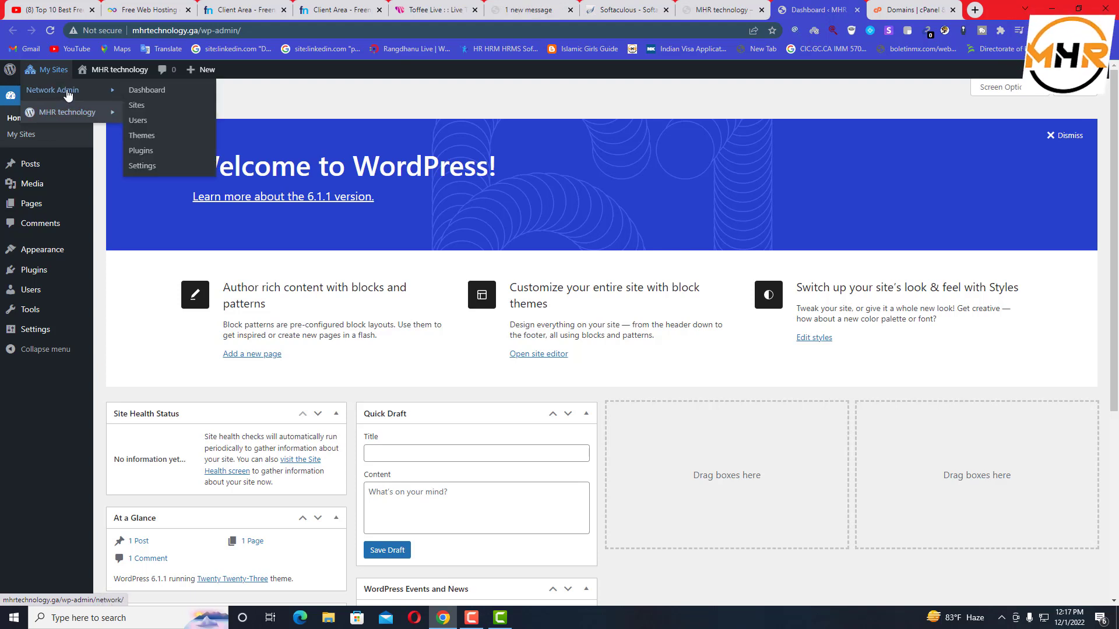
{"action": "left_click", "coordinate": [69, 94]}
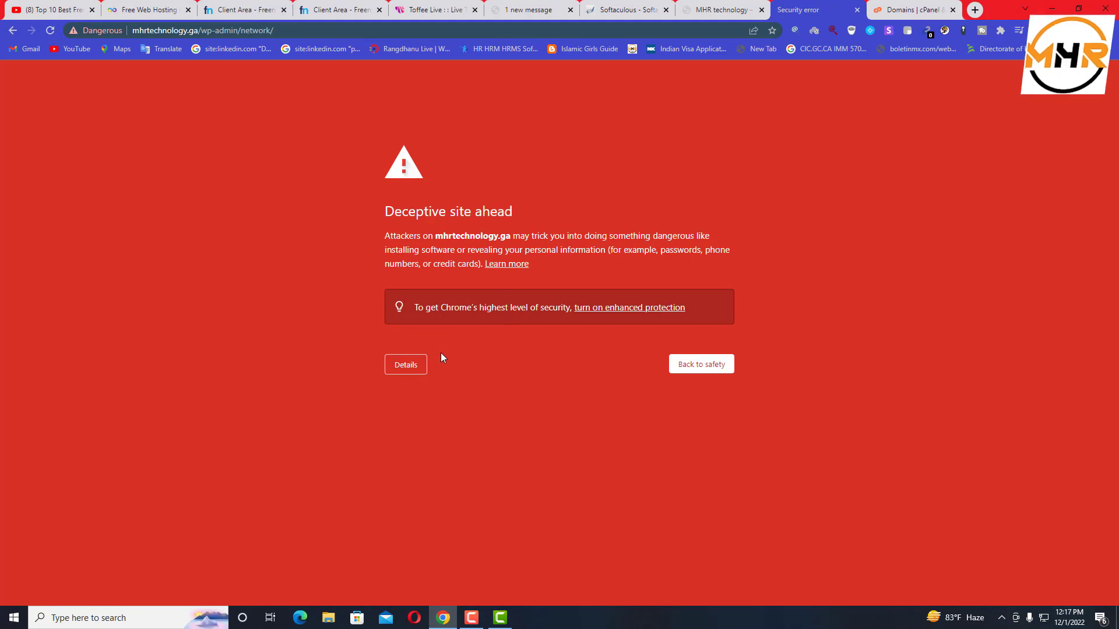
Step: Bypass Chrome's deceptive-site warning via Details and 'visit this unsafe site'
{"action": "left_click", "coordinate": [402, 371]}
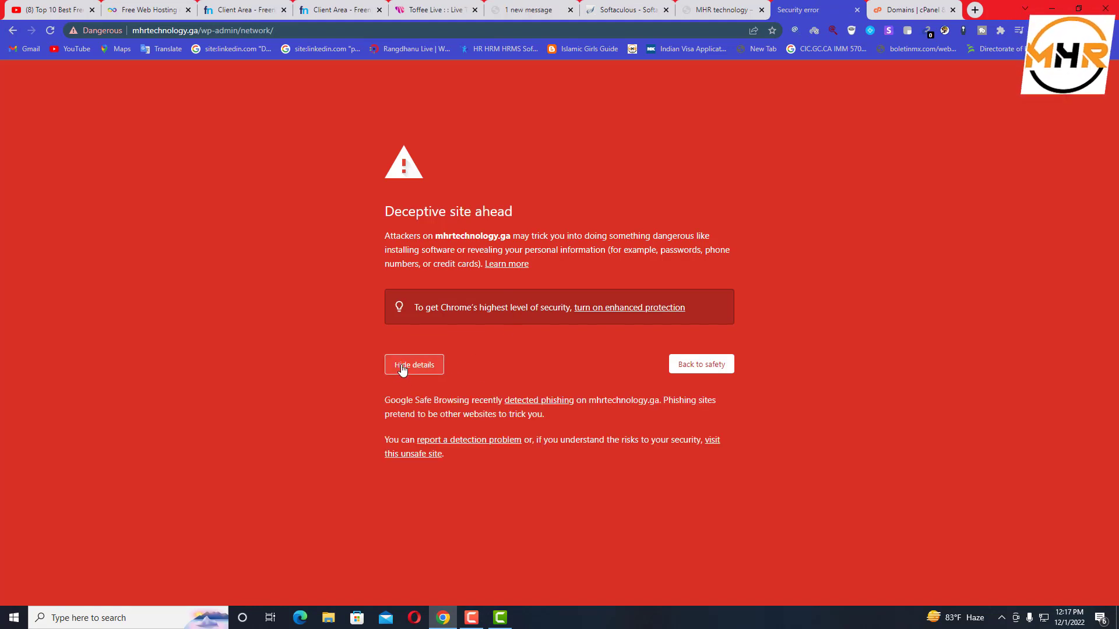
{"action": "left_click", "coordinate": [417, 458]}
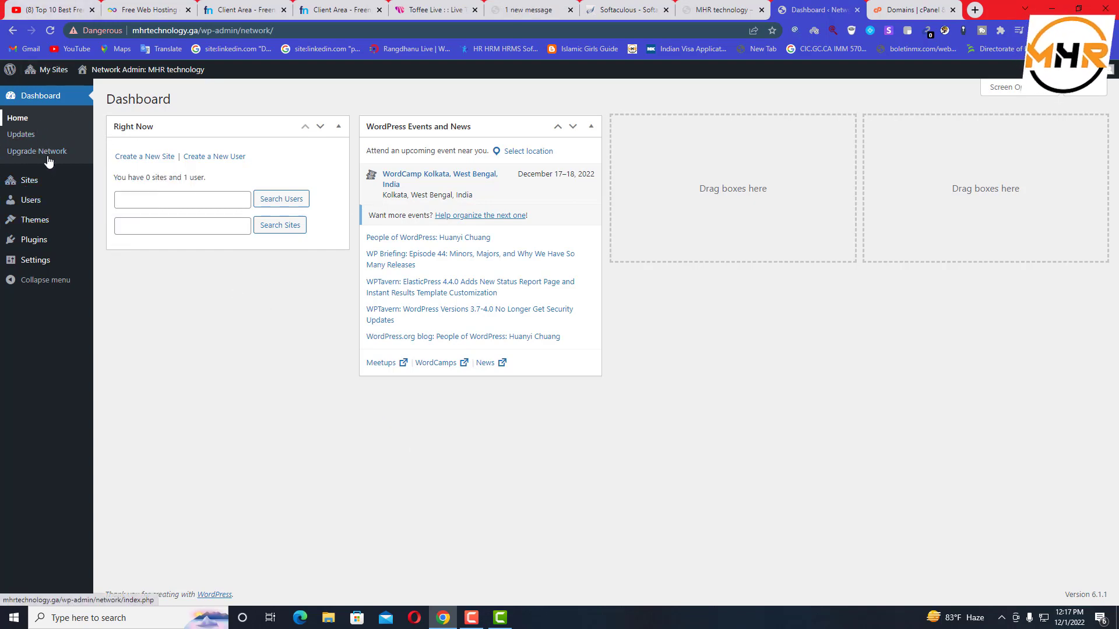
{"action": "mouse_move", "coordinate": [35, 220]}
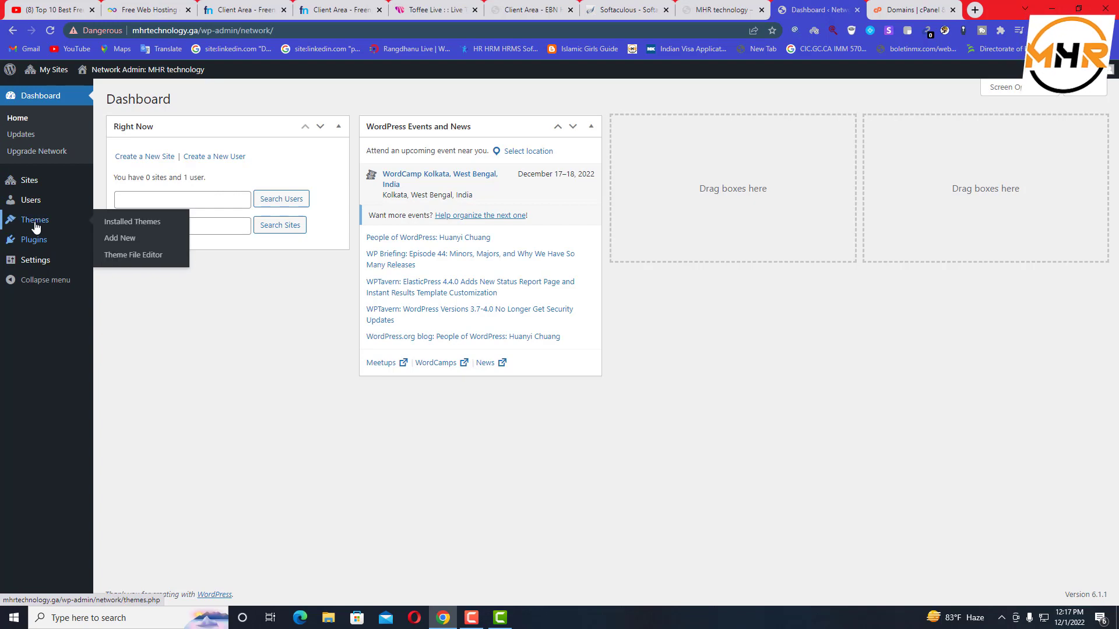
Step: Open the network Themes > Add New page and focus the theme search box
{"action": "left_click", "coordinate": [132, 238]}
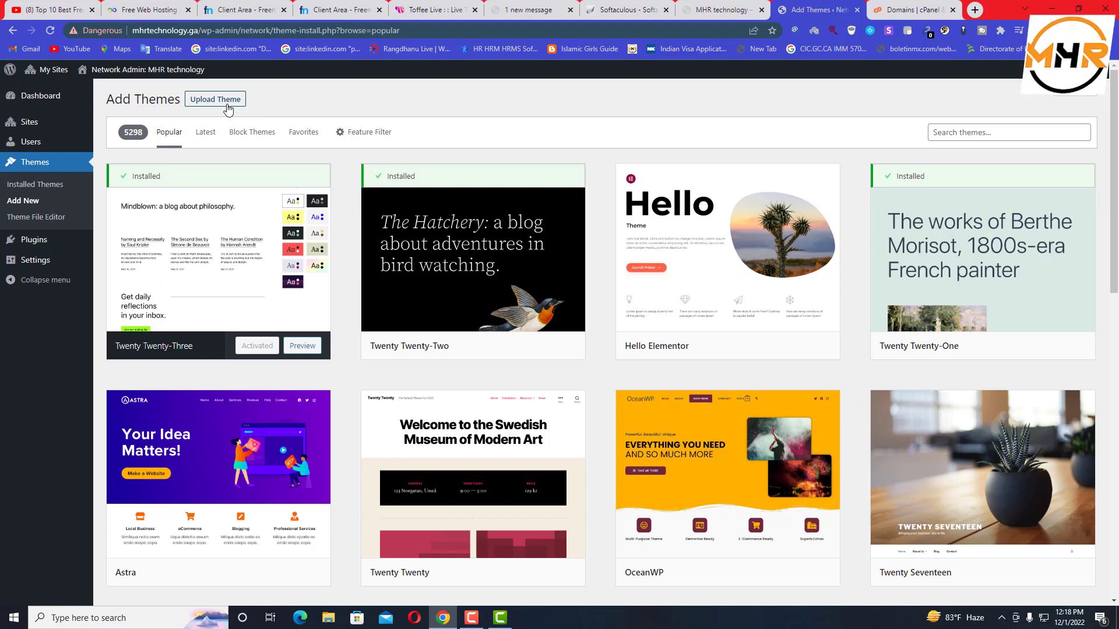
{"action": "left_click", "coordinate": [955, 133]}
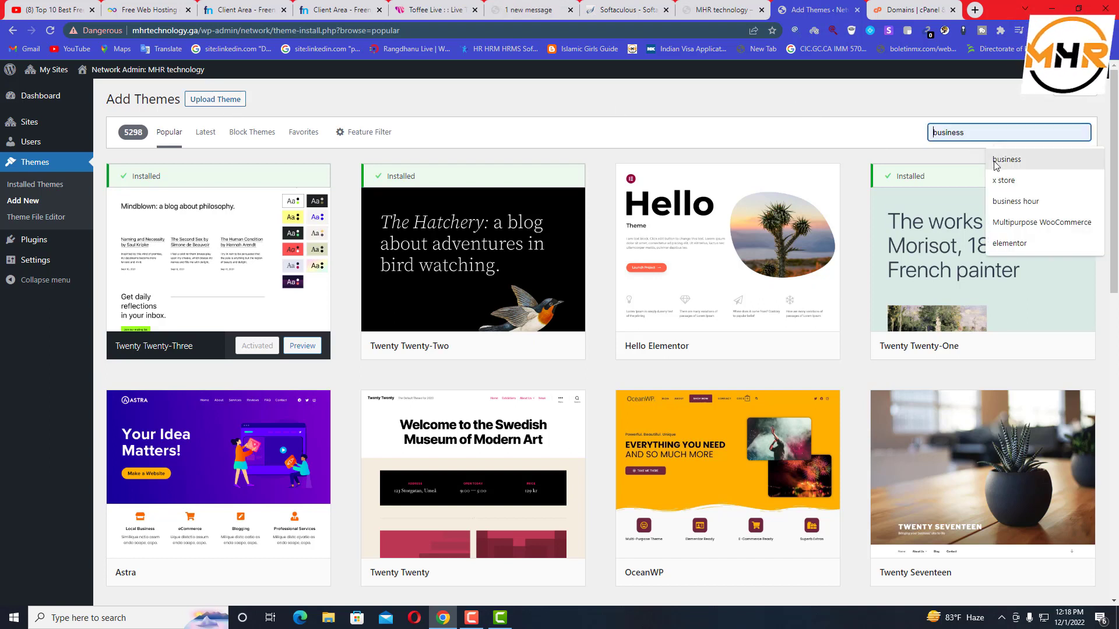
Step: Search the theme directory for 'elementor' and preview the Blogger Stories theme
{"action": "left_click", "coordinate": [1025, 245]}
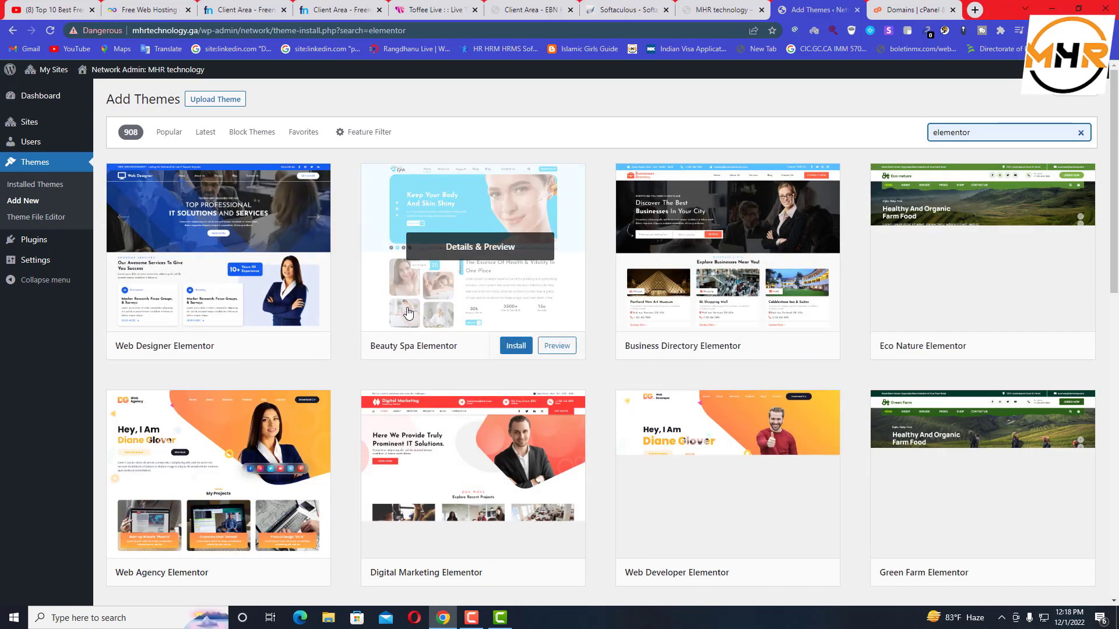
{"action": "scroll", "coordinate": [598, 417], "scroll_direction": "down", "scroll_amount": 3}
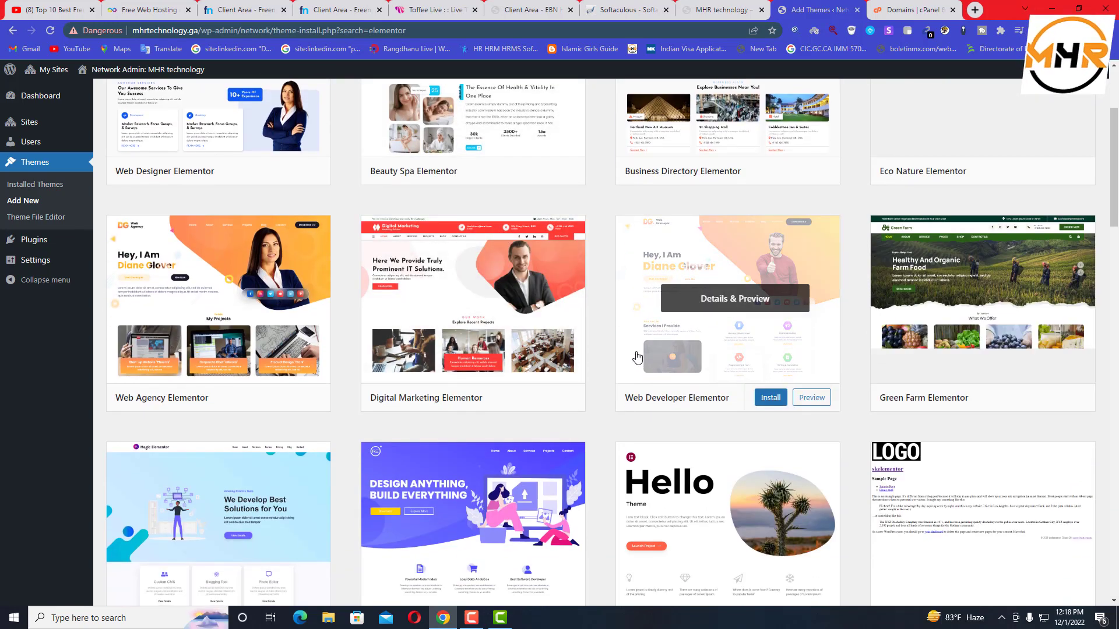
{"action": "scroll", "coordinate": [728, 326], "scroll_direction": "down", "scroll_amount": 8}
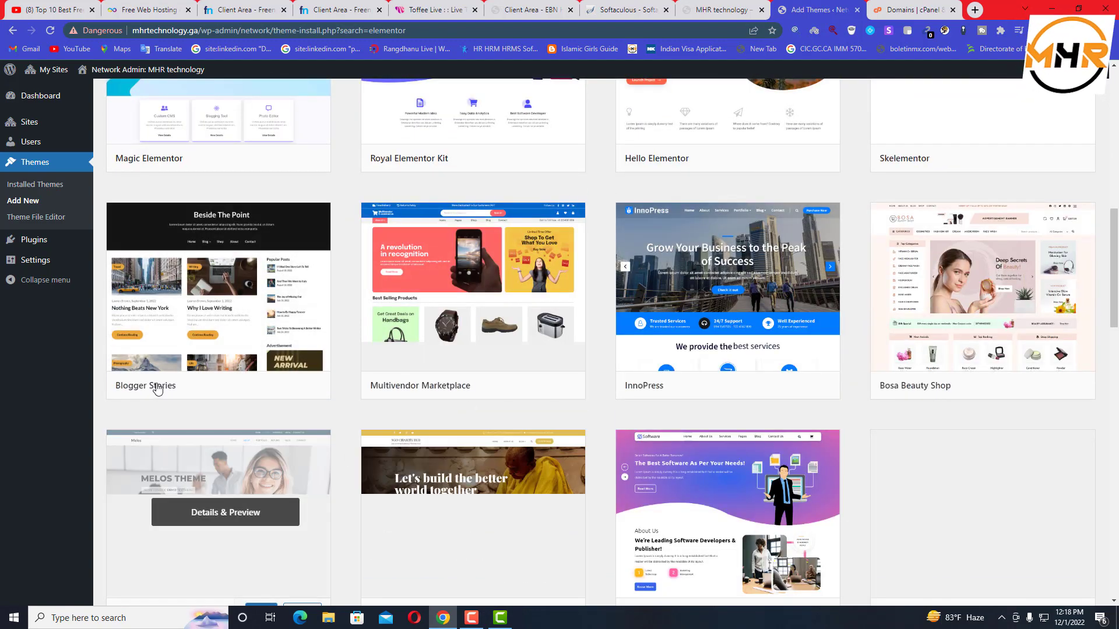
{"action": "left_click", "coordinate": [228, 333]}
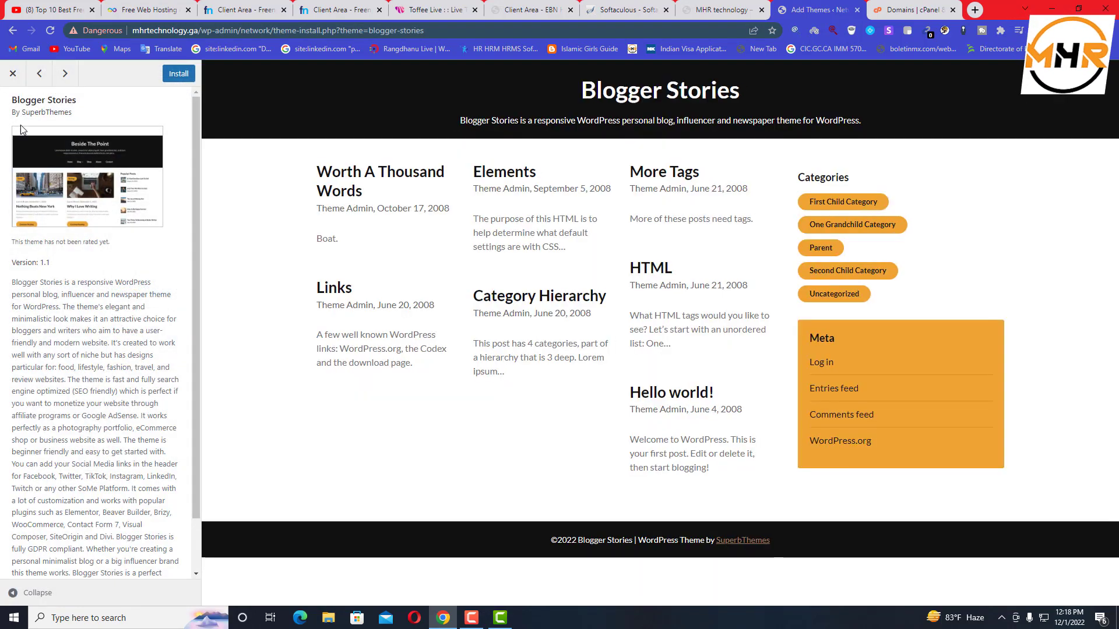
{"action": "left_click", "coordinate": [13, 74]}
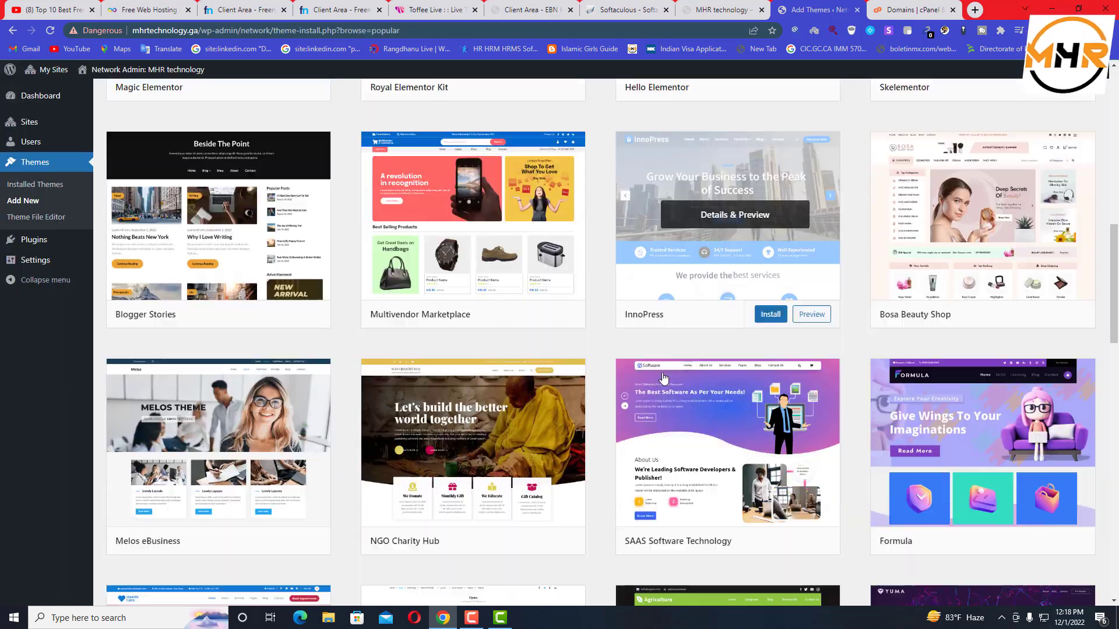
Step: Scroll the Popular themes list until Bosa Travel Shop is in view
{"action": "scroll", "coordinate": [663, 378], "scroll_direction": "down", "scroll_amount": 2}
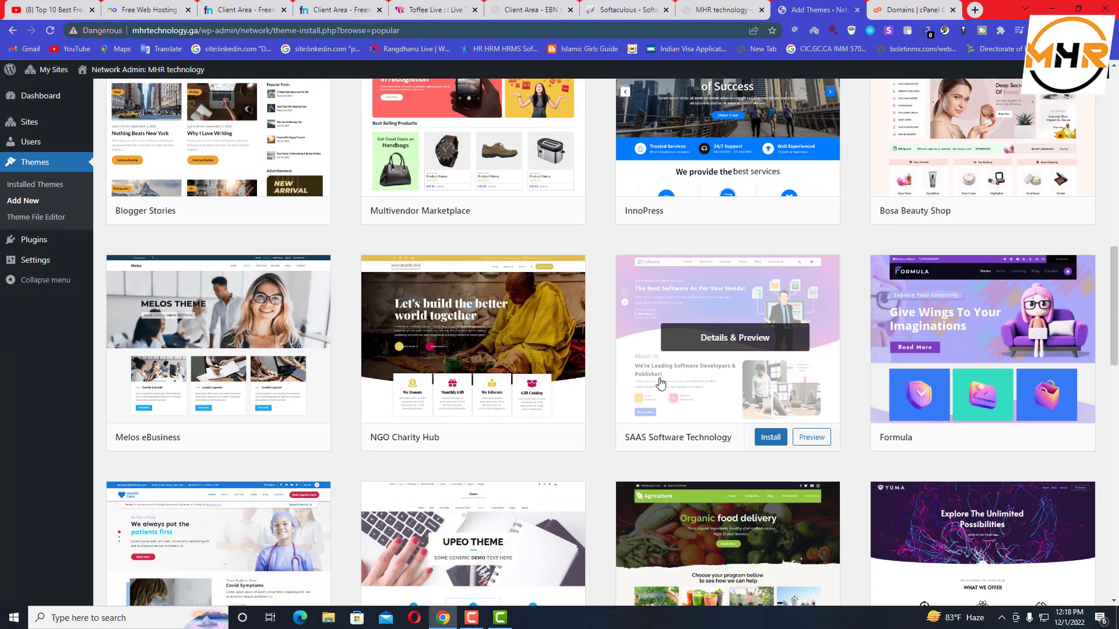
{"action": "scroll", "coordinate": [660, 383], "scroll_direction": "down", "scroll_amount": 3}
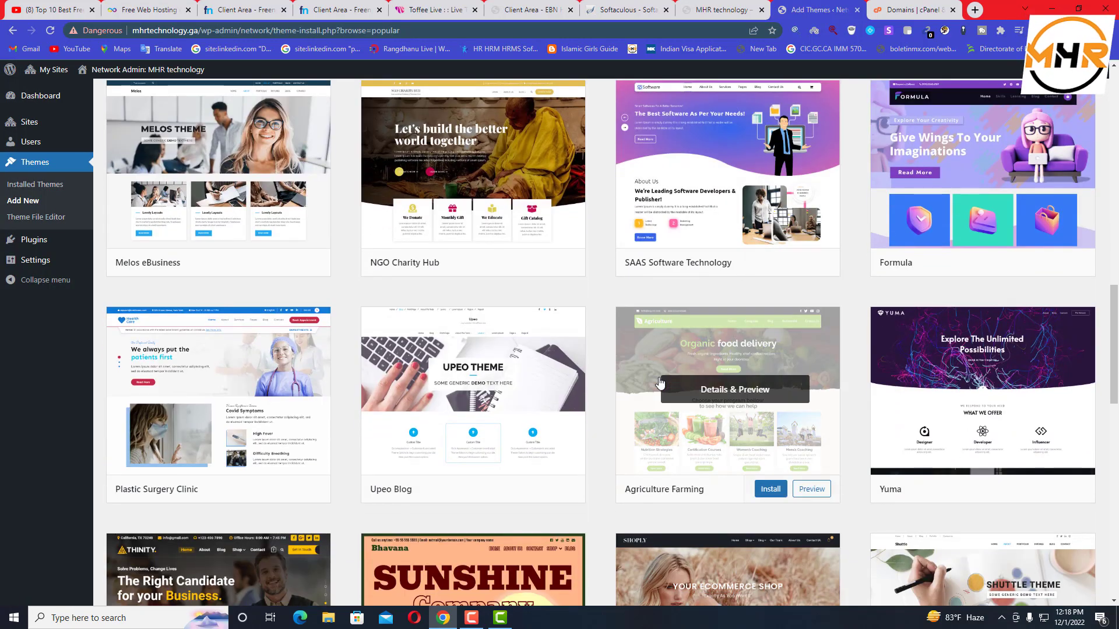
{"action": "scroll", "coordinate": [660, 383], "scroll_direction": "down", "scroll_amount": 9}
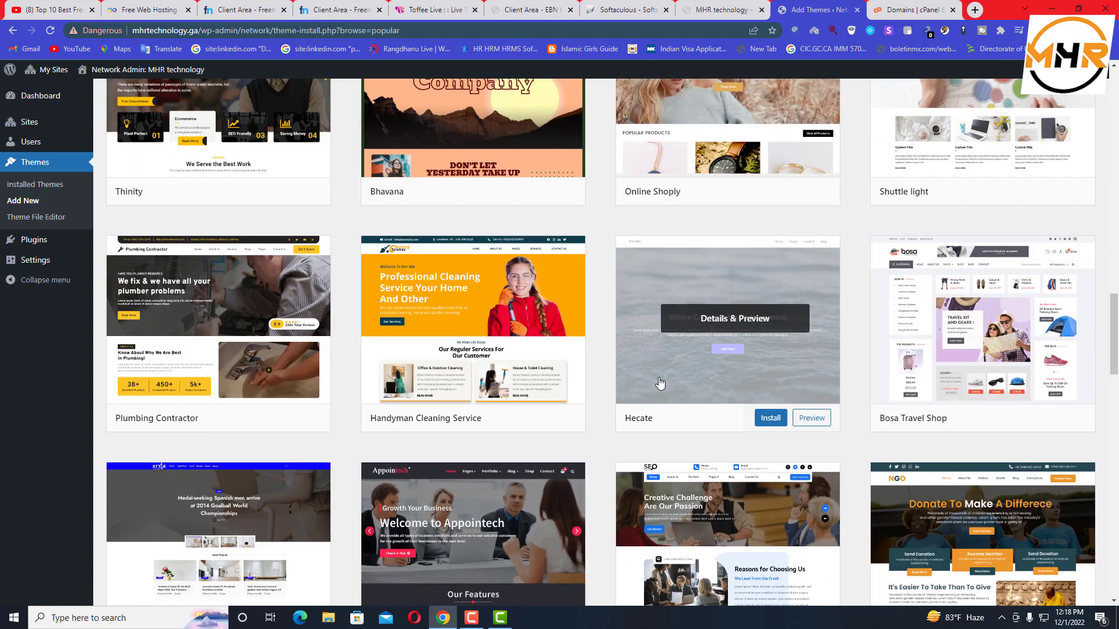
{"action": "scroll", "coordinate": [660, 383], "scroll_direction": "down", "scroll_amount": 2}
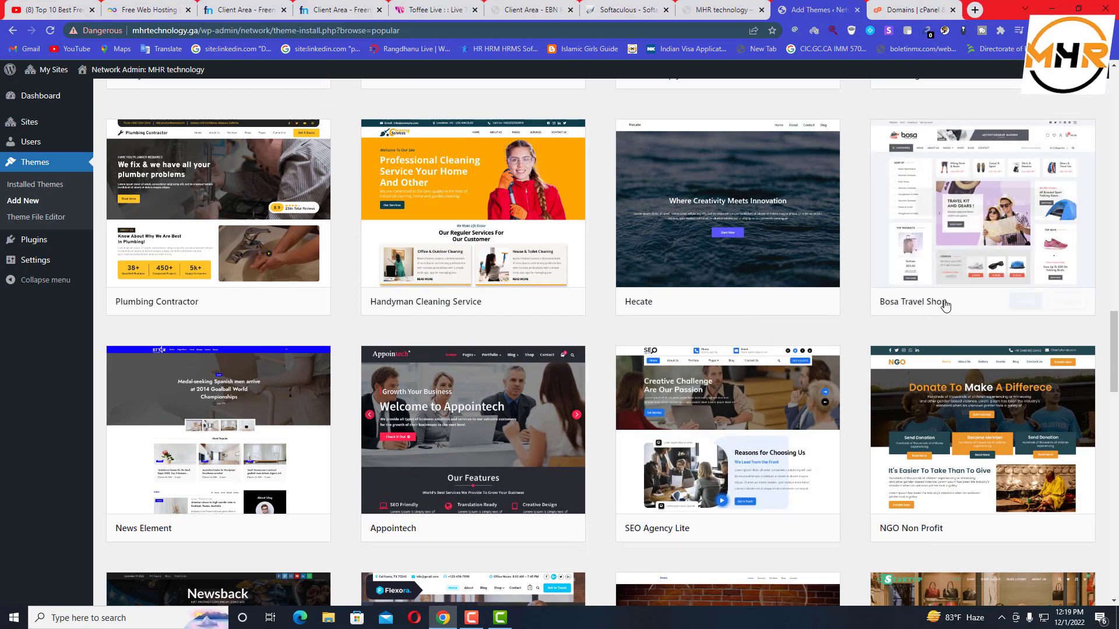
{"action": "scroll", "coordinate": [935, 318], "scroll_direction": "up", "scroll_amount": 1}
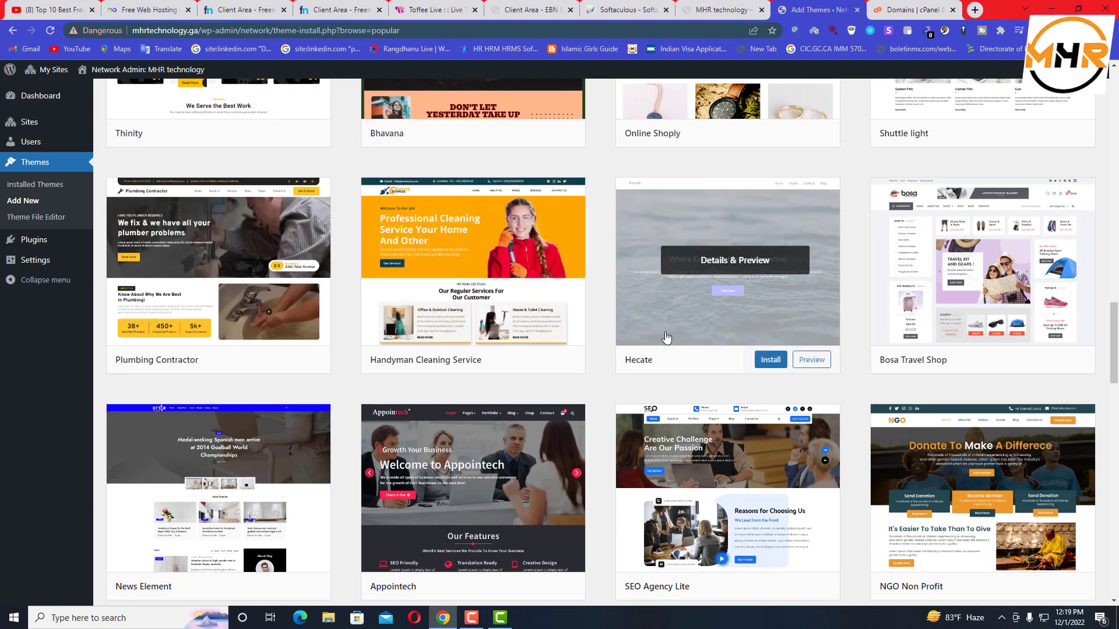
Step: Review the Bosa Travel Shop details and preview, then install the theme
{"action": "left_click", "coordinate": [949, 304]}
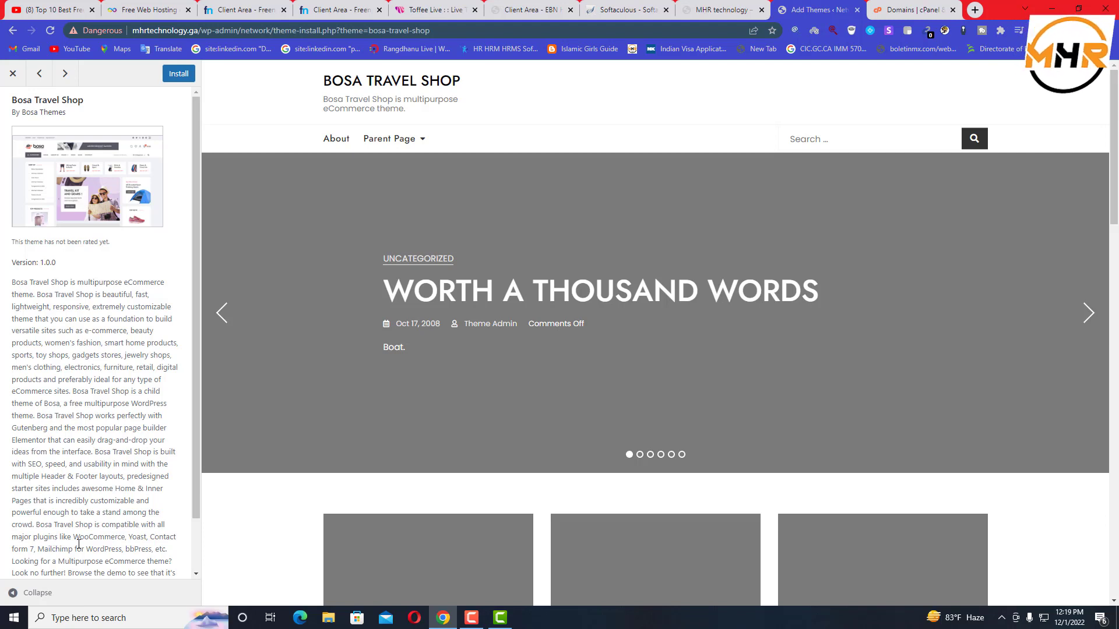
{"action": "scroll", "coordinate": [60, 546], "scroll_direction": "down", "scroll_amount": 1}
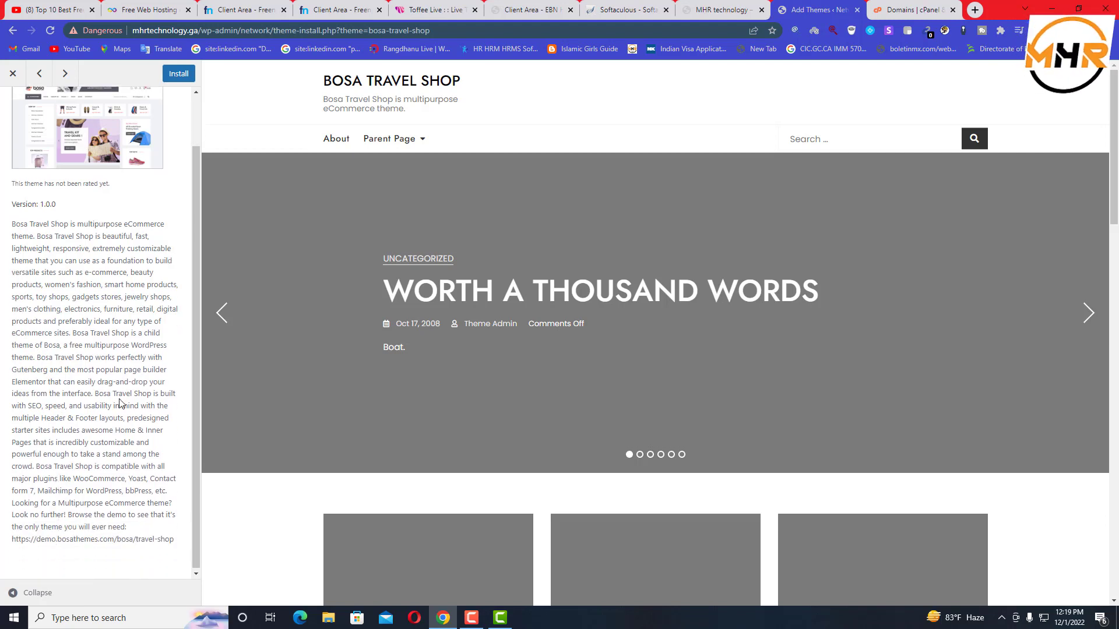
{"action": "scroll", "coordinate": [76, 291], "scroll_direction": "up", "scroll_amount": 1}
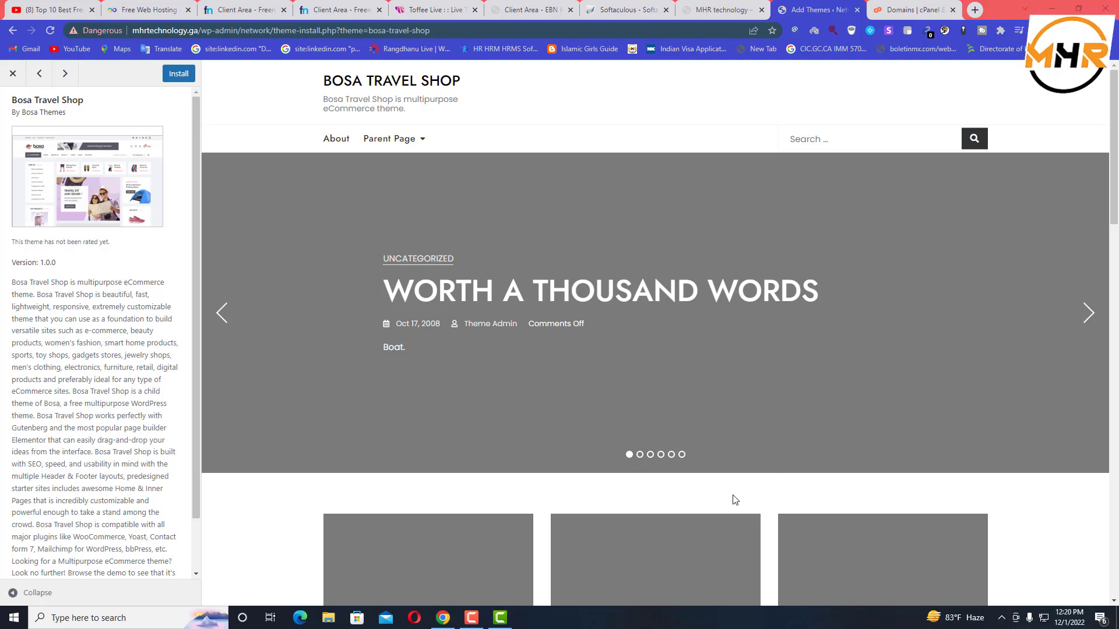
{"action": "scroll", "coordinate": [34, 507], "scroll_direction": "down", "scroll_amount": 1}
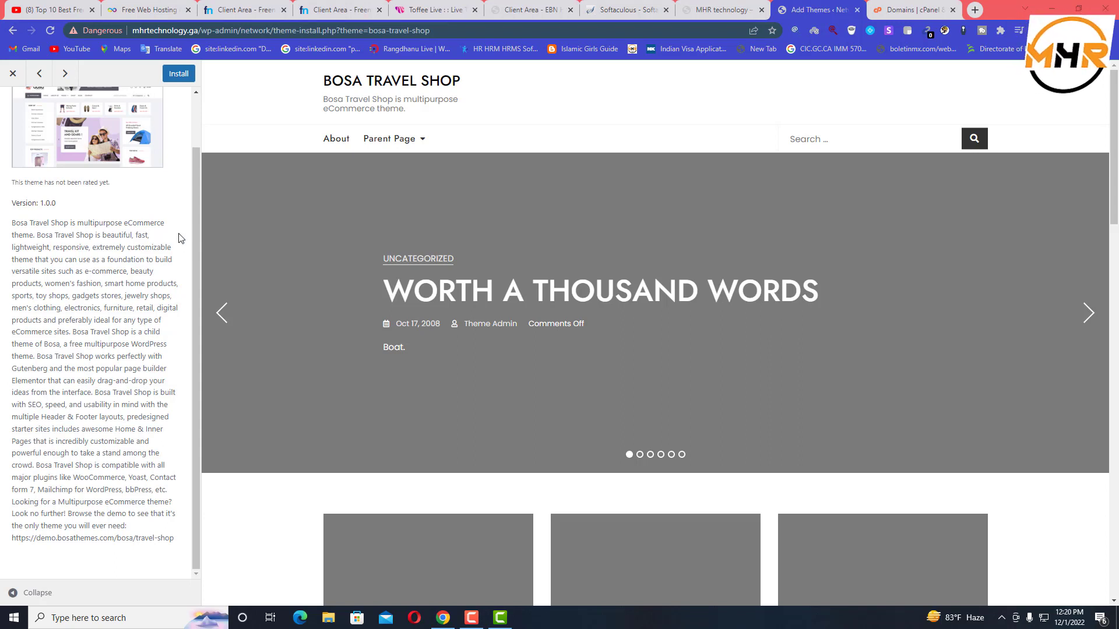
{"action": "left_click", "coordinate": [173, 76]}
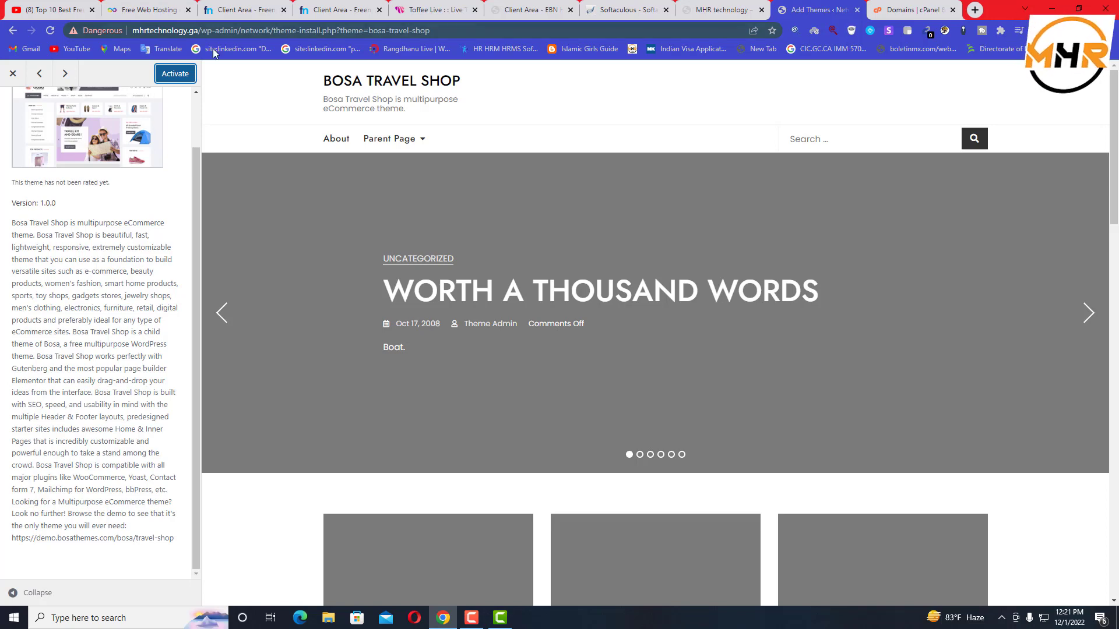
Step: Network Activate Bosa Travel Shop so the installed themes list shows 5 themes, 2 enabled
{"action": "left_click", "coordinate": [165, 79]}
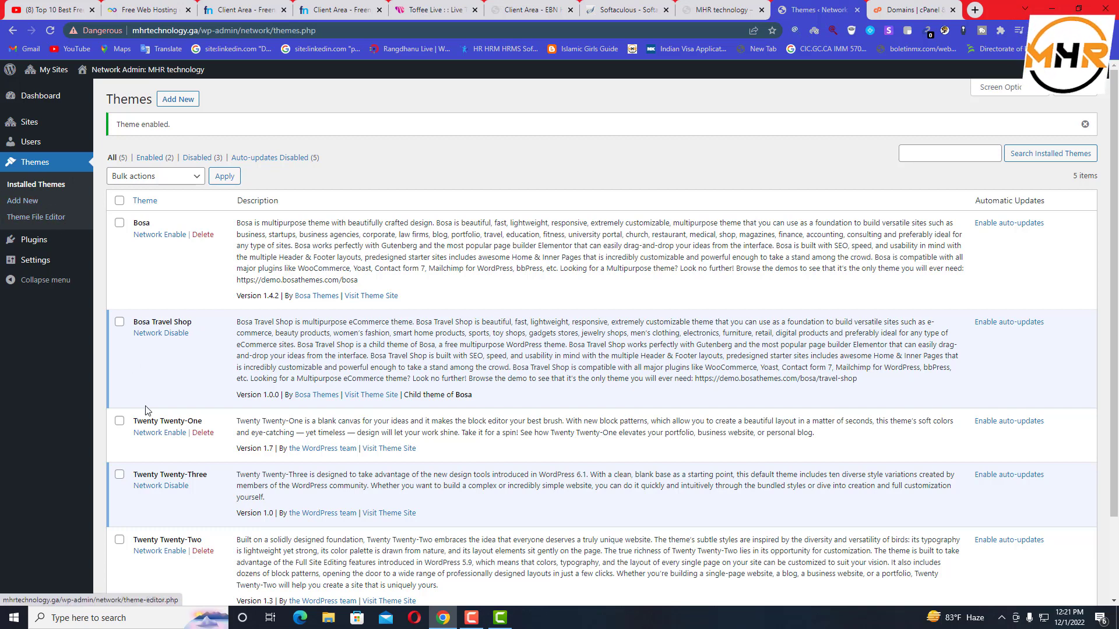
{"action": "scroll", "coordinate": [165, 380], "scroll_direction": "down", "scroll_amount": 3}
{"action": "scroll", "coordinate": [168, 374], "scroll_direction": "up", "scroll_amount": 2}
{"action": "scroll", "coordinate": [169, 375], "scroll_direction": "up", "scroll_amount": 1}
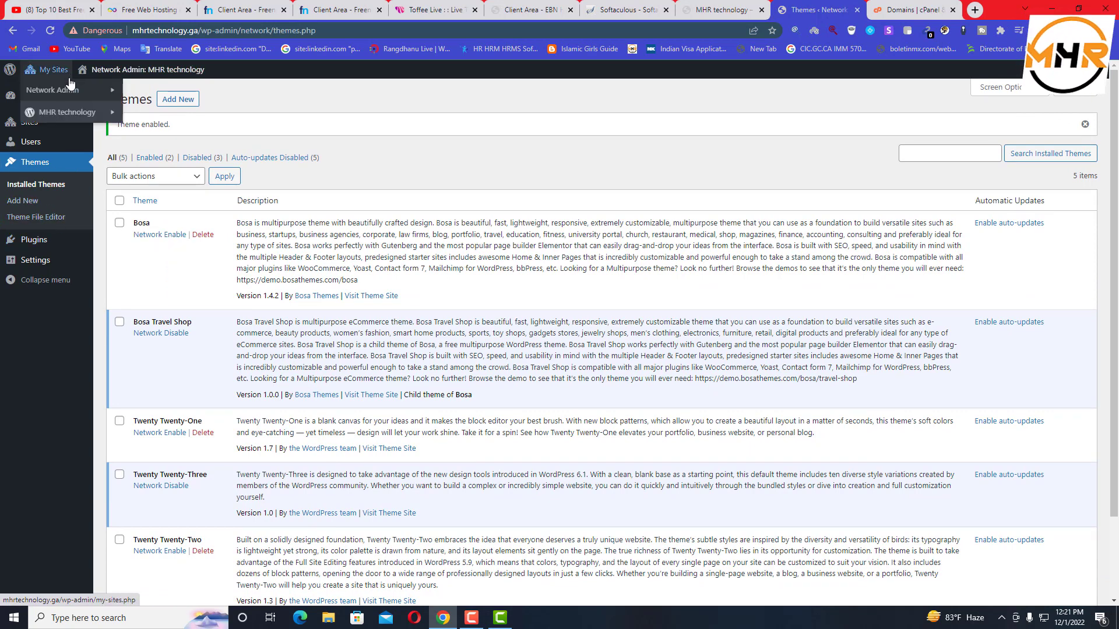
Step: On the MHR technology site, activate Bosa Travel Shop from Appearance > Themes
{"action": "left_click", "coordinate": [69, 114]}
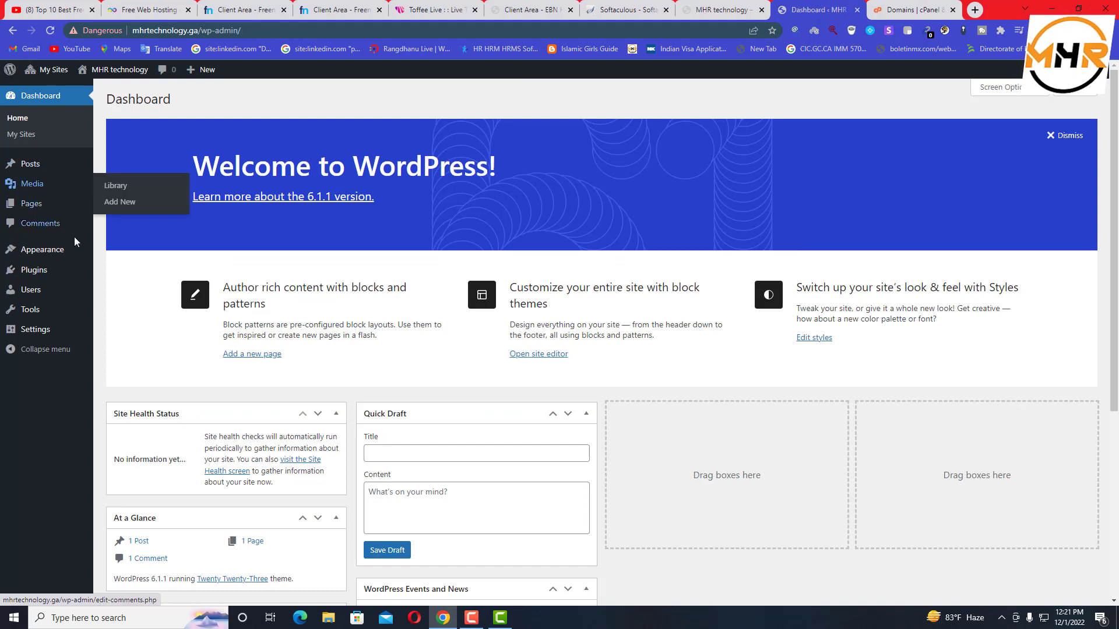
{"action": "mouse_move", "coordinate": [61, 255]}
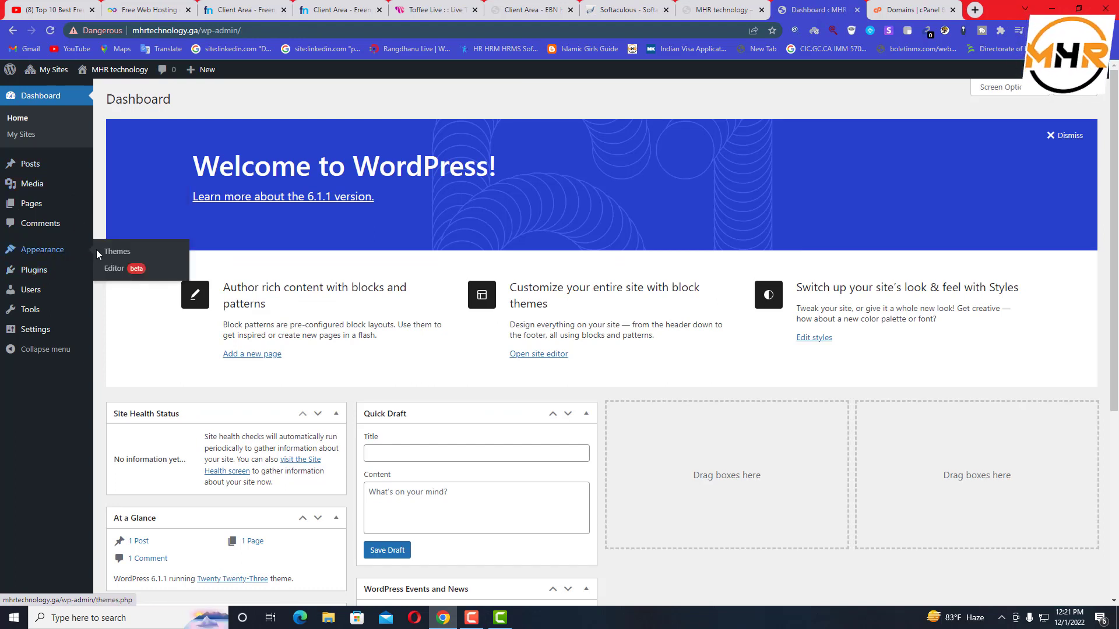
{"action": "left_click", "coordinate": [118, 252]}
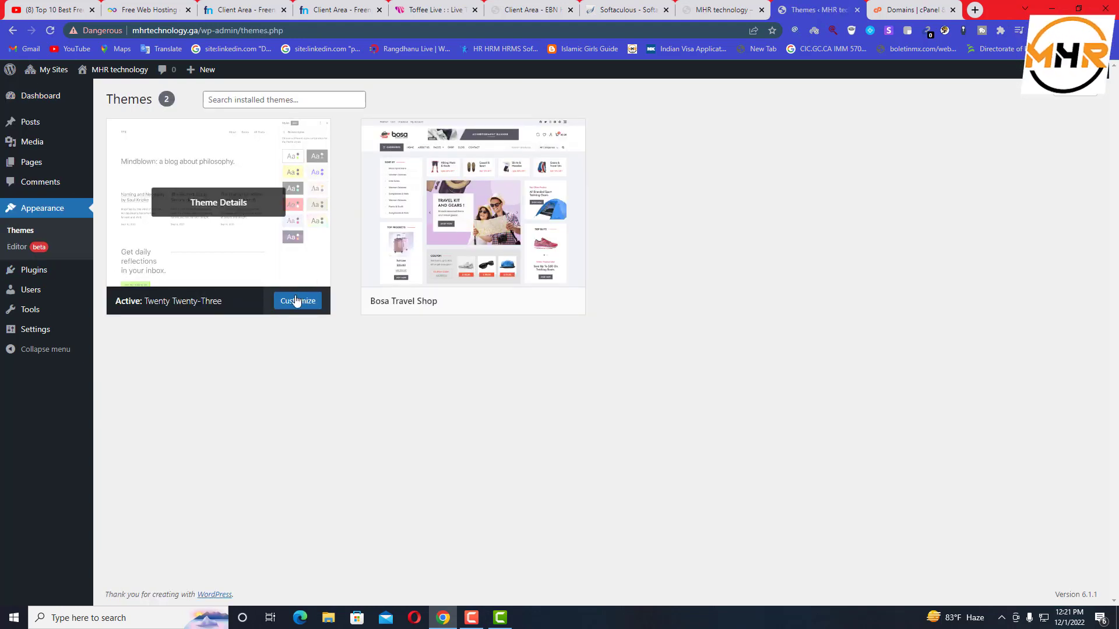
{"action": "mouse_move", "coordinate": [472, 265]}
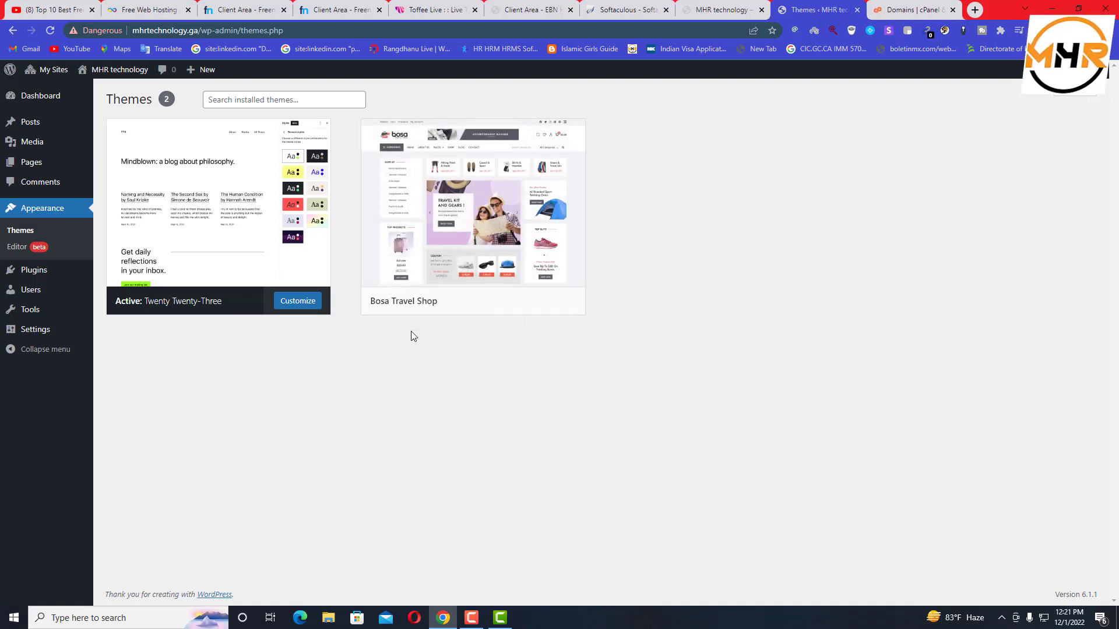
{"action": "mouse_move", "coordinate": [174, 300]}
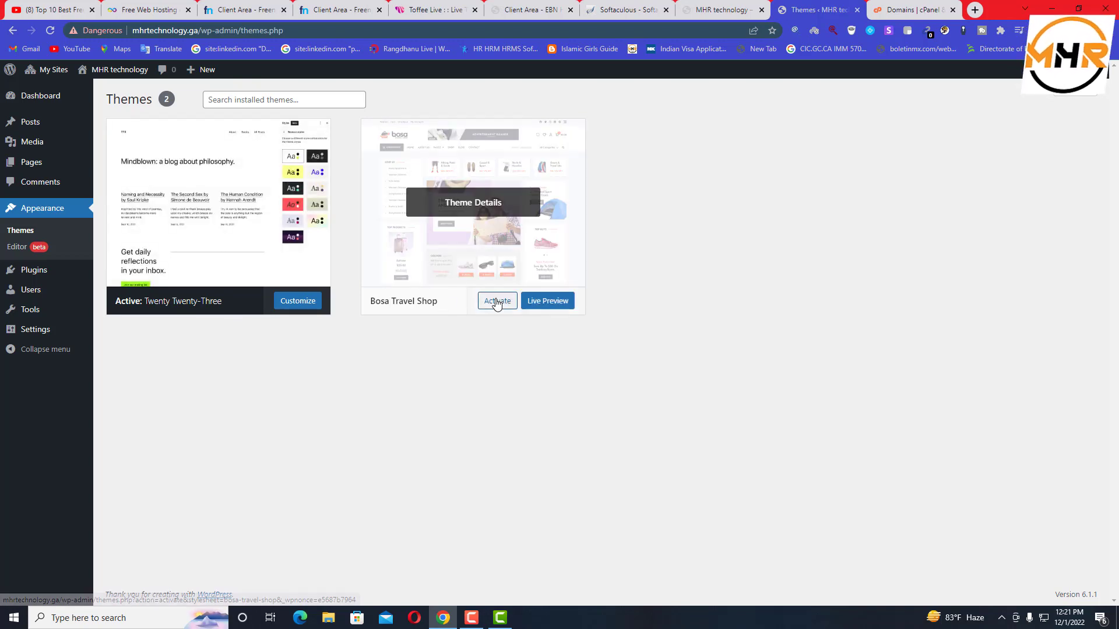
{"action": "left_click", "coordinate": [496, 301]}
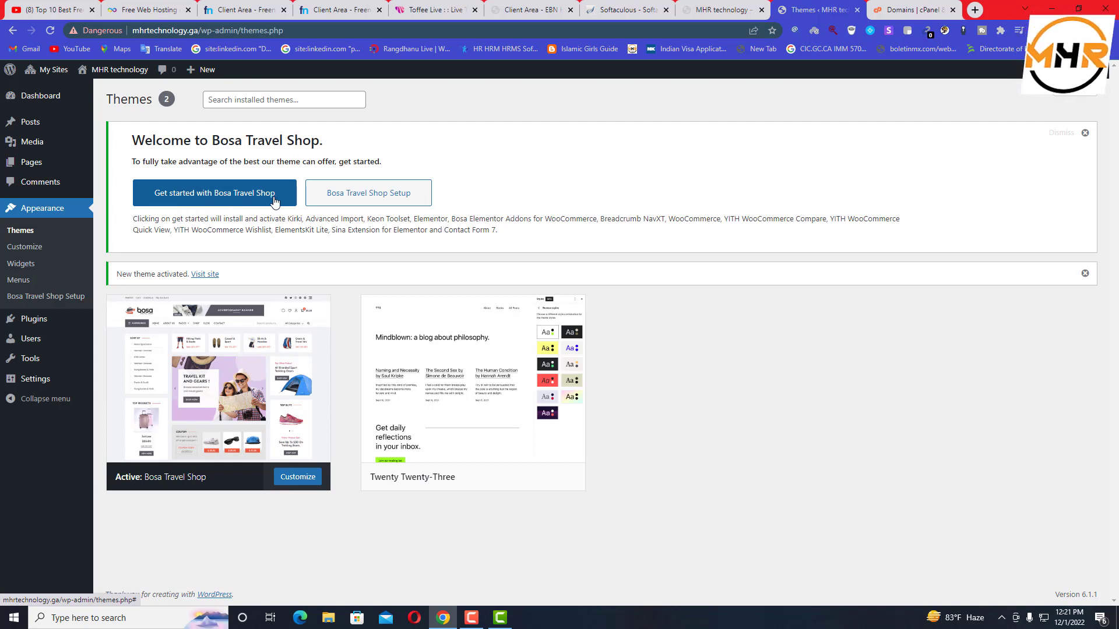
Step: Launch 'Get started with Bosa Travel Shop' to install starter plugins like Elementor and WooCommerce
{"action": "left_click", "coordinate": [241, 203]}
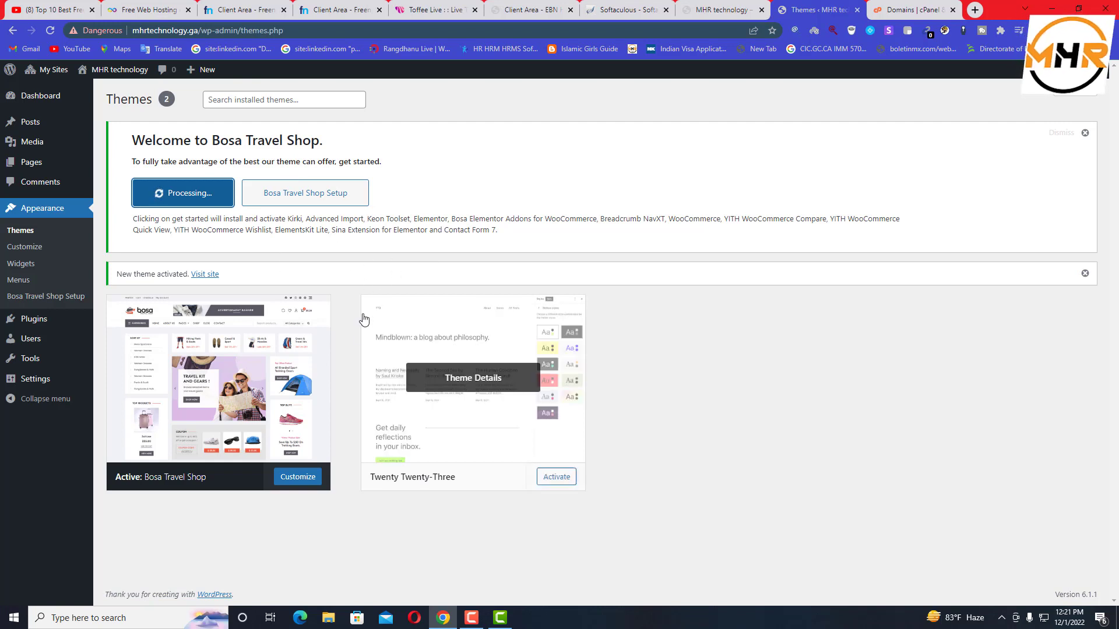